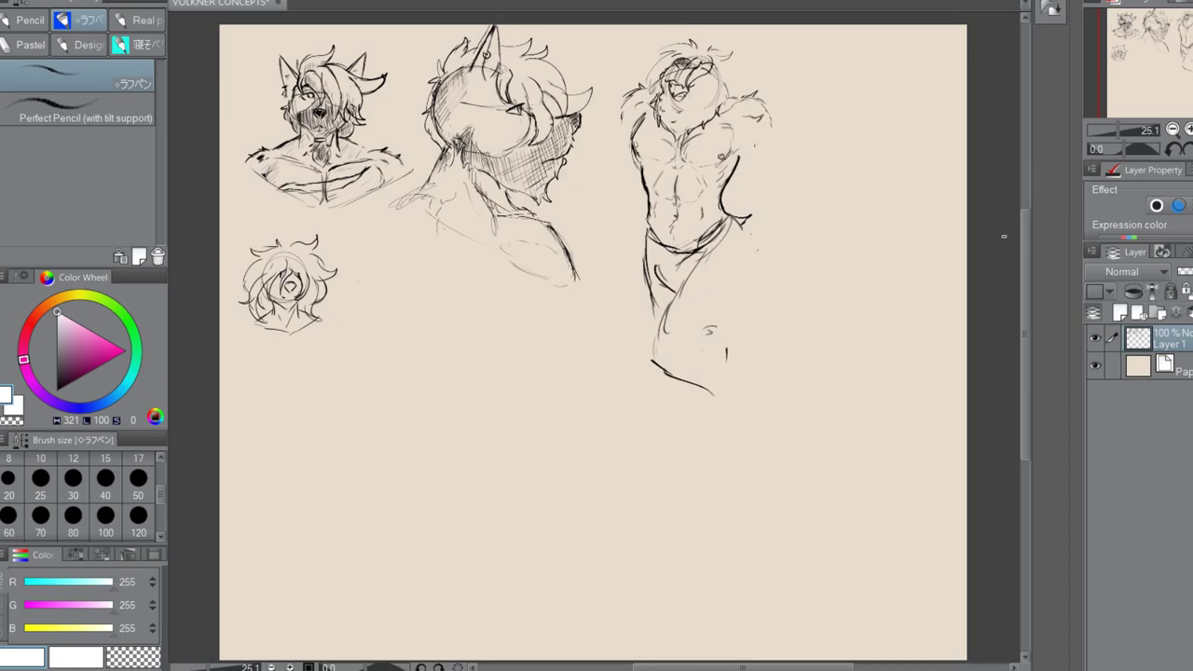
Set the drawing colour to black and sketch a loose head circle in the empty area below the small curly-haired head
{"action": "mouse_move", "coordinate": [1022, 238]}
{"action": "left_mouse_down"}
{"action": "mouse_move", "coordinate": [1026, 205]}
{"action": "mouse_move", "coordinate": [1026, 245]}
{"action": "mouse_move", "coordinate": [1024, 227]}
{"action": "left_mouse_up"}
{"action": "key", "text": "ctrl+space"}
{"action": "mouse_move", "coordinate": [384, 416]}
{"action": "left_mouse_down"}
{"action": "mouse_move", "coordinate": [421, 422]}
{"action": "mouse_move", "coordinate": [402, 410]}
{"action": "left_mouse_up"}
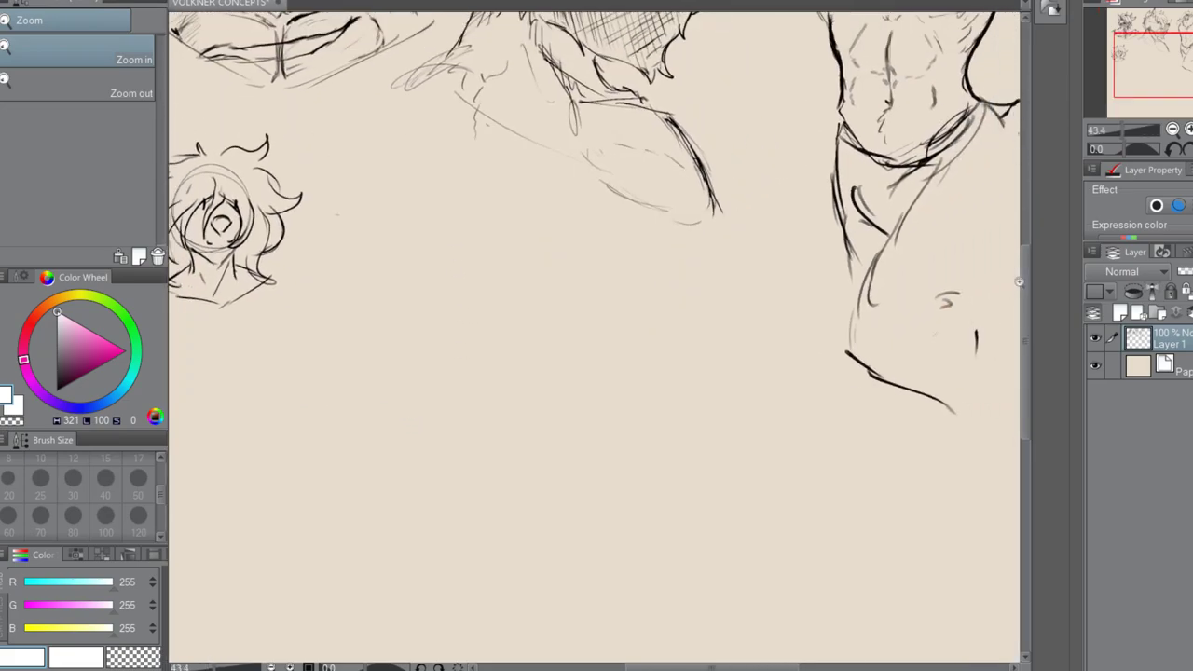
{"action": "scroll", "coordinate": [799, 554], "scroll_direction": "up", "scroll_amount": 5}
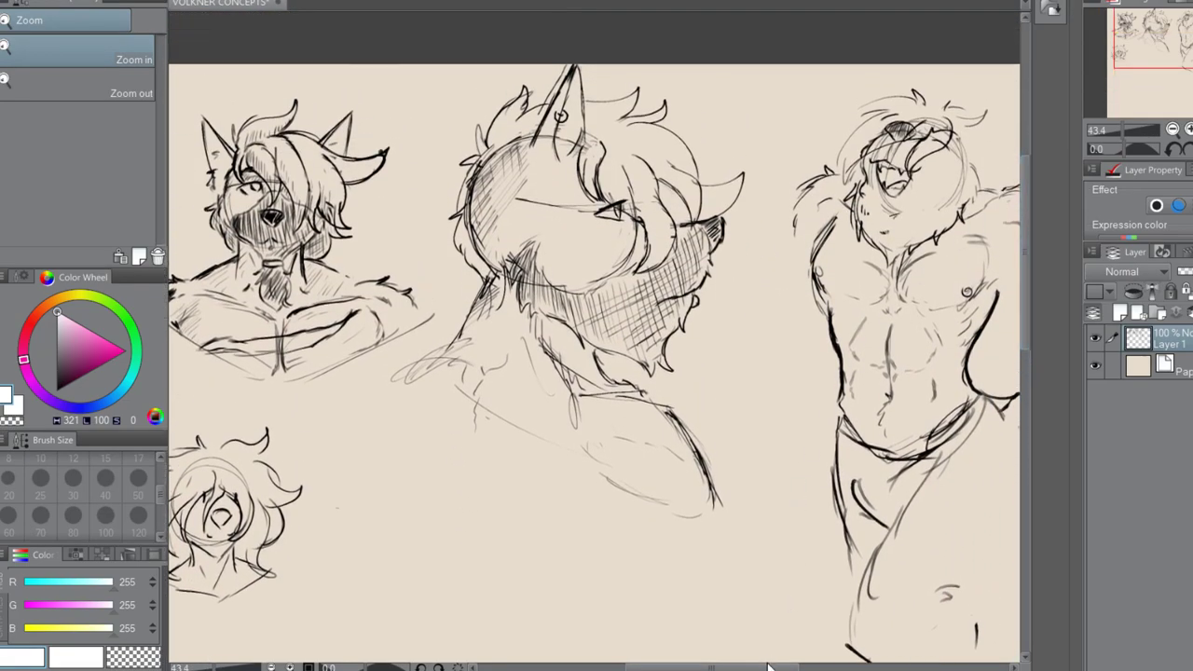
{"action": "scroll", "coordinate": [829, 633], "scroll_direction": "right", "scroll_amount": 4}
{"action": "left_click_drag", "start_coordinate": [813, 652], "coordinate": [728, 654]}
{"action": "left_click_drag", "start_coordinate": [1024, 211], "coordinate": [1022, 328]}
{"action": "key", "text": "p"}
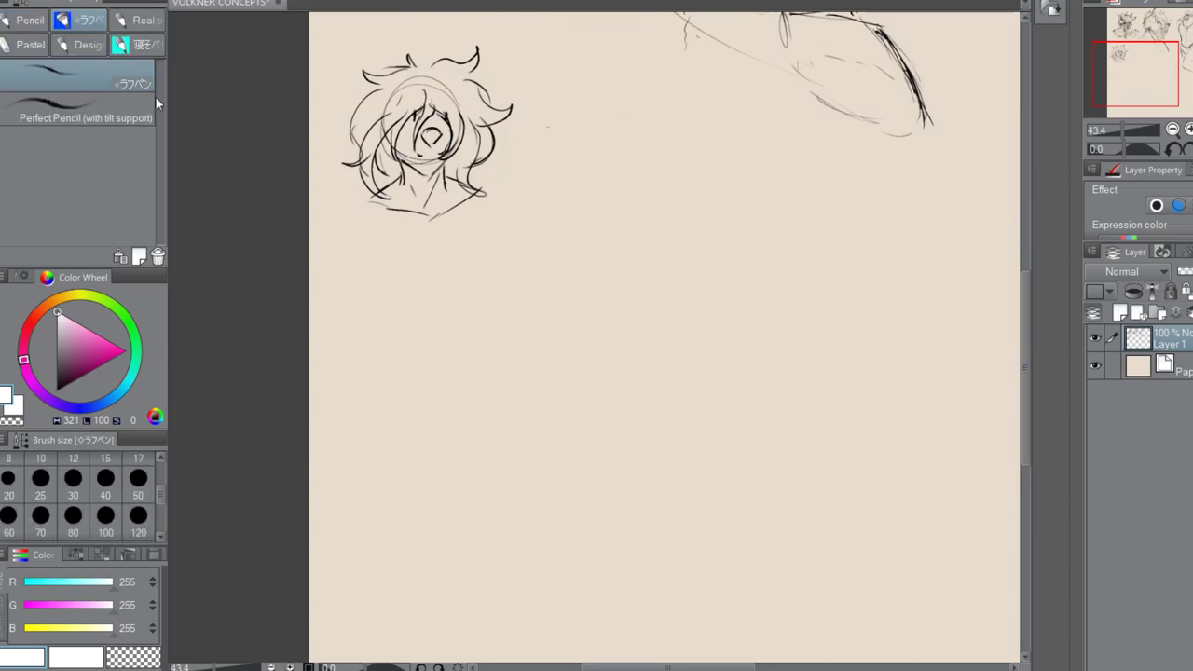
{"action": "left_click_drag", "start_coordinate": [1025, 296], "coordinate": [1023, 330]}
{"action": "left_click", "coordinate": [57, 390]}
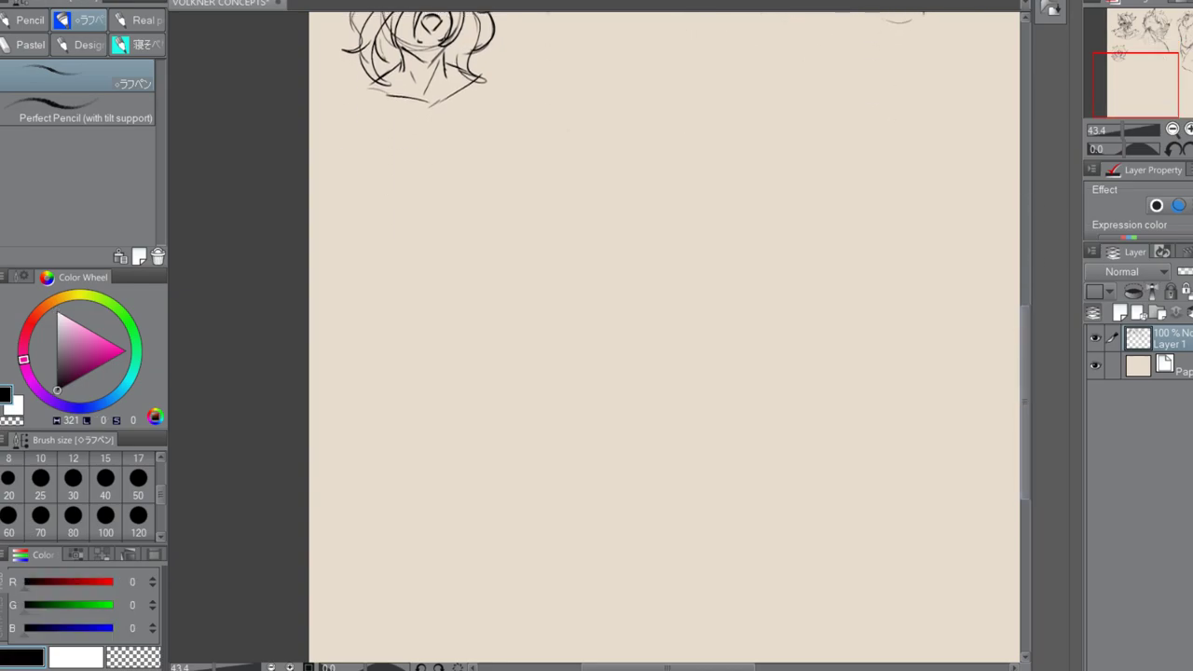
{"action": "mouse_move", "coordinate": [547, 149]}
{"action": "left_mouse_down"}
{"action": "mouse_move", "coordinate": [493, 234]}
{"action": "mouse_move", "coordinate": [510, 182]}
{"action": "left_mouse_up"}
{"action": "left_click_drag", "start_coordinate": [584, 152], "coordinate": [585, 300]}
{"action": "left_click_drag", "start_coordinate": [518, 216], "coordinate": [633, 222]}
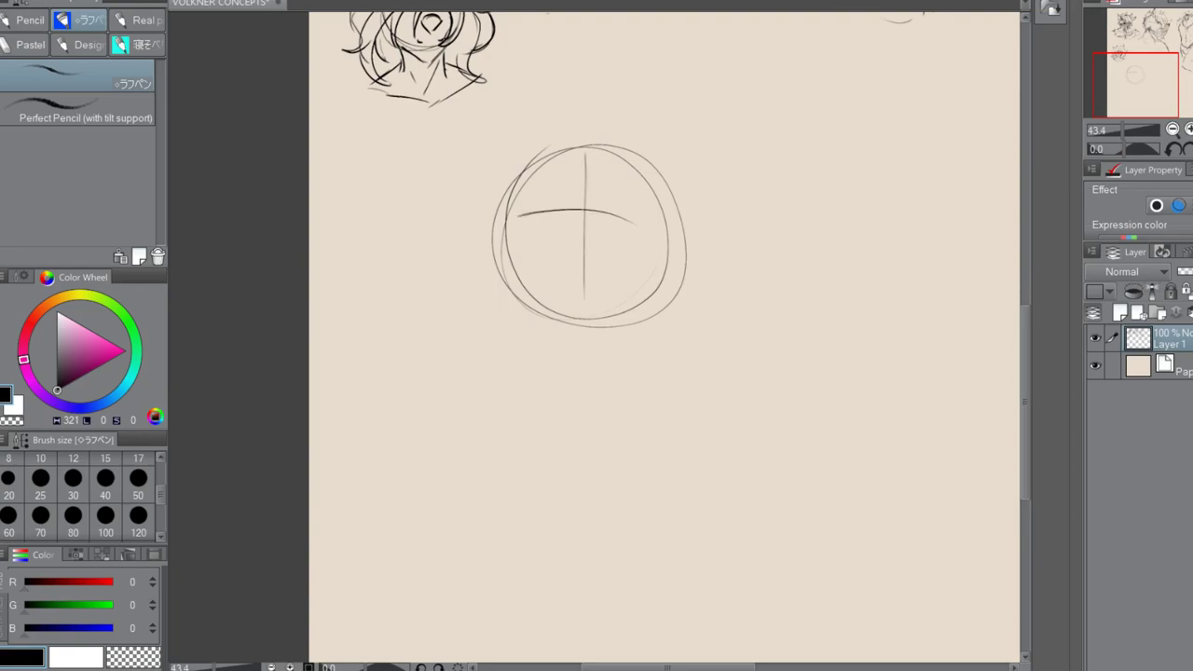
{"action": "key", "text": "ctrl+z"}
{"action": "left_click_drag", "start_coordinate": [586, 147], "coordinate": [582, 317]}
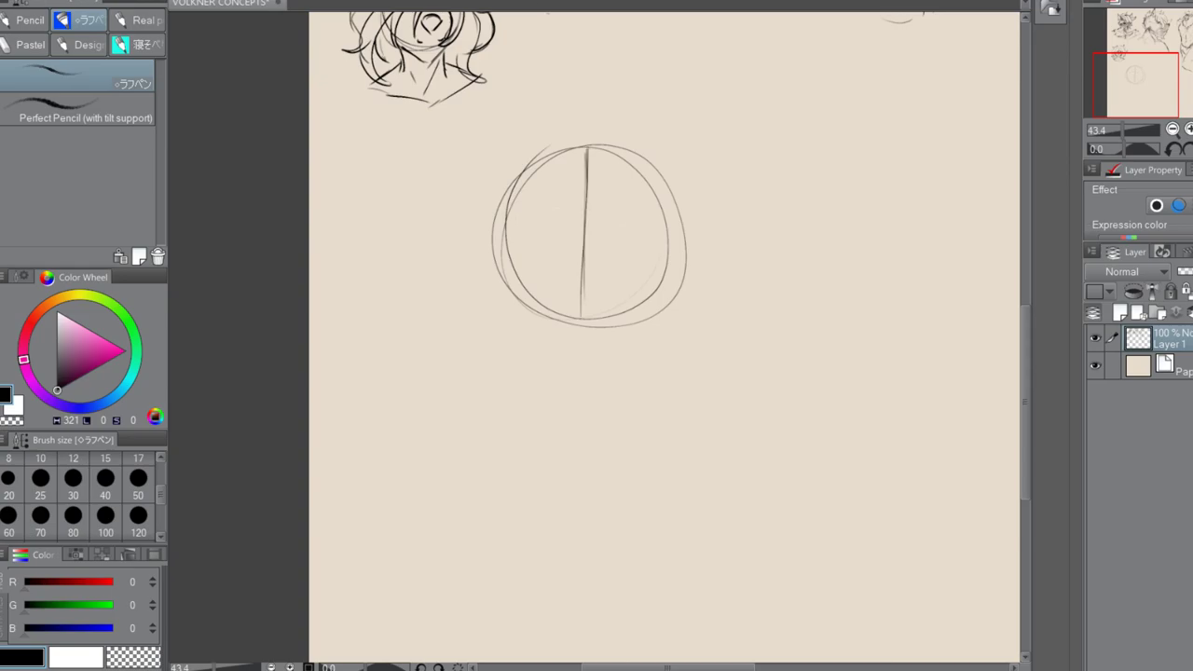
{"action": "mouse_move", "coordinate": [496, 231]}
{"action": "left_mouse_down"}
{"action": "mouse_move", "coordinate": [641, 220]}
{"action": "mouse_move", "coordinate": [622, 218]}
{"action": "mouse_move", "coordinate": [678, 248]}
{"action": "left_mouse_up"}
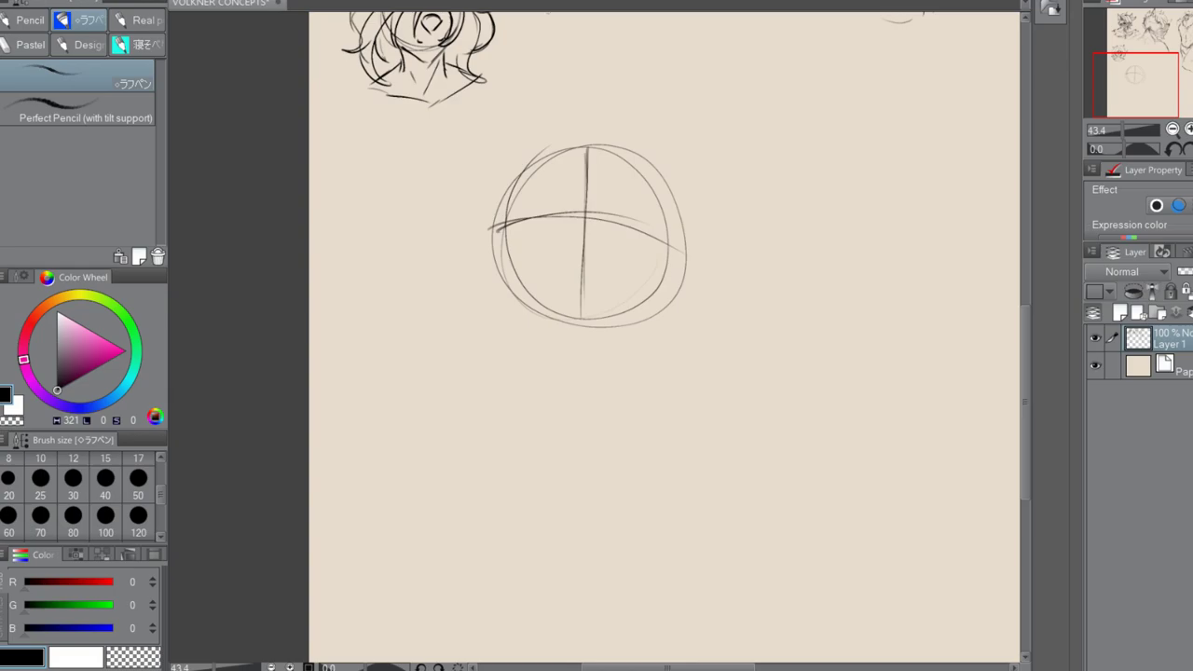
{"action": "key", "text": "ctrl+z"}
{"action": "key", "text": "ctrl+z"}
{"action": "key", "text": "ctrl+z"}
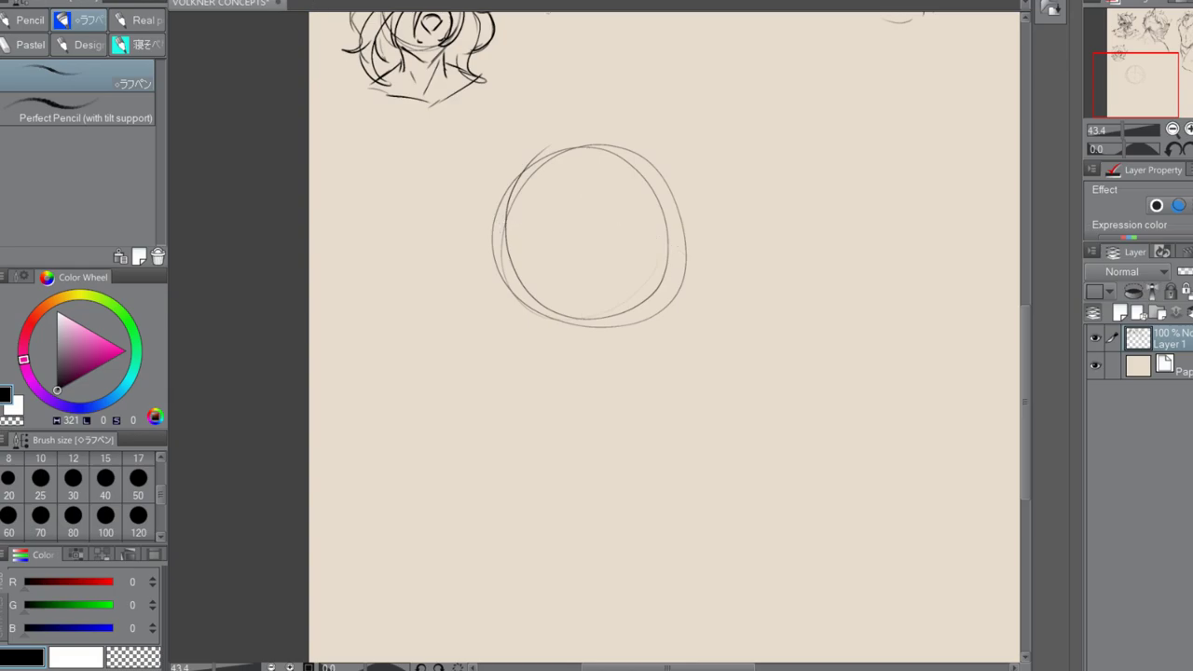
Draw a vertical centre line and a slightly curved eye line in the head circle, and sketch a small rounded muzzle nose
{"action": "left_click_drag", "start_coordinate": [585, 146], "coordinate": [584, 300]}
{"action": "left_click_drag", "start_coordinate": [585, 177], "coordinate": [587, 317]}
{"action": "left_click_drag", "start_coordinate": [513, 226], "coordinate": [671, 220]}
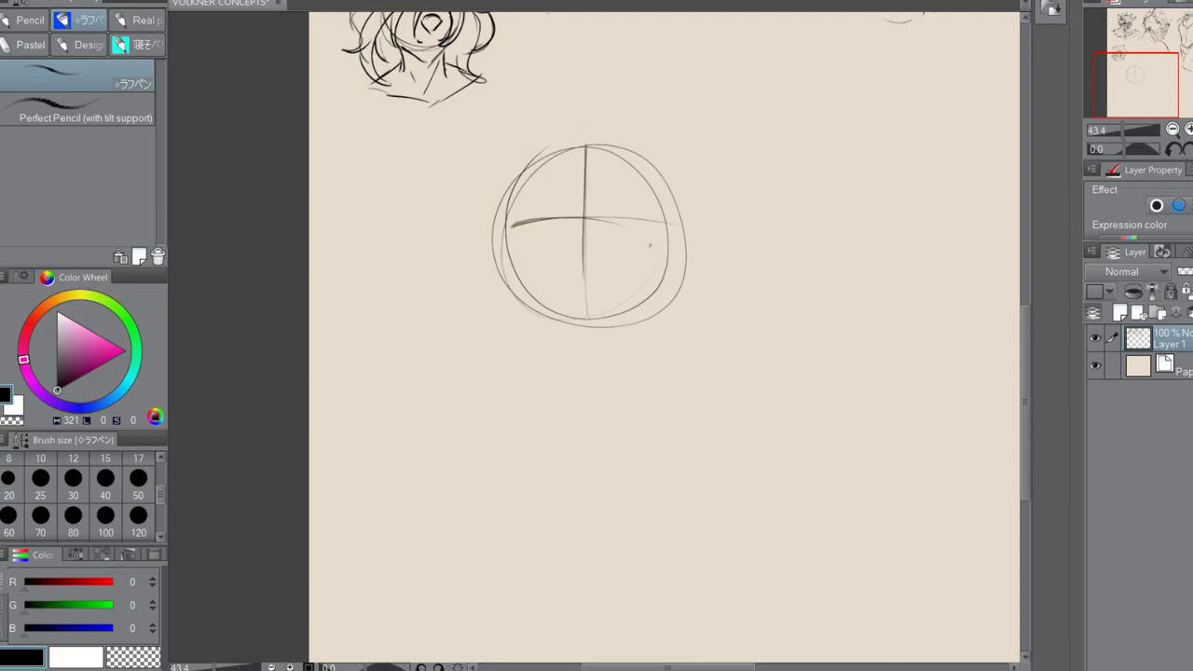
{"action": "mouse_move", "coordinate": [570, 262]}
{"action": "left_mouse_down"}
{"action": "mouse_move", "coordinate": [601, 283]}
{"action": "mouse_move", "coordinate": [565, 273]}
{"action": "mouse_move", "coordinate": [536, 352]}
{"action": "left_mouse_up"}
{"action": "left_click_drag", "start_coordinate": [538, 308], "coordinate": [535, 369]}
{"action": "left_click_drag", "start_coordinate": [658, 309], "coordinate": [662, 363]}
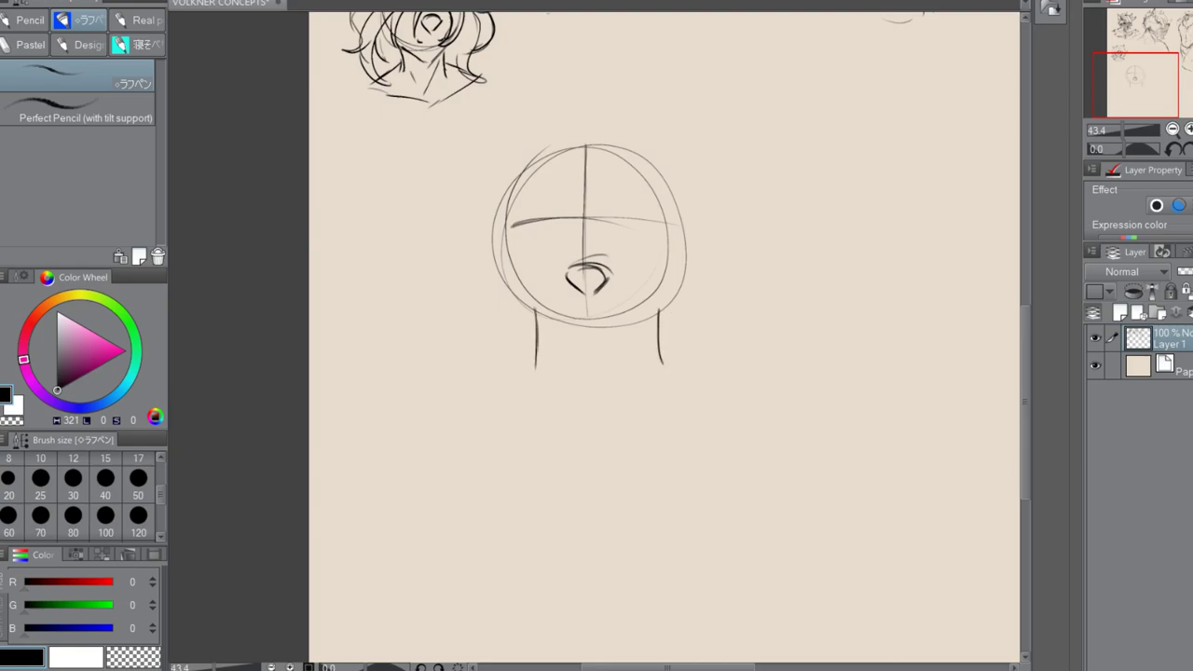
{"action": "key", "text": "ctrl+z"}
{"action": "key", "text": "ctrl+z"}
{"action": "key", "text": "ctrl+z"}
Sketch the two sides of a narrow neck below the head circle, with slanted throat muscle lines between them
{"action": "left_click_drag", "start_coordinate": [550, 328], "coordinate": [548, 376]}
{"action": "left_click_drag", "start_coordinate": [642, 312], "coordinate": [649, 378]}
{"action": "mouse_move", "coordinate": [633, 320]}
{"action": "left_mouse_down"}
{"action": "mouse_move", "coordinate": [609, 394]}
{"action": "mouse_move", "coordinate": [580, 382]}
{"action": "left_mouse_up"}
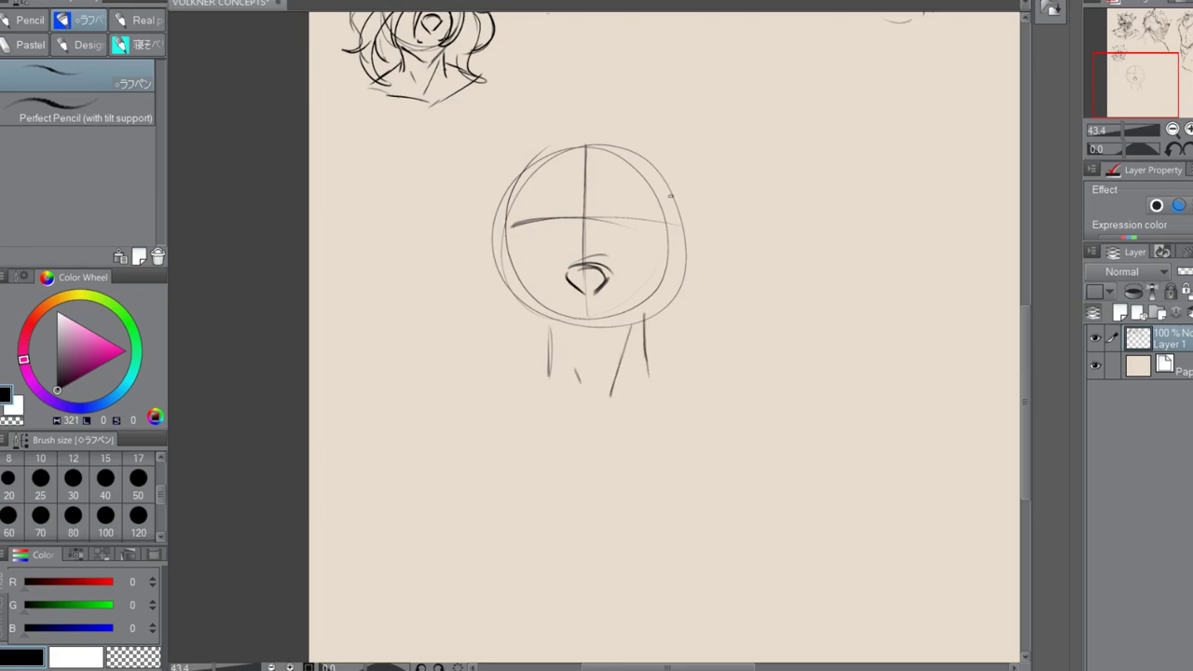
Sketch the sloping trapezius lines from the neck and a short curved shoulder line on each side
{"action": "left_click_drag", "start_coordinate": [545, 357], "coordinate": [486, 394]}
{"action": "left_click_drag", "start_coordinate": [658, 352], "coordinate": [721, 397]}
{"action": "left_click_drag", "start_coordinate": [549, 352], "coordinate": [483, 396]}
{"action": "left_click_drag", "start_coordinate": [522, 371], "coordinate": [422, 403]}
{"action": "left_click_drag", "start_coordinate": [733, 386], "coordinate": [802, 404]}
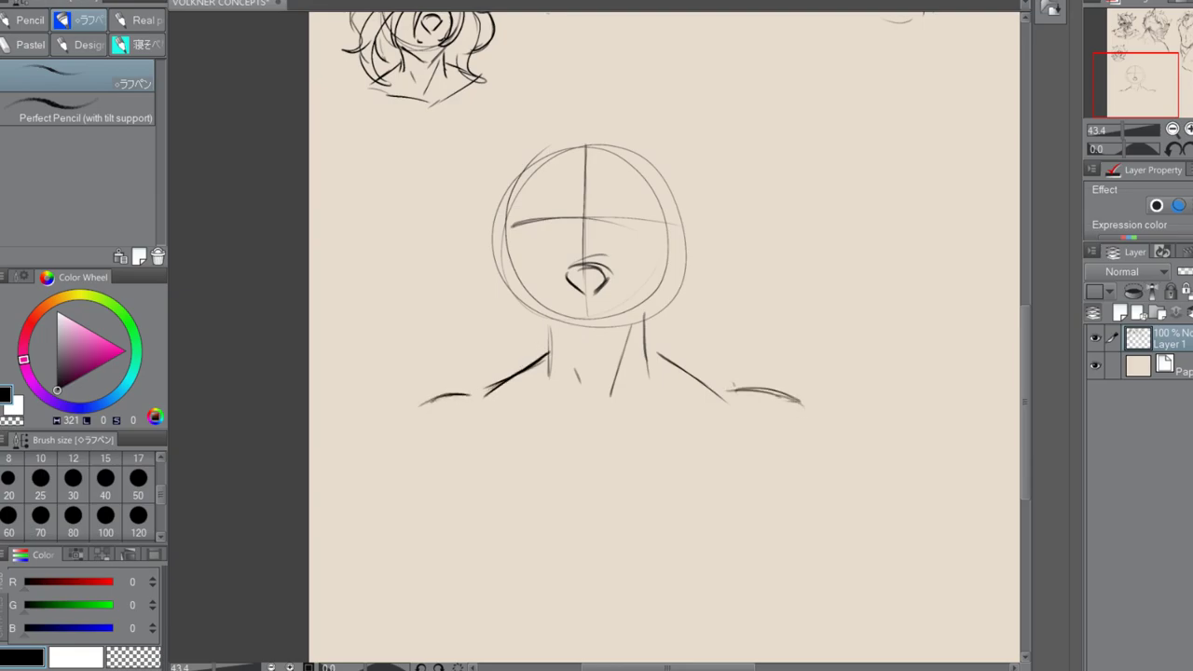
Sketch the mouth line below the nose and build up the cheek and jaw contours on both sides of the face
{"action": "mouse_move", "coordinate": [595, 314]}
{"action": "left_mouse_down"}
{"action": "mouse_move", "coordinate": [619, 317]}
{"action": "mouse_move", "coordinate": [577, 314]}
{"action": "left_mouse_up"}
{"action": "left_click_drag", "start_coordinate": [521, 178], "coordinate": [504, 260]}
{"action": "left_click_drag", "start_coordinate": [508, 214], "coordinate": [532, 298]}
{"action": "mouse_move", "coordinate": [511, 250]}
{"action": "left_mouse_down"}
{"action": "mouse_move", "coordinate": [540, 291]}
{"action": "mouse_move", "coordinate": [550, 322]}
{"action": "left_mouse_up"}
{"action": "left_click_drag", "start_coordinate": [528, 287], "coordinate": [578, 338]}
{"action": "left_click_drag", "start_coordinate": [546, 304], "coordinate": [581, 338]}
{"action": "left_click_drag", "start_coordinate": [667, 274], "coordinate": [643, 326]}
{"action": "left_click_drag", "start_coordinate": [658, 294], "coordinate": [636, 332]}
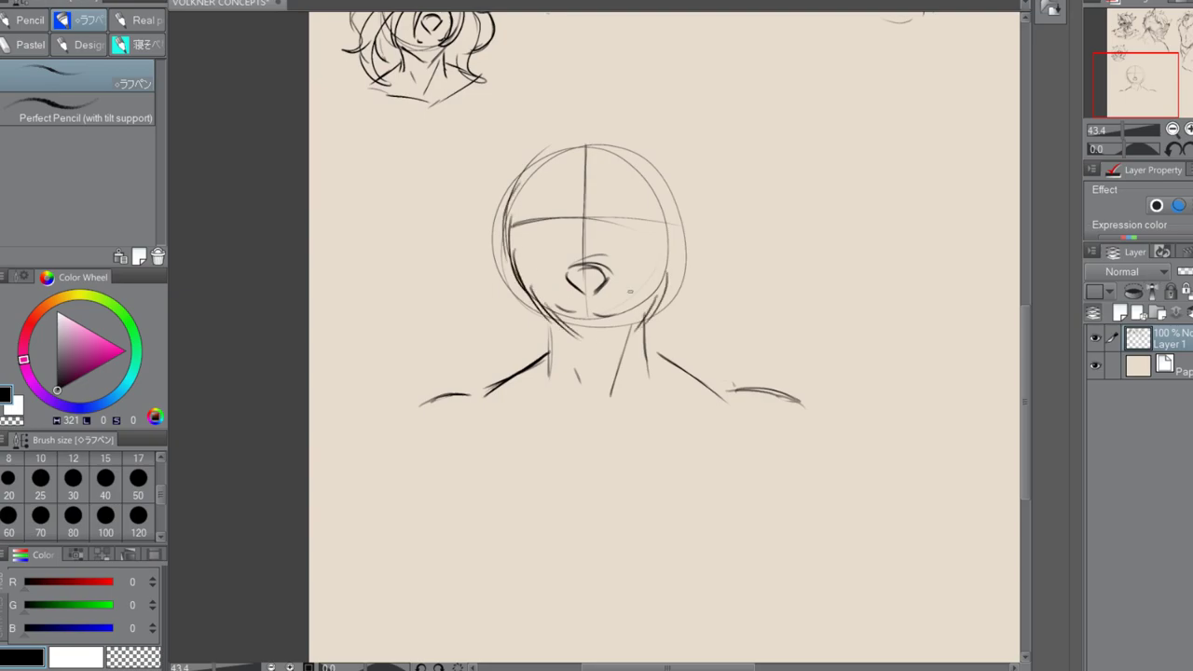
Undo the last jaw strokes, redraw the jaw down to the chin, and add angular cheek edges on both sides
{"action": "key", "text": "ctrl+z"}
{"action": "key", "text": "ctrl+z"}
{"action": "mouse_move", "coordinate": [667, 283]}
{"action": "left_mouse_down"}
{"action": "mouse_move", "coordinate": [598, 342]}
{"action": "mouse_move", "coordinate": [609, 345]}
{"action": "left_mouse_up"}
{"action": "mouse_move", "coordinate": [508, 237]}
{"action": "left_mouse_down"}
{"action": "mouse_move", "coordinate": [496, 261]}
{"action": "mouse_move", "coordinate": [542, 322]}
{"action": "left_mouse_up"}
{"action": "left_click_drag", "start_coordinate": [680, 246], "coordinate": [642, 321]}
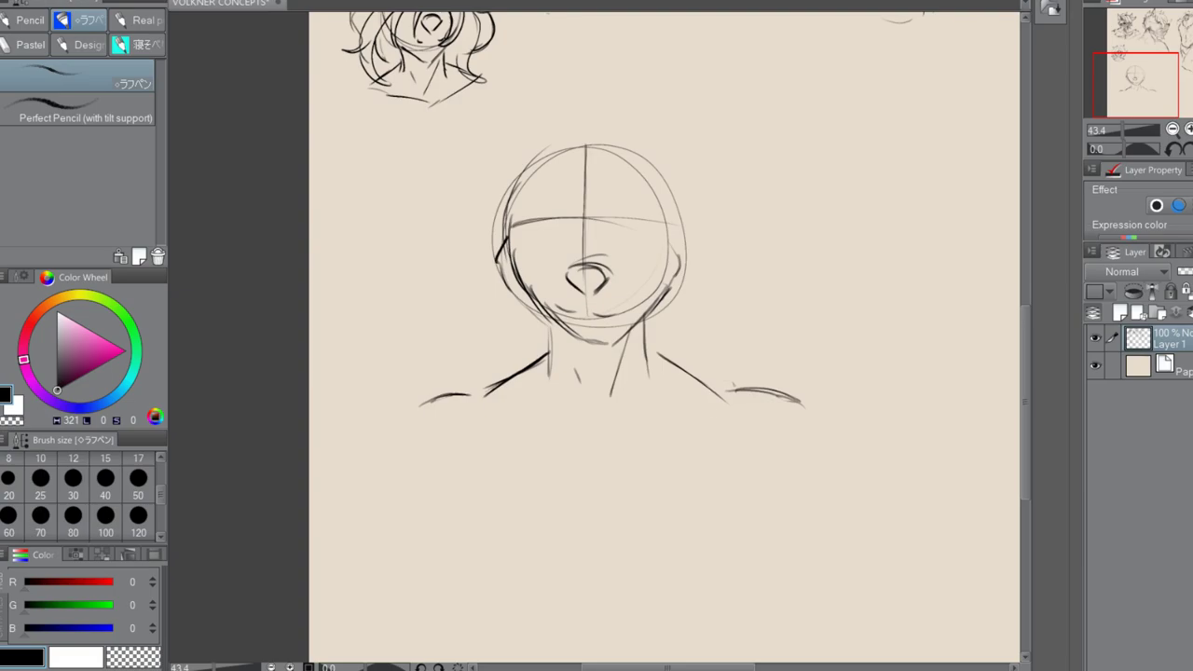
Extend the left shoulder with fur-like strokes and sketch both collarbones meeting at the base of the neck
{"action": "left_click_drag", "start_coordinate": [479, 389], "coordinate": [400, 404]}
{"action": "left_click_drag", "start_coordinate": [415, 410], "coordinate": [400, 447]}
{"action": "left_click_drag", "start_coordinate": [479, 406], "coordinate": [556, 427]}
{"action": "mouse_move", "coordinate": [636, 438]}
{"action": "left_mouse_down"}
{"action": "mouse_move", "coordinate": [742, 426]}
{"action": "mouse_move", "coordinate": [710, 432]}
{"action": "left_mouse_up"}
{"action": "mouse_move", "coordinate": [572, 437]}
{"action": "left_mouse_down"}
{"action": "mouse_move", "coordinate": [603, 453]}
{"action": "mouse_move", "coordinate": [654, 444]}
{"action": "left_mouse_up"}
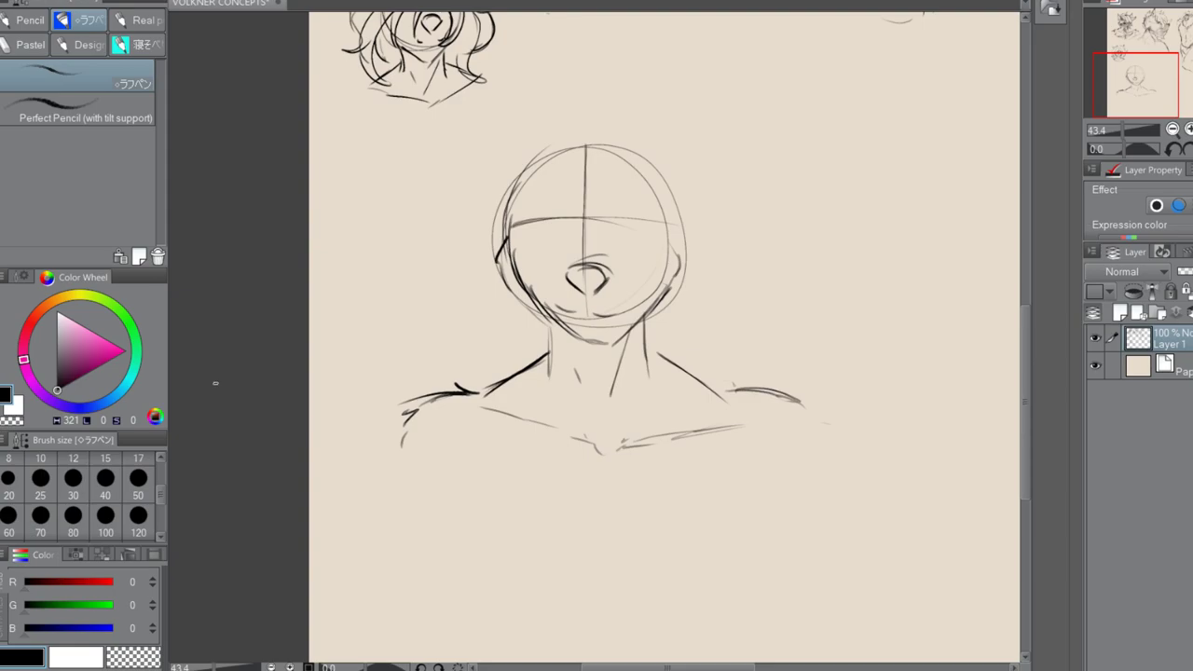
Darken both sides of the neck and add short throat and collarbone detail lines on the new bust sketch
{"action": "mouse_move", "coordinate": [1022, 304]}
{"action": "left_mouse_down"}
{"action": "mouse_move", "coordinate": [1026, 237]}
{"action": "mouse_move", "coordinate": [1022, 282]}
{"action": "left_mouse_up"}
{"action": "mouse_move", "coordinate": [711, 666]}
{"action": "left_mouse_down"}
{"action": "mouse_move", "coordinate": [776, 649]}
{"action": "mouse_move", "coordinate": [763, 656]}
{"action": "left_mouse_up"}
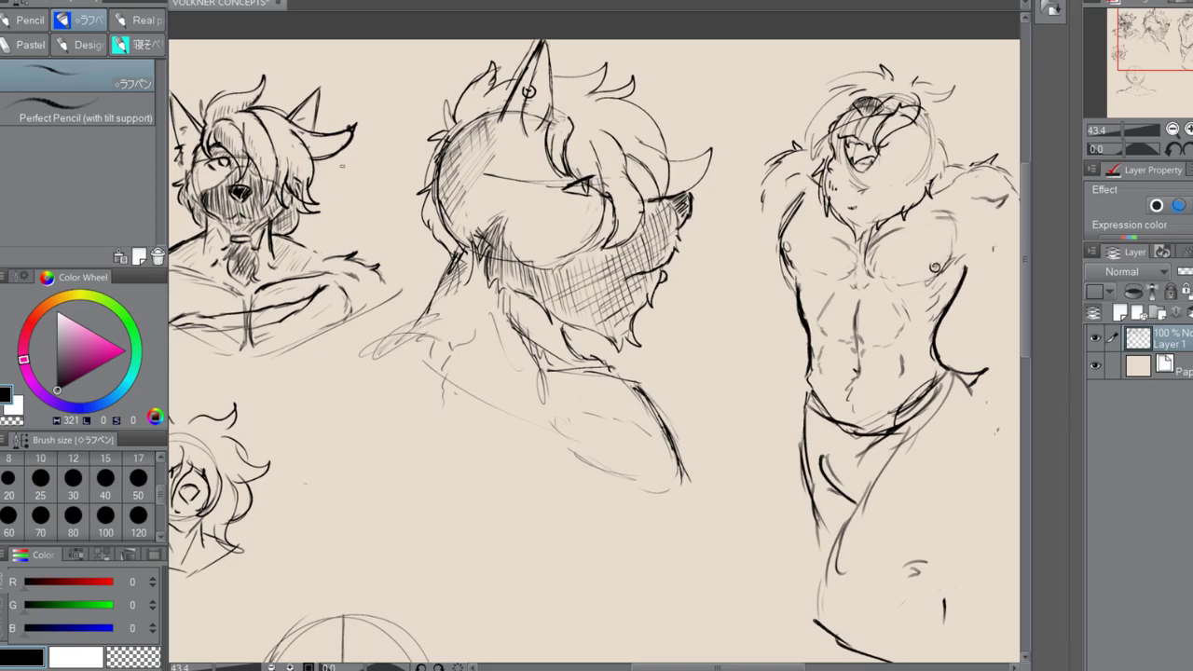
{"action": "mouse_move", "coordinate": [764, 666]}
{"action": "left_mouse_down"}
{"action": "mouse_move", "coordinate": [698, 665]}
{"action": "mouse_move", "coordinate": [716, 665]}
{"action": "left_mouse_up"}
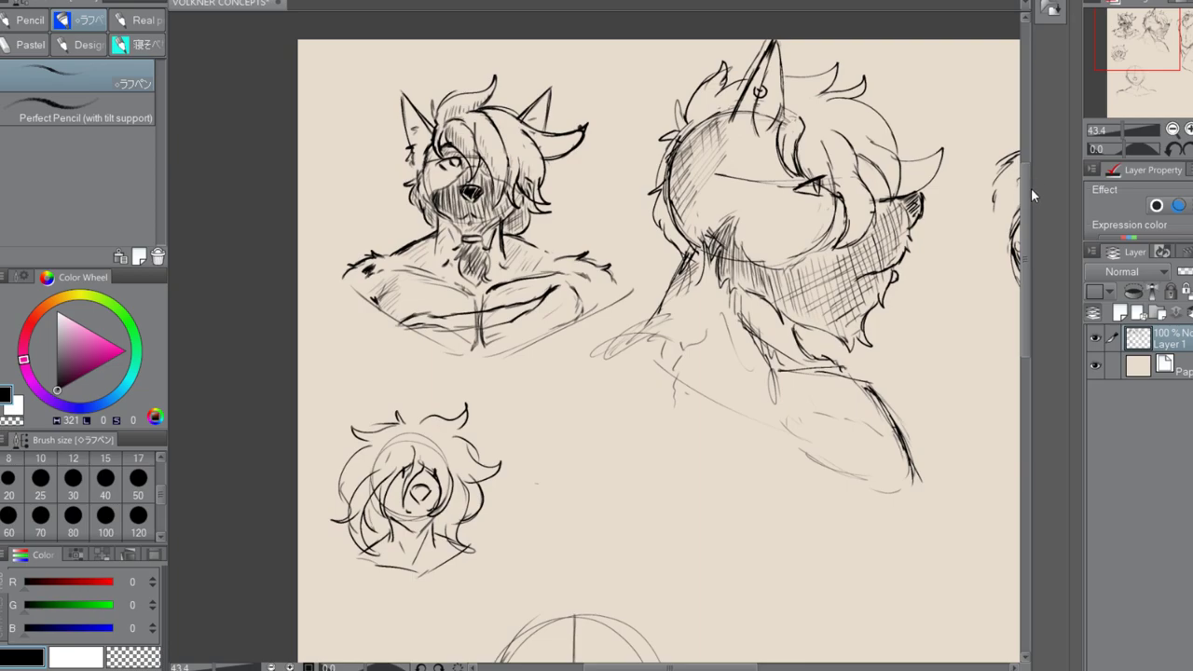
{"action": "left_click_drag", "start_coordinate": [1027, 205], "coordinate": [1022, 306]}
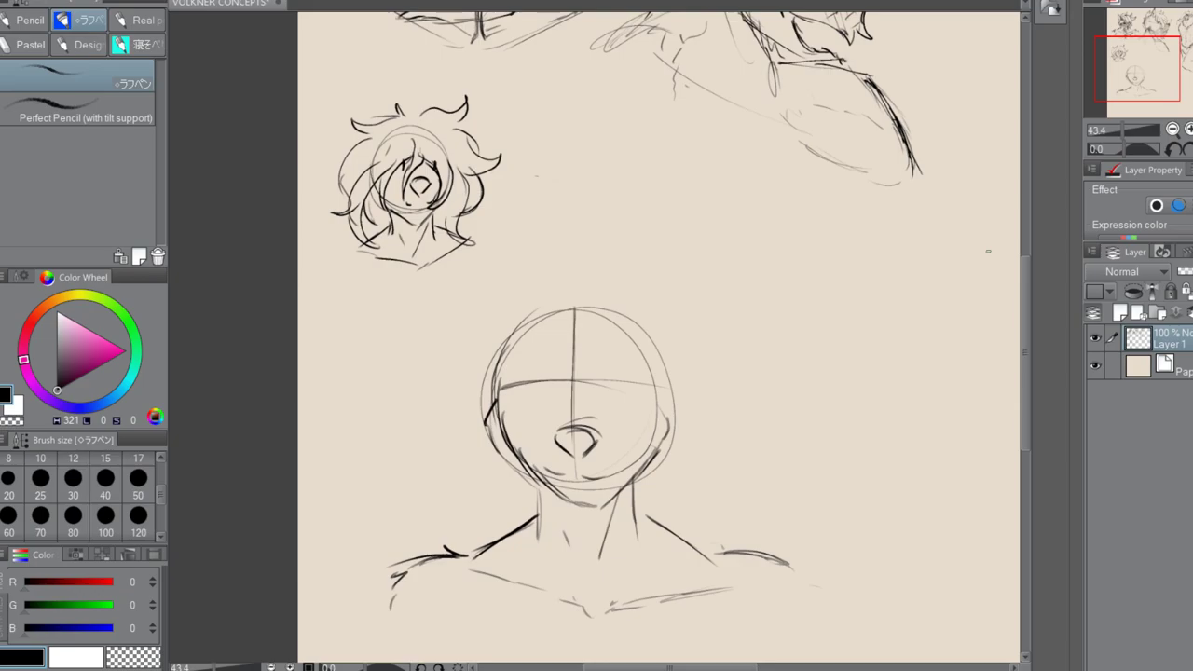
{"action": "mouse_move", "coordinate": [1029, 260]}
{"action": "left_mouse_down"}
{"action": "mouse_move", "coordinate": [1021, 136]}
{"action": "mouse_move", "coordinate": [1021, 314]}
{"action": "mouse_move", "coordinate": [1023, 300]}
{"action": "left_mouse_up"}
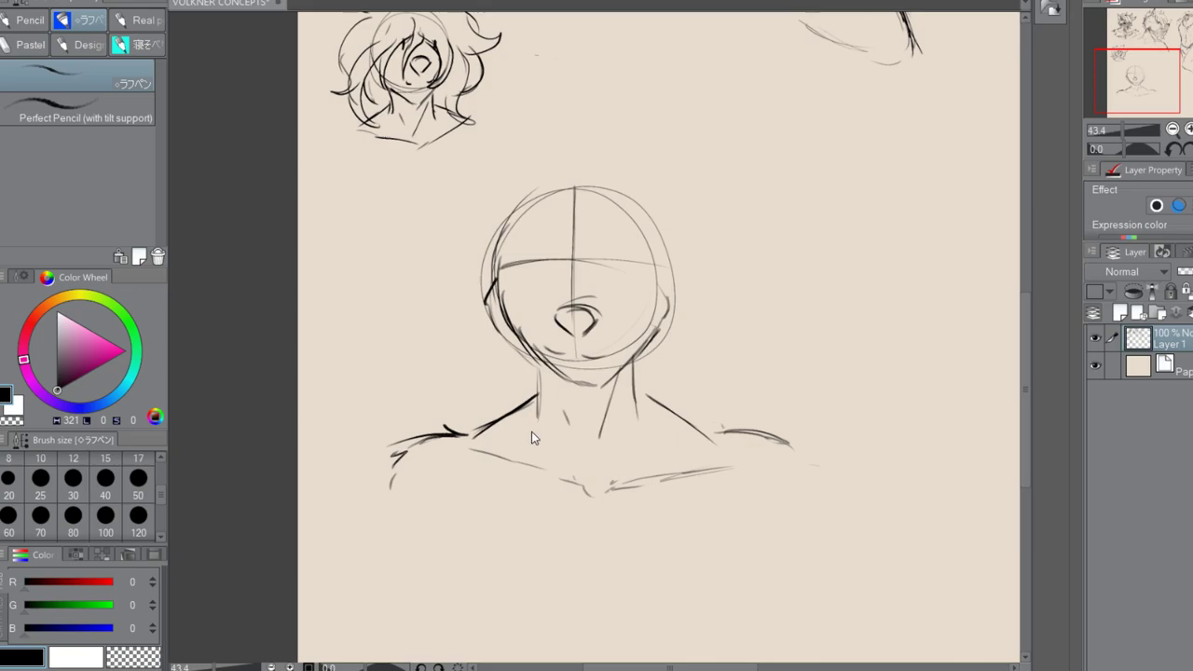
{"action": "left_click_drag", "start_coordinate": [540, 371], "coordinate": [539, 418]}
{"action": "left_click_drag", "start_coordinate": [637, 357], "coordinate": [650, 417]}
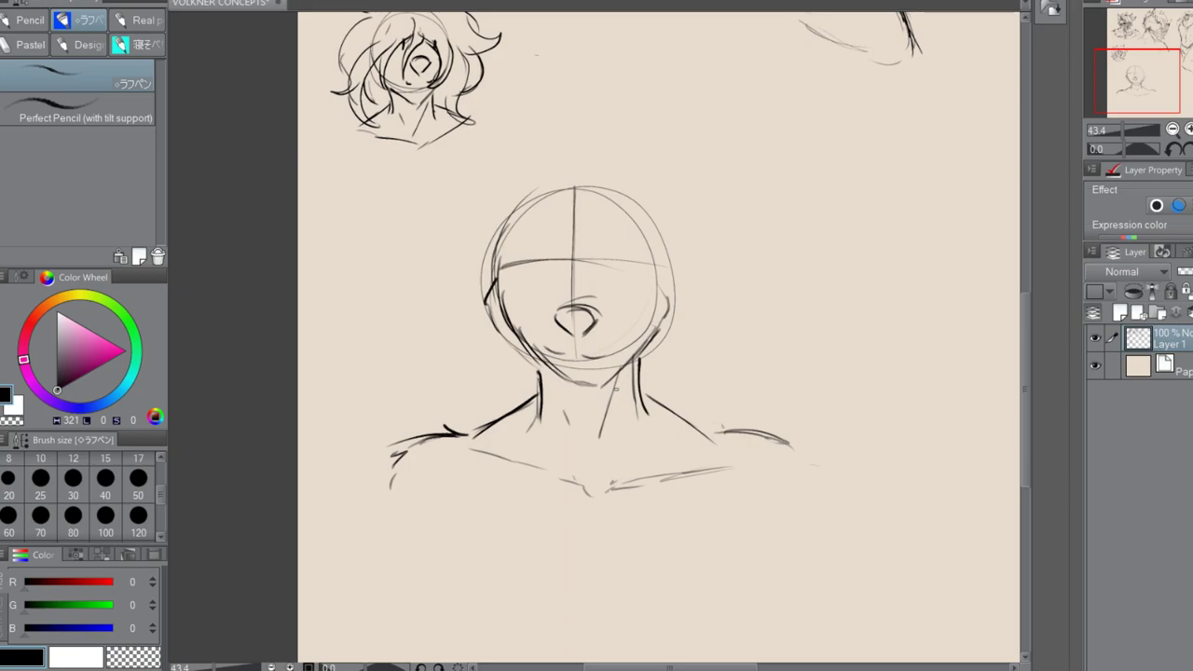
{"action": "mouse_move", "coordinate": [557, 393]}
{"action": "left_mouse_down"}
{"action": "mouse_move", "coordinate": [579, 443]}
{"action": "mouse_move", "coordinate": [545, 449]}
{"action": "left_mouse_up"}
{"action": "left_click_drag", "start_coordinate": [624, 427], "coordinate": [640, 446]}
{"action": "left_click_drag", "start_coordinate": [663, 453], "coordinate": [689, 447]}
Sketch the chest below the collarbones with the outer pectoral contours, a centre line and the rounded right pectoral
{"action": "left_click_drag", "start_coordinate": [466, 457], "coordinate": [439, 514]}
{"action": "left_click_drag", "start_coordinate": [441, 538], "coordinate": [457, 572]}
{"action": "left_click_drag", "start_coordinate": [440, 552], "coordinate": [460, 580]}
{"action": "left_click_drag", "start_coordinate": [599, 517], "coordinate": [593, 586]}
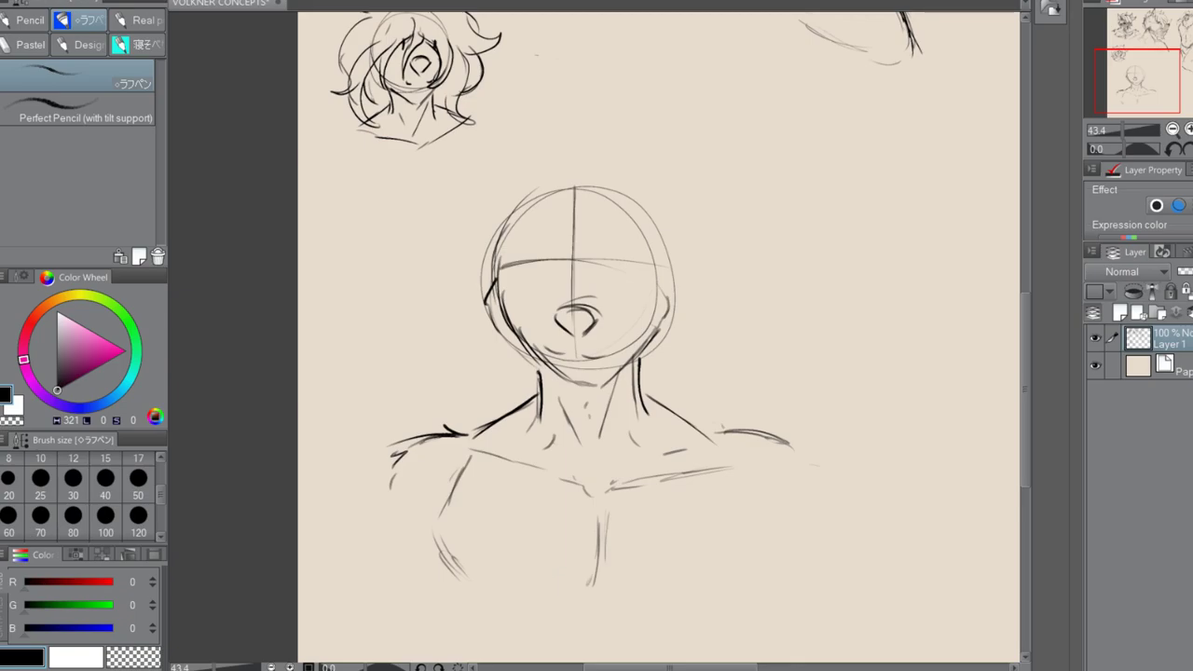
{"action": "mouse_move", "coordinate": [605, 559]}
{"action": "left_mouse_down"}
{"action": "mouse_move", "coordinate": [627, 597]}
{"action": "mouse_move", "coordinate": [685, 587]}
{"action": "left_mouse_up"}
{"action": "left_click_drag", "start_coordinate": [724, 476], "coordinate": [743, 481]}
{"action": "mouse_move", "coordinate": [746, 493]}
{"action": "left_mouse_down"}
{"action": "mouse_move", "coordinate": [772, 543]}
{"action": "mouse_move", "coordinate": [746, 570]}
{"action": "left_mouse_up"}
{"action": "left_click_drag", "start_coordinate": [763, 540], "coordinate": [703, 591]}
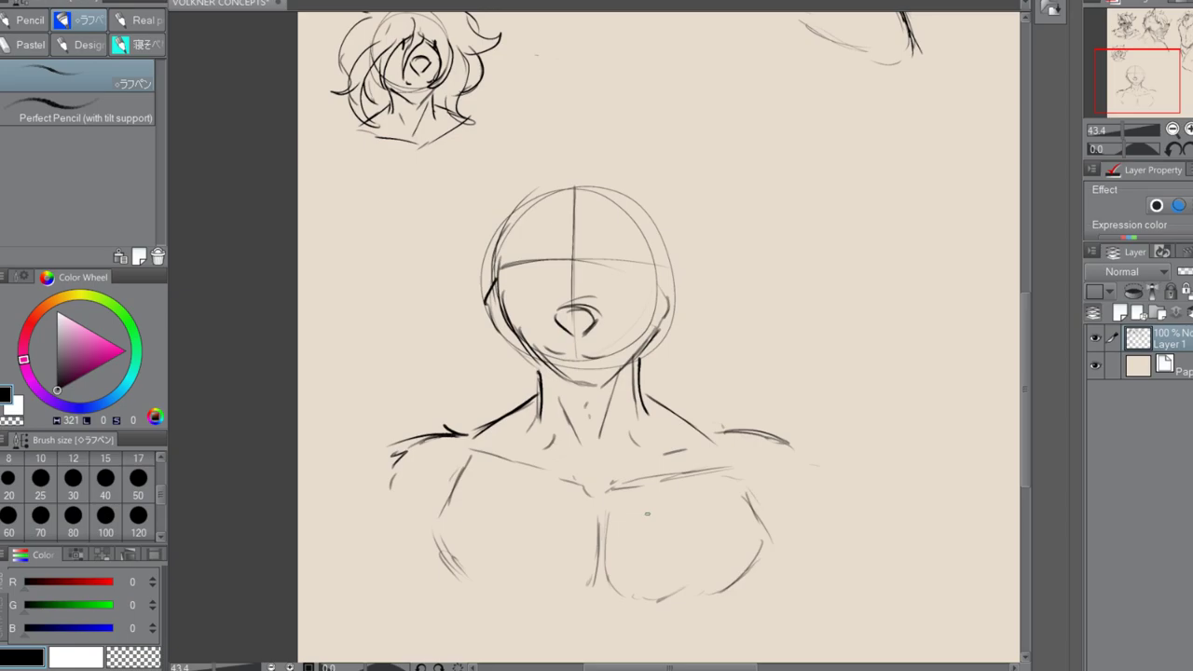
{"action": "left_click_drag", "start_coordinate": [606, 544], "coordinate": [622, 538]}
Sketch the upper and lower lid lines of both eyes along the eye guideline of the new head
{"action": "mouse_move", "coordinate": [1023, 309]}
{"action": "left_mouse_down"}
{"action": "mouse_move", "coordinate": [1026, 156]}
{"action": "mouse_move", "coordinate": [1009, 218]}
{"action": "mouse_move", "coordinate": [1018, 253]}
{"action": "left_mouse_up"}
{"action": "left_click_drag", "start_coordinate": [690, 666], "coordinate": [755, 666]}
{"action": "mouse_move", "coordinate": [1028, 322]}
{"action": "left_mouse_down"}
{"action": "mouse_move", "coordinate": [1038, 258]}
{"action": "mouse_move", "coordinate": [1029, 326]}
{"action": "left_mouse_up"}
{"action": "left_click_drag", "start_coordinate": [737, 666], "coordinate": [698, 666]}
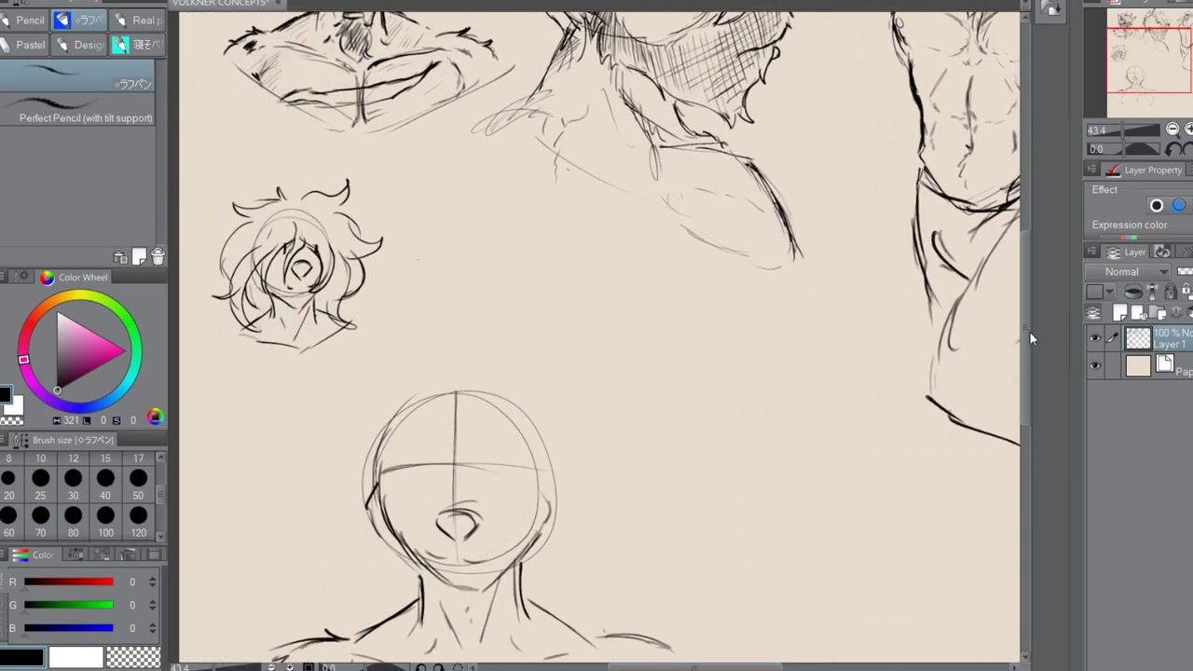
{"action": "left_click_drag", "start_coordinate": [1029, 331], "coordinate": [1025, 371]}
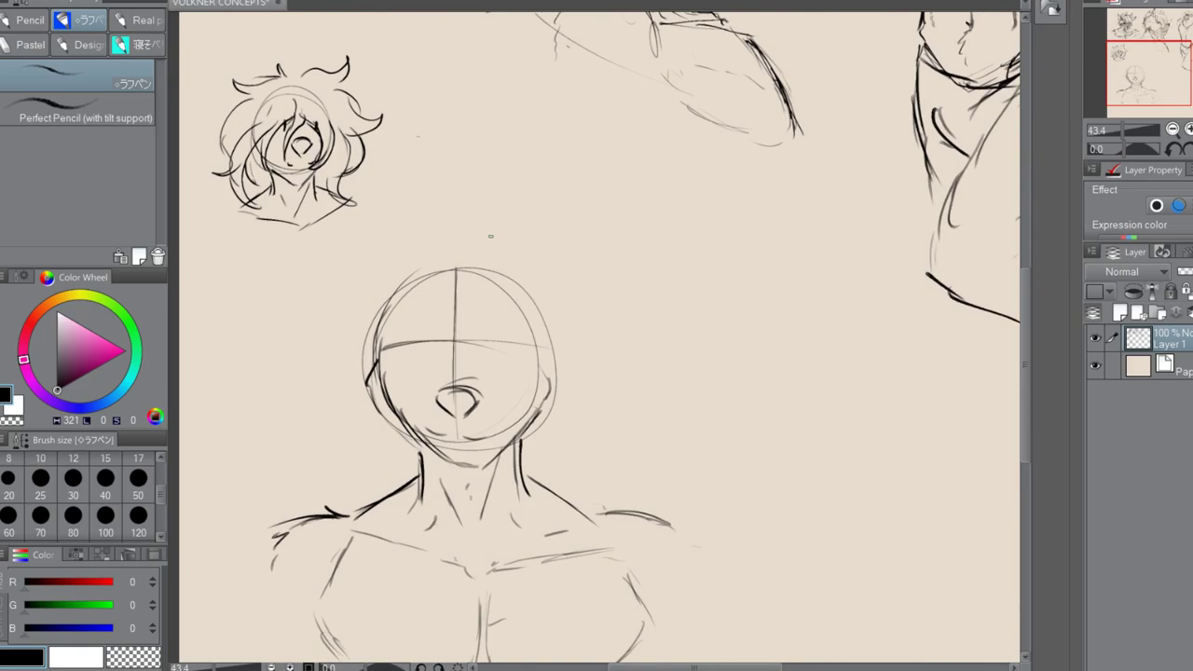
{"action": "mouse_move", "coordinate": [471, 348]}
{"action": "left_mouse_down"}
{"action": "mouse_move", "coordinate": [513, 346]}
{"action": "mouse_move", "coordinate": [513, 373]}
{"action": "left_mouse_up"}
{"action": "mouse_move", "coordinate": [435, 349]}
{"action": "left_mouse_down"}
{"action": "mouse_move", "coordinate": [400, 350]}
{"action": "mouse_move", "coordinate": [417, 373]}
{"action": "left_mouse_up"}
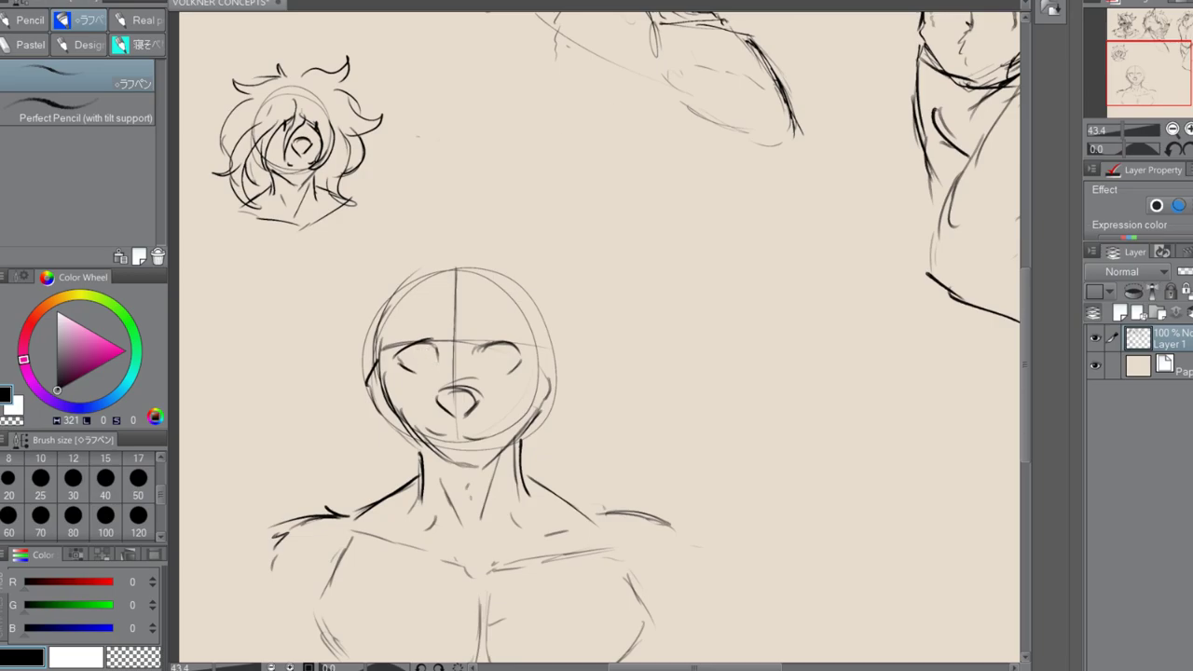
Draw the eyebrows above both eyes and add round irises, darkening the left one
{"action": "mouse_move", "coordinate": [427, 330]}
{"action": "left_mouse_down"}
{"action": "mouse_move", "coordinate": [416, 329]}
{"action": "mouse_move", "coordinate": [491, 331]}
{"action": "left_mouse_up"}
{"action": "mouse_move", "coordinate": [442, 316]}
{"action": "left_mouse_down"}
{"action": "mouse_move", "coordinate": [403, 323]}
{"action": "mouse_move", "coordinate": [495, 327]}
{"action": "left_mouse_up"}
{"action": "mouse_move", "coordinate": [479, 330]}
{"action": "left_mouse_down"}
{"action": "mouse_move", "coordinate": [520, 326]}
{"action": "mouse_move", "coordinate": [493, 354]}
{"action": "mouse_move", "coordinate": [510, 361]}
{"action": "left_mouse_up"}
{"action": "left_click_drag", "start_coordinate": [419, 344], "coordinate": [415, 359]}
{"action": "left_click_drag", "start_coordinate": [414, 354], "coordinate": [436, 356]}
{"action": "left_click_drag", "start_coordinate": [419, 351], "coordinate": [427, 359]}
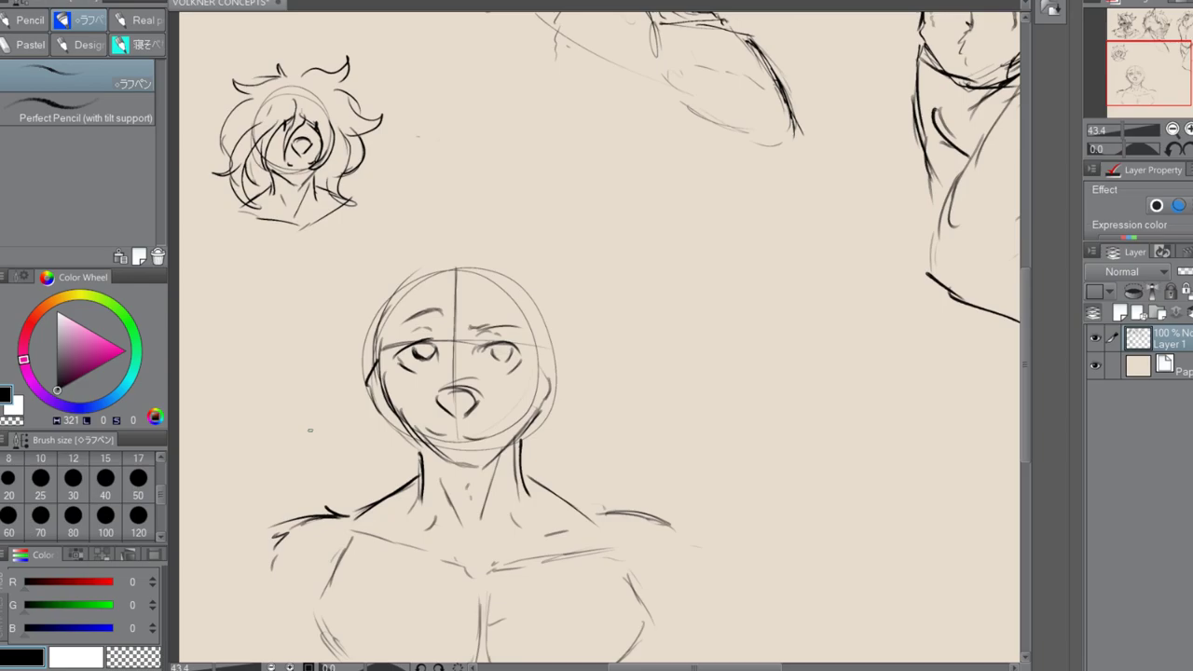
Sketch the left half of the hair with curled outer tufts and a long bang falling across the left eye
{"action": "left_click_drag", "start_coordinate": [1025, 300], "coordinate": [1024, 330]}
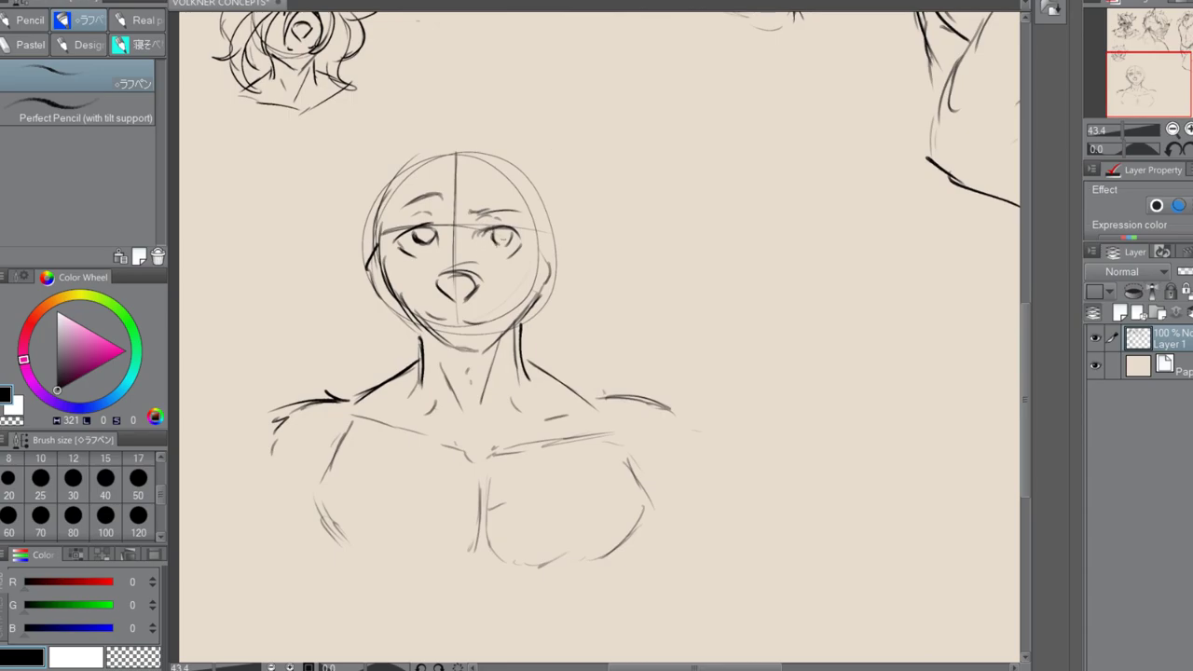
{"action": "mouse_move", "coordinate": [427, 242]}
{"action": "left_mouse_down"}
{"action": "mouse_move", "coordinate": [414, 232]}
{"action": "mouse_move", "coordinate": [421, 247]}
{"action": "mouse_move", "coordinate": [438, 246]}
{"action": "left_mouse_up"}
{"action": "key", "text": "ctrl+z"}
{"action": "mouse_move", "coordinate": [412, 124]}
{"action": "left_mouse_down"}
{"action": "mouse_move", "coordinate": [441, 119]}
{"action": "mouse_move", "coordinate": [344, 136]}
{"action": "mouse_move", "coordinate": [387, 145]}
{"action": "mouse_move", "coordinate": [326, 244]}
{"action": "left_mouse_up"}
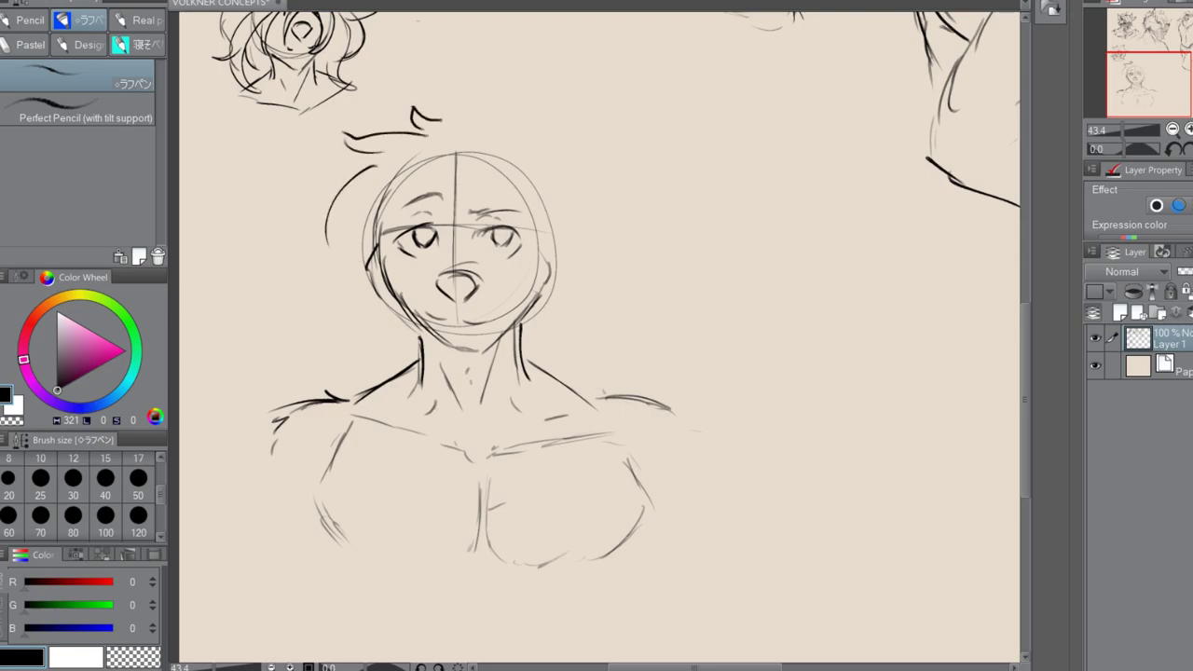
{"action": "left_click_drag", "start_coordinate": [453, 175], "coordinate": [401, 317]}
{"action": "left_click_drag", "start_coordinate": [410, 277], "coordinate": [384, 318]}
{"action": "mouse_move", "coordinate": [344, 192]}
{"action": "left_mouse_down"}
{"action": "mouse_move", "coordinate": [306, 250]}
{"action": "mouse_move", "coordinate": [376, 346]}
{"action": "left_mouse_up"}
{"action": "left_click_drag", "start_coordinate": [375, 304], "coordinate": [392, 350]}
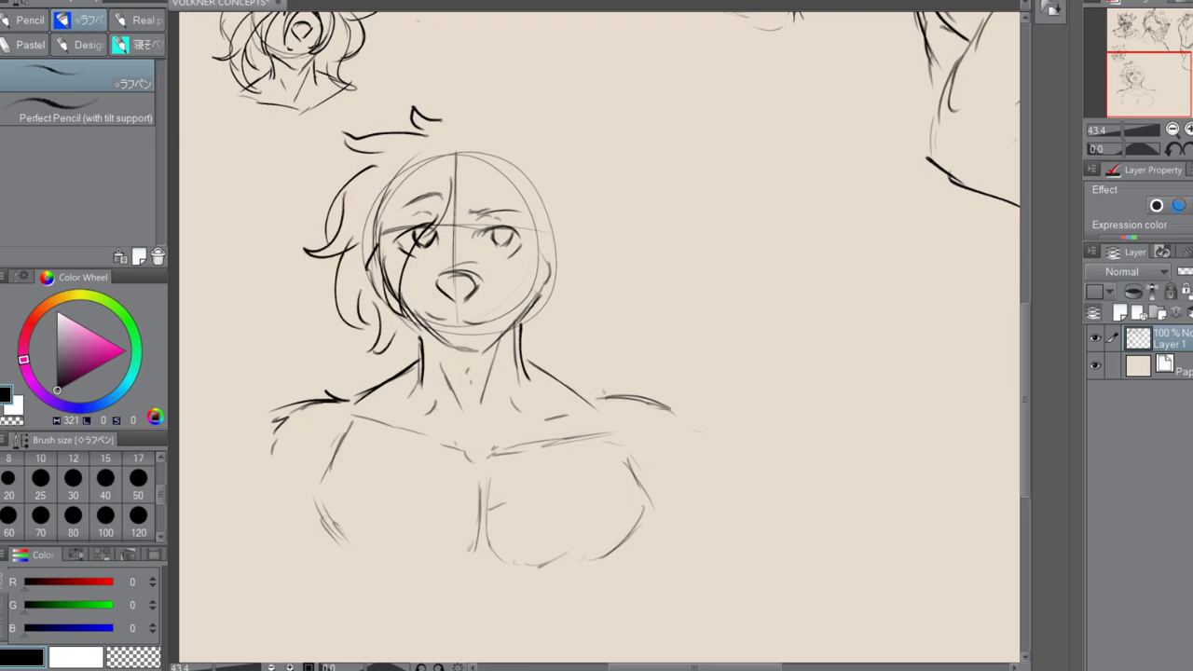
Sketch the right half of the hair with curled tufts and a bang over the right eye, and draw a small arrow pointing at it
{"action": "mouse_move", "coordinate": [457, 122]}
{"action": "left_mouse_down"}
{"action": "mouse_move", "coordinate": [445, 122]}
{"action": "mouse_move", "coordinate": [508, 129]}
{"action": "mouse_move", "coordinate": [613, 205]}
{"action": "mouse_move", "coordinate": [540, 332]}
{"action": "left_mouse_up"}
{"action": "mouse_move", "coordinate": [504, 209]}
{"action": "left_mouse_down"}
{"action": "mouse_move", "coordinate": [529, 244]}
{"action": "mouse_move", "coordinate": [531, 322]}
{"action": "mouse_move", "coordinate": [547, 350]}
{"action": "left_mouse_up"}
{"action": "left_click_drag", "start_coordinate": [573, 270], "coordinate": [539, 348]}
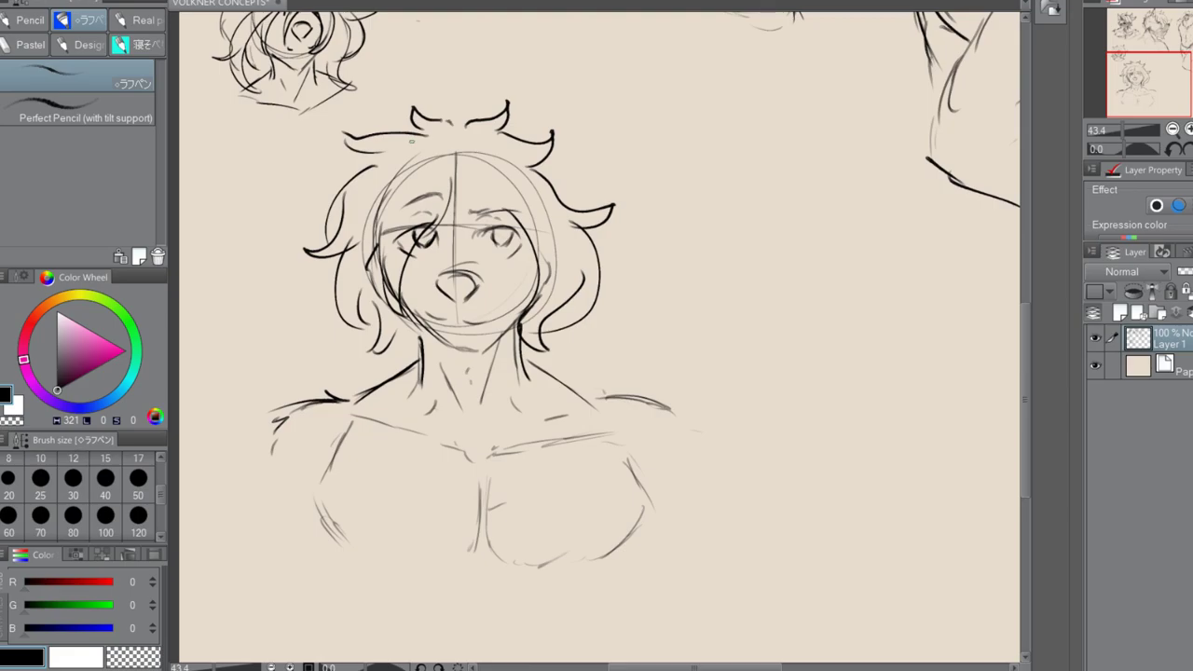
{"action": "mouse_move", "coordinate": [480, 208]}
{"action": "left_mouse_down"}
{"action": "mouse_move", "coordinate": [509, 295]}
{"action": "mouse_move", "coordinate": [502, 315]}
{"action": "mouse_move", "coordinate": [547, 272]}
{"action": "left_mouse_up"}
{"action": "left_click_drag", "start_coordinate": [612, 131], "coordinate": [579, 160]}
{"action": "left_click_drag", "start_coordinate": [584, 145], "coordinate": [598, 157]}
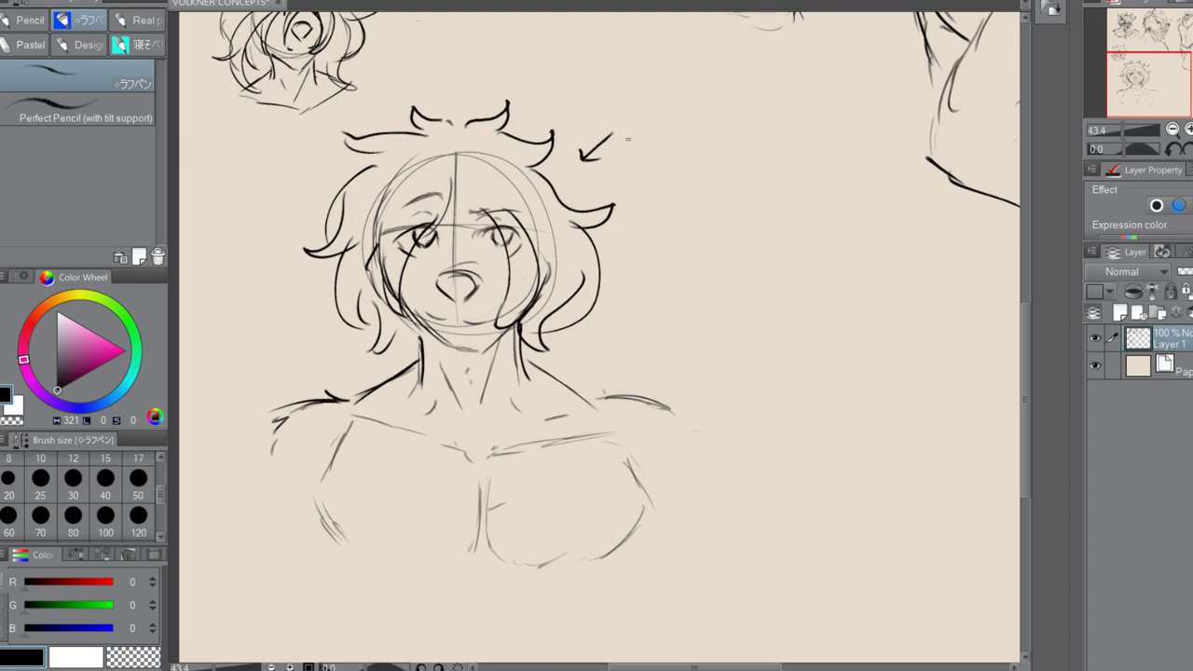
Darken the left collarbone and the outer contour of the left pectoral
{"action": "mouse_move", "coordinate": [1024, 308]}
{"action": "left_mouse_down"}
{"action": "mouse_move", "coordinate": [1024, 345]}
{"action": "mouse_move", "coordinate": [1023, 327]}
{"action": "left_mouse_up"}
{"action": "mouse_move", "coordinate": [460, 402]}
{"action": "left_mouse_down"}
{"action": "mouse_move", "coordinate": [354, 372]}
{"action": "mouse_move", "coordinate": [330, 408]}
{"action": "left_mouse_up"}
{"action": "left_click_drag", "start_coordinate": [365, 372], "coordinate": [336, 402]}
{"action": "left_click_drag", "start_coordinate": [316, 446], "coordinate": [332, 475]}
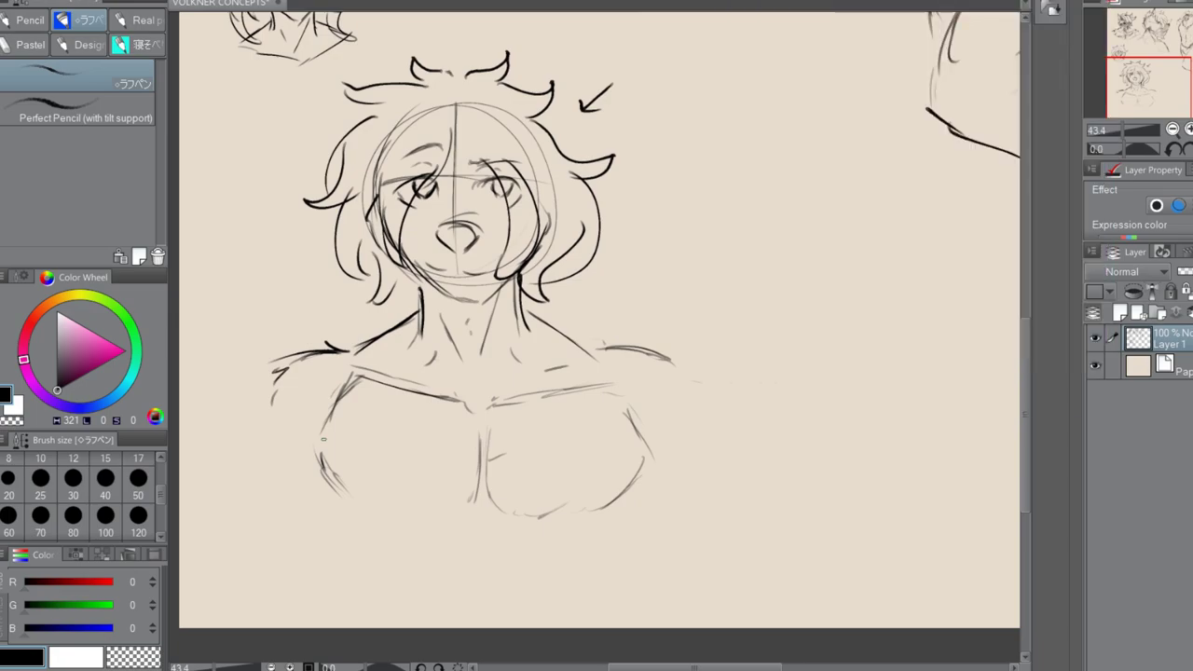
Redraw the inner edges of both pectorals as curves that meet at the middle of the chest
{"action": "left_click_drag", "start_coordinate": [1025, 346], "coordinate": [1025, 371]}
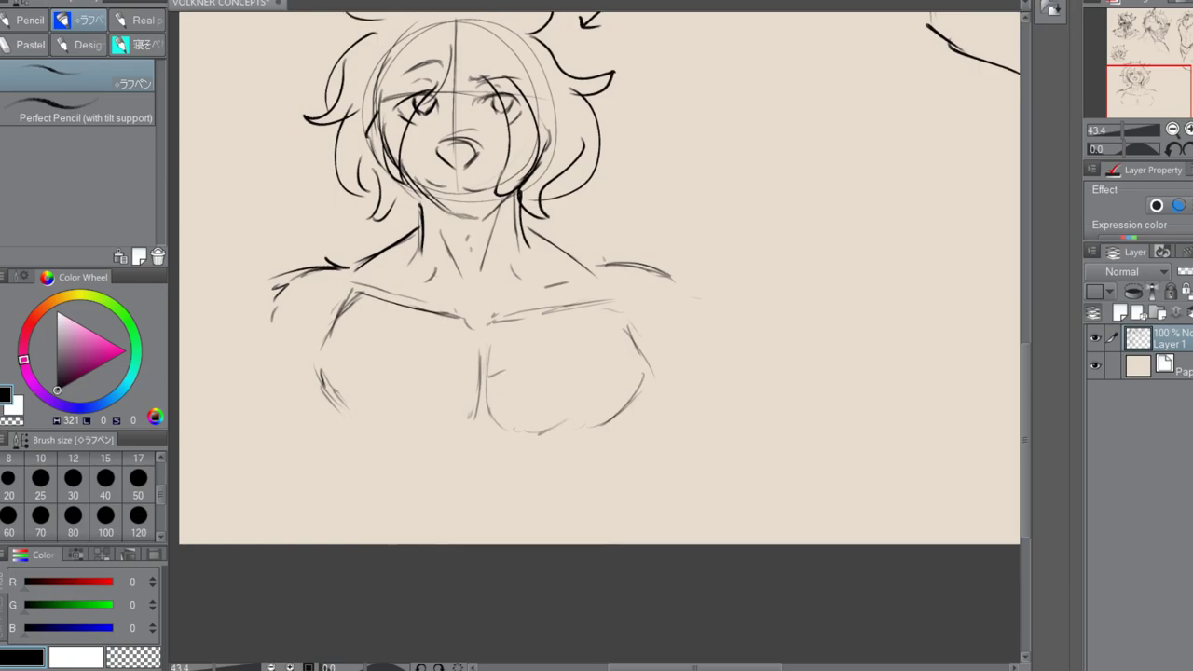
{"action": "mouse_move", "coordinate": [504, 371]}
{"action": "left_mouse_down"}
{"action": "mouse_move", "coordinate": [495, 341]}
{"action": "mouse_move", "coordinate": [486, 387]}
{"action": "left_mouse_up"}
{"action": "key", "text": "ctrl+z"}
{"action": "mouse_move", "coordinate": [503, 326]}
{"action": "left_mouse_down"}
{"action": "mouse_move", "coordinate": [498, 415]}
{"action": "mouse_move", "coordinate": [535, 432]}
{"action": "left_mouse_up"}
{"action": "mouse_move", "coordinate": [466, 325]}
{"action": "left_mouse_down"}
{"action": "mouse_move", "coordinate": [473, 377]}
{"action": "mouse_move", "coordinate": [453, 426]}
{"action": "left_mouse_up"}
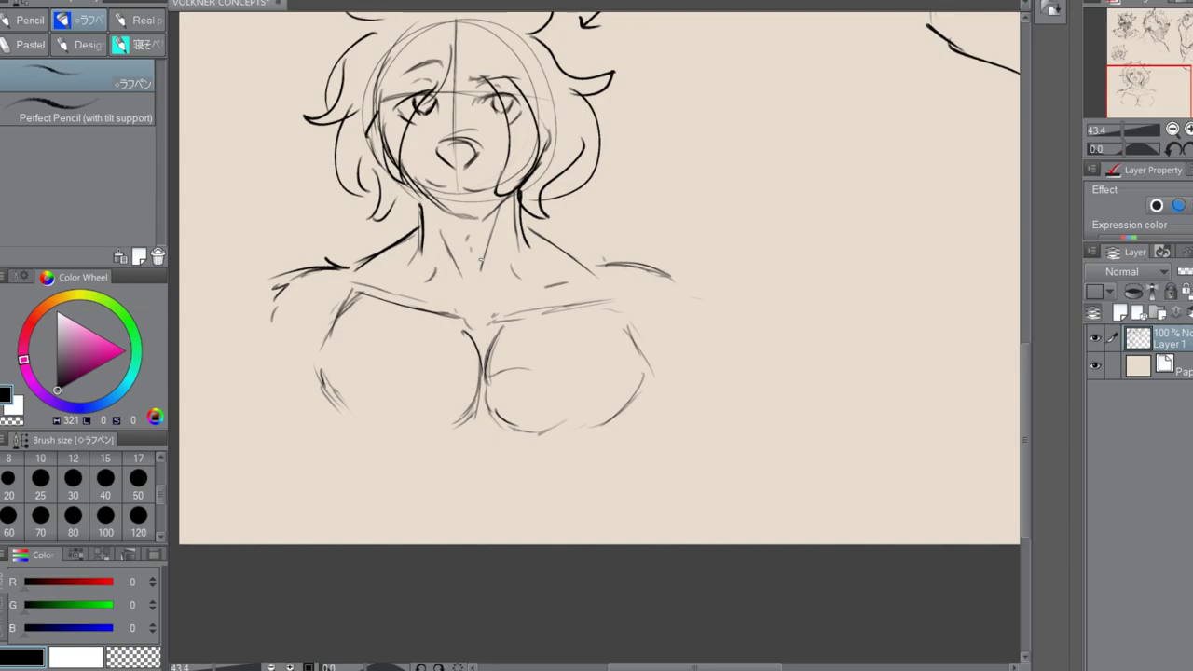
Reinforce the outer contour of the left pectoral and add a short muscle line near its inner edge
{"action": "left_click_drag", "start_coordinate": [324, 373], "coordinate": [356, 415]}
{"action": "left_click_drag", "start_coordinate": [449, 370], "coordinate": [472, 379]}
{"action": "mouse_move", "coordinate": [325, 318]}
{"action": "left_mouse_down"}
{"action": "mouse_move", "coordinate": [317, 377]}
{"action": "mouse_move", "coordinate": [346, 412]}
{"action": "left_mouse_up"}
{"action": "left_click_drag", "start_coordinate": [701, 667], "coordinate": [772, 667]}
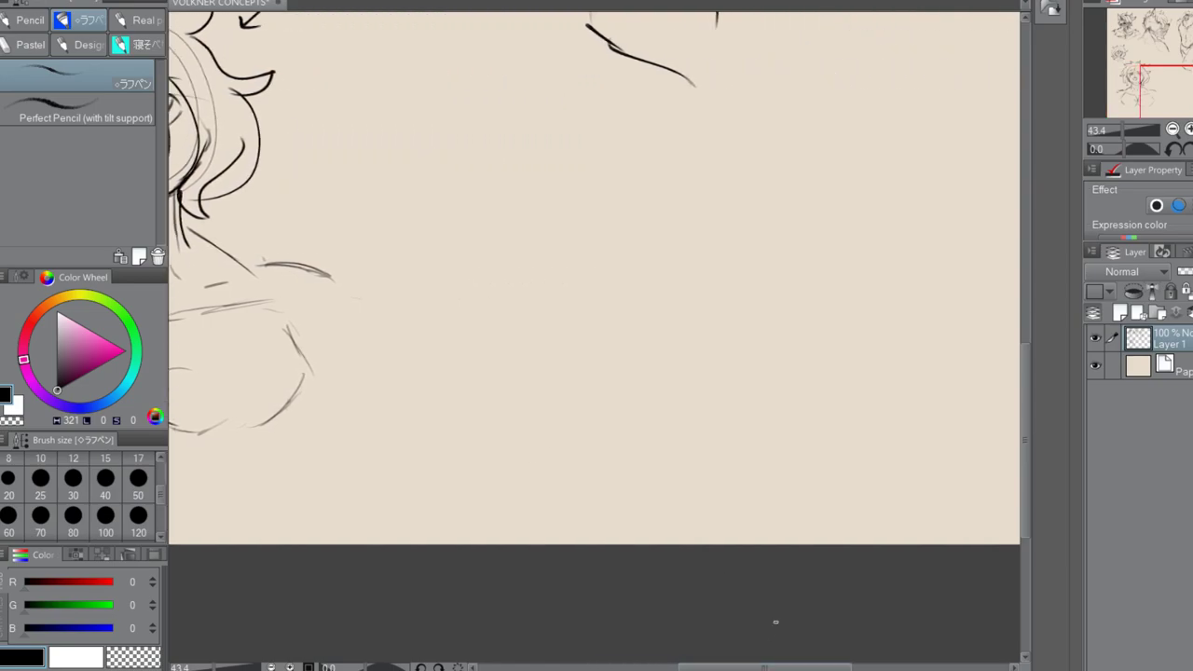
{"action": "mouse_move", "coordinate": [756, 199]}
{"action": "left_mouse_down"}
{"action": "mouse_move", "coordinate": [736, 240]}
{"action": "mouse_move", "coordinate": [773, 207]}
{"action": "mouse_move", "coordinate": [778, 222]}
{"action": "left_mouse_up"}
{"action": "mouse_move", "coordinate": [733, 169]}
{"action": "left_mouse_down"}
{"action": "mouse_move", "coordinate": [748, 187]}
{"action": "mouse_move", "coordinate": [709, 195]}
{"action": "mouse_move", "coordinate": [653, 240]}
{"action": "mouse_move", "coordinate": [690, 222]}
{"action": "left_mouse_up"}
{"action": "left_click_drag", "start_coordinate": [686, 229], "coordinate": [678, 272]}
{"action": "left_click_drag", "start_coordinate": [708, 244], "coordinate": [693, 268]}
{"action": "mouse_move", "coordinate": [753, 220]}
{"action": "left_mouse_down"}
{"action": "mouse_move", "coordinate": [740, 247]}
{"action": "mouse_move", "coordinate": [779, 216]}
{"action": "mouse_move", "coordinate": [765, 252]}
{"action": "left_mouse_up"}
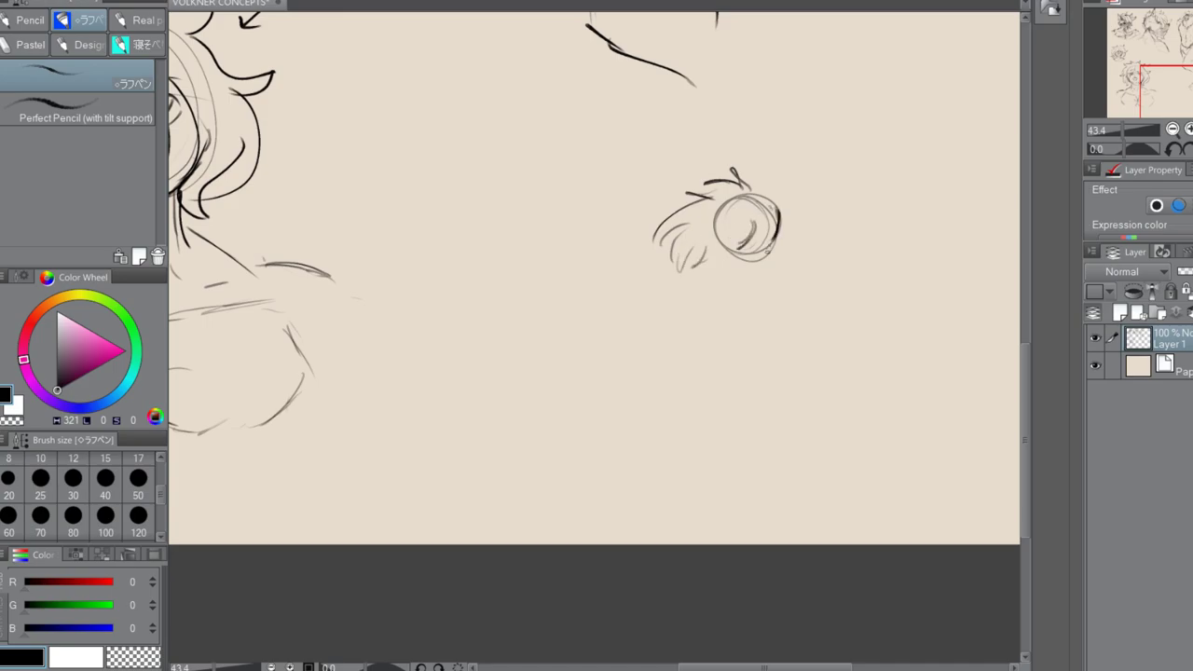
{"action": "mouse_move", "coordinate": [742, 214]}
{"action": "left_mouse_down"}
{"action": "mouse_move", "coordinate": [721, 253]}
{"action": "mouse_move", "coordinate": [723, 241]}
{"action": "left_mouse_up"}
{"action": "mouse_move", "coordinate": [751, 199]}
{"action": "left_mouse_down"}
{"action": "mouse_move", "coordinate": [745, 172]}
{"action": "mouse_move", "coordinate": [723, 226]}
{"action": "mouse_move", "coordinate": [768, 247]}
{"action": "mouse_move", "coordinate": [782, 169]}
{"action": "mouse_move", "coordinate": [761, 278]}
{"action": "mouse_move", "coordinate": [728, 177]}
{"action": "mouse_move", "coordinate": [693, 262]}
{"action": "mouse_move", "coordinate": [661, 216]}
{"action": "left_mouse_up"}
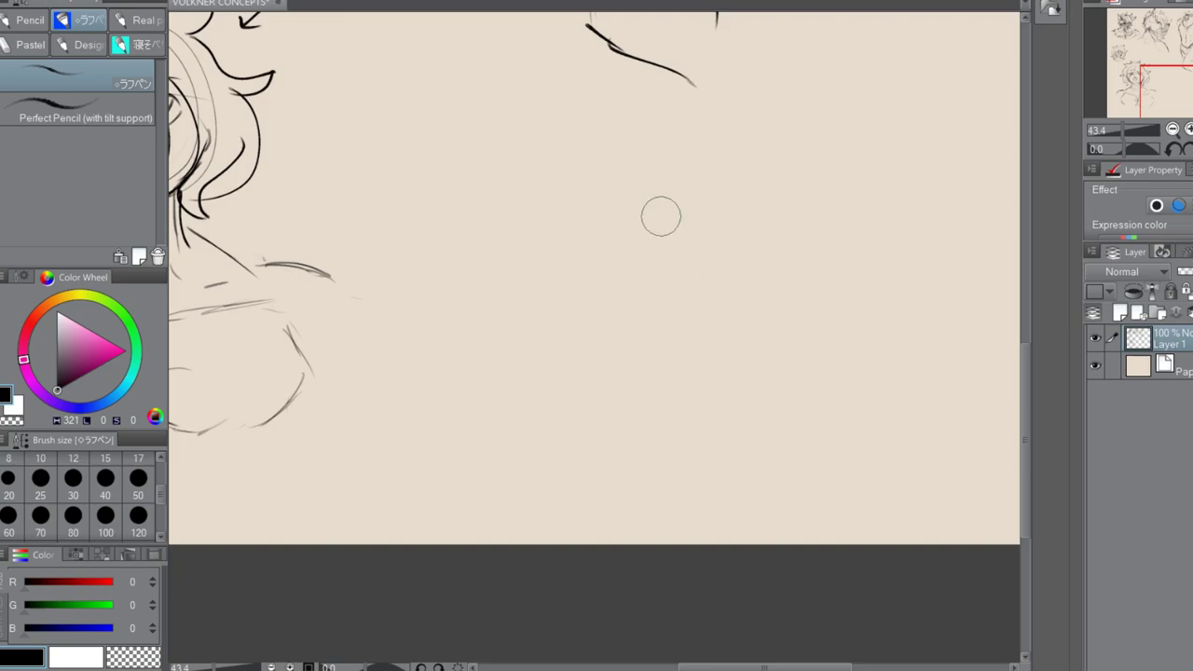
{"action": "mouse_move", "coordinate": [787, 187]}
{"action": "left_mouse_down"}
{"action": "mouse_move", "coordinate": [736, 270]}
{"action": "mouse_move", "coordinate": [802, 224]}
{"action": "left_mouse_up"}
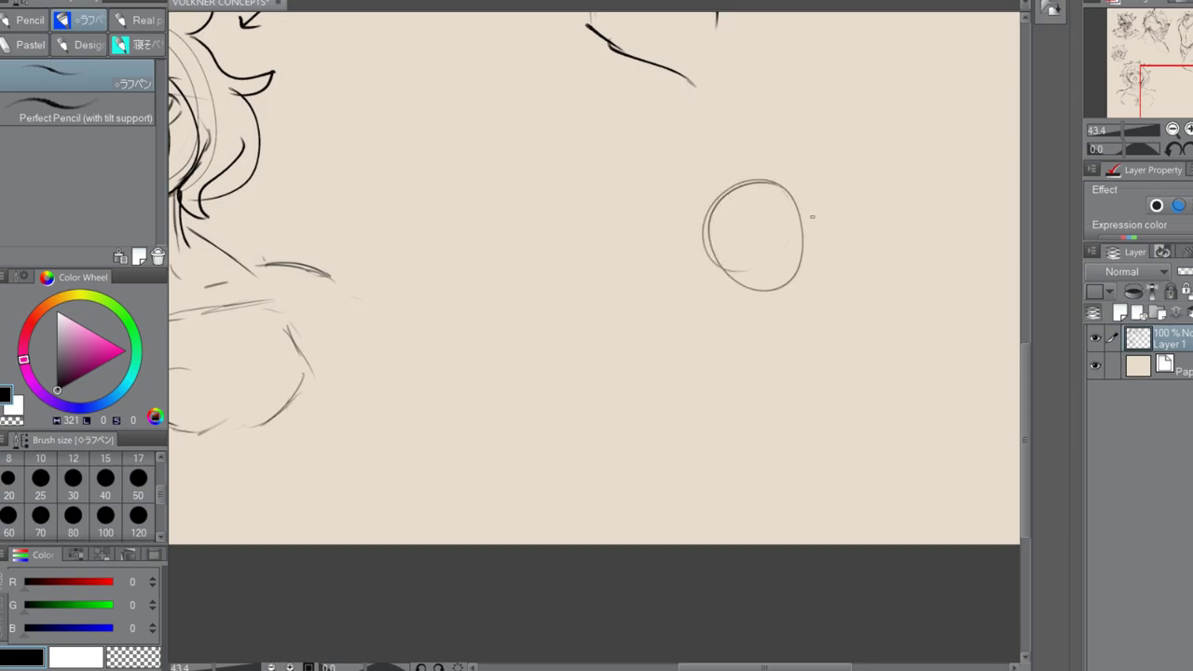
{"action": "key", "text": "ctrl+z"}
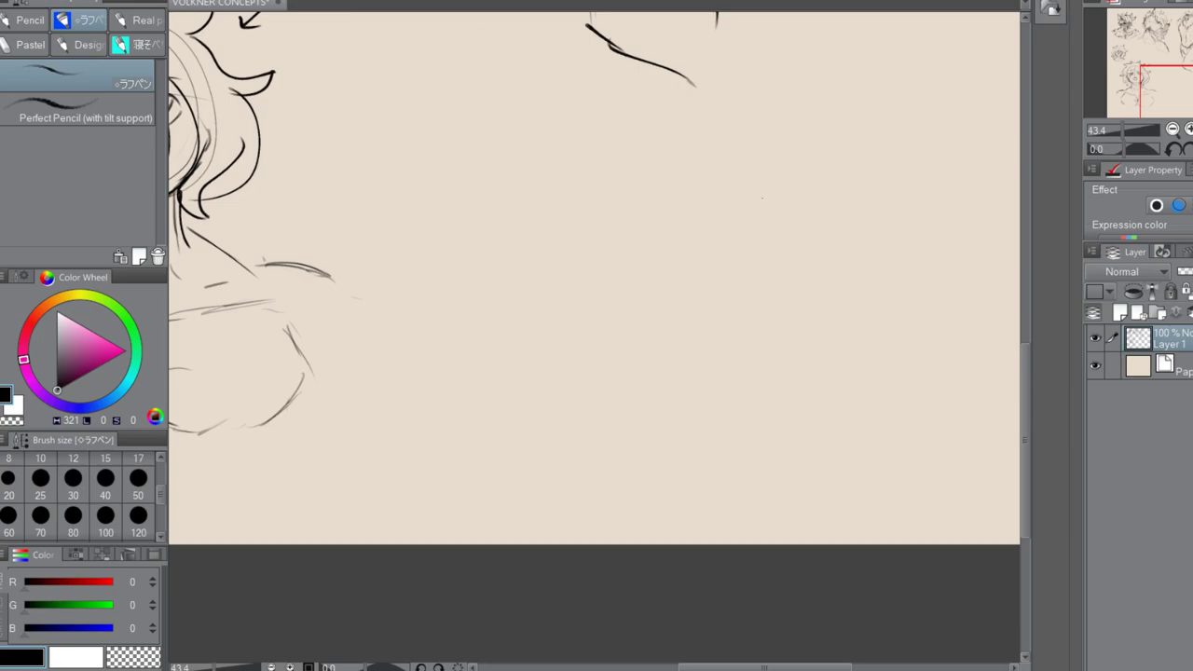
Paint a small lavender-blue (RGB 200, 202, 255) round head with the sketch brush in the empty area beside the bust
{"action": "mouse_move", "coordinate": [103, 406]}
{"action": "left_mouse_down"}
{"action": "mouse_move", "coordinate": [82, 408]}
{"action": "mouse_move", "coordinate": [94, 307]}
{"action": "left_mouse_up"}
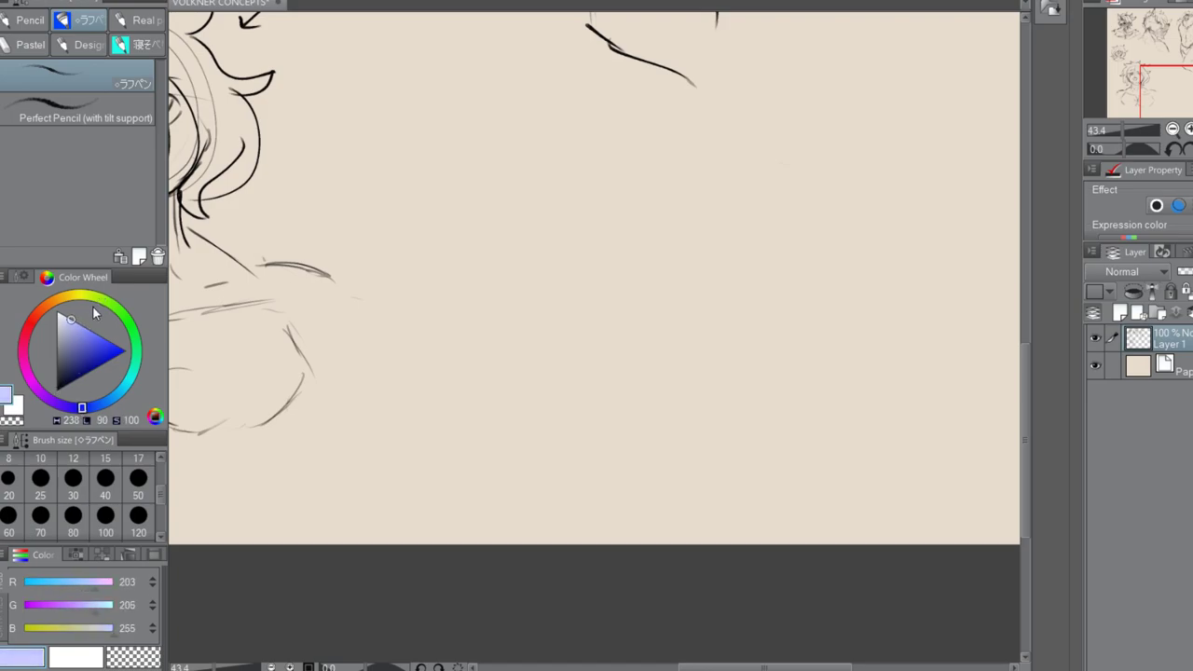
{"action": "key", "text": "b"}
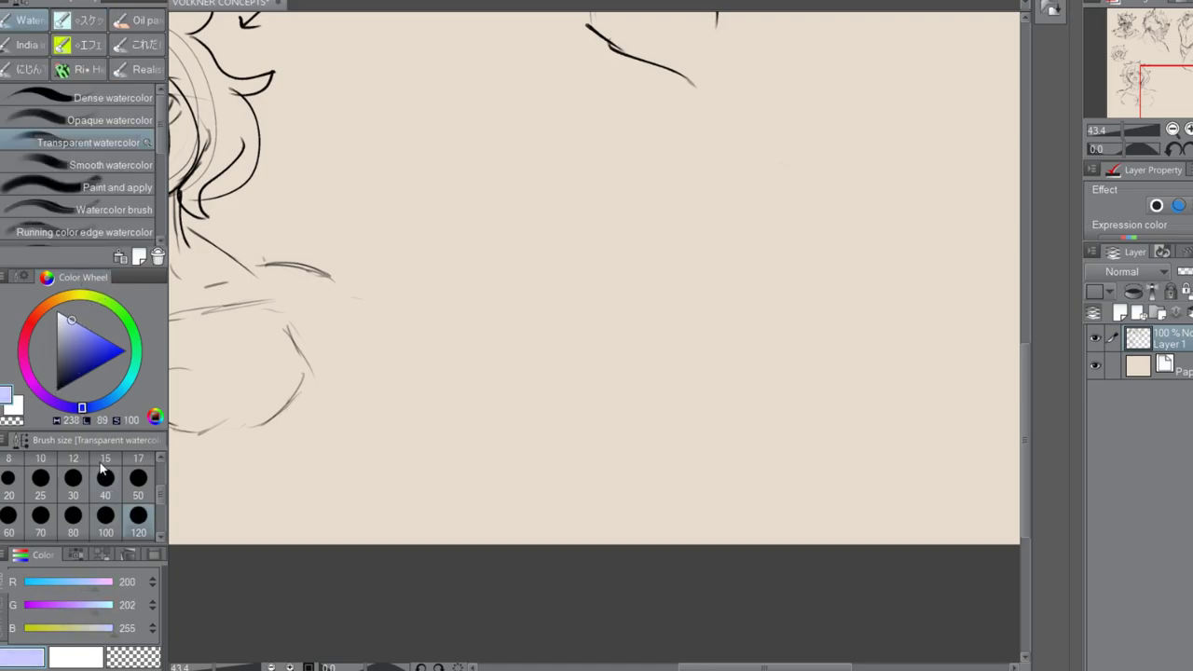
{"action": "left_click", "coordinate": [76, 19]}
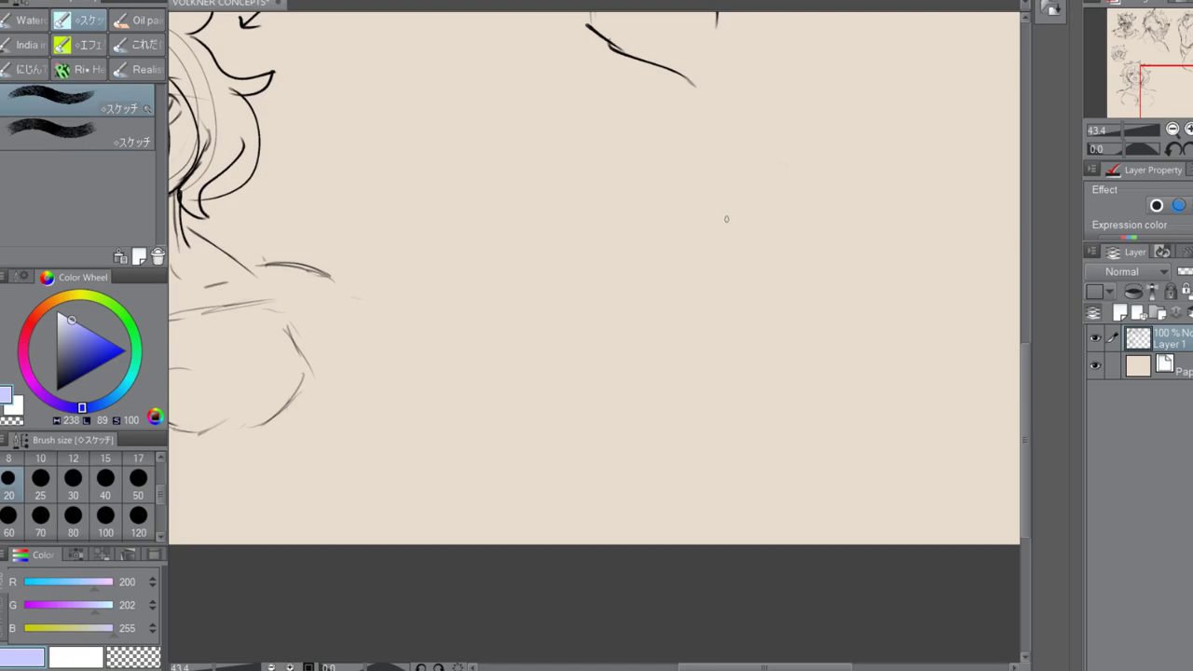
{"action": "left_click_drag", "start_coordinate": [718, 224], "coordinate": [729, 239]}
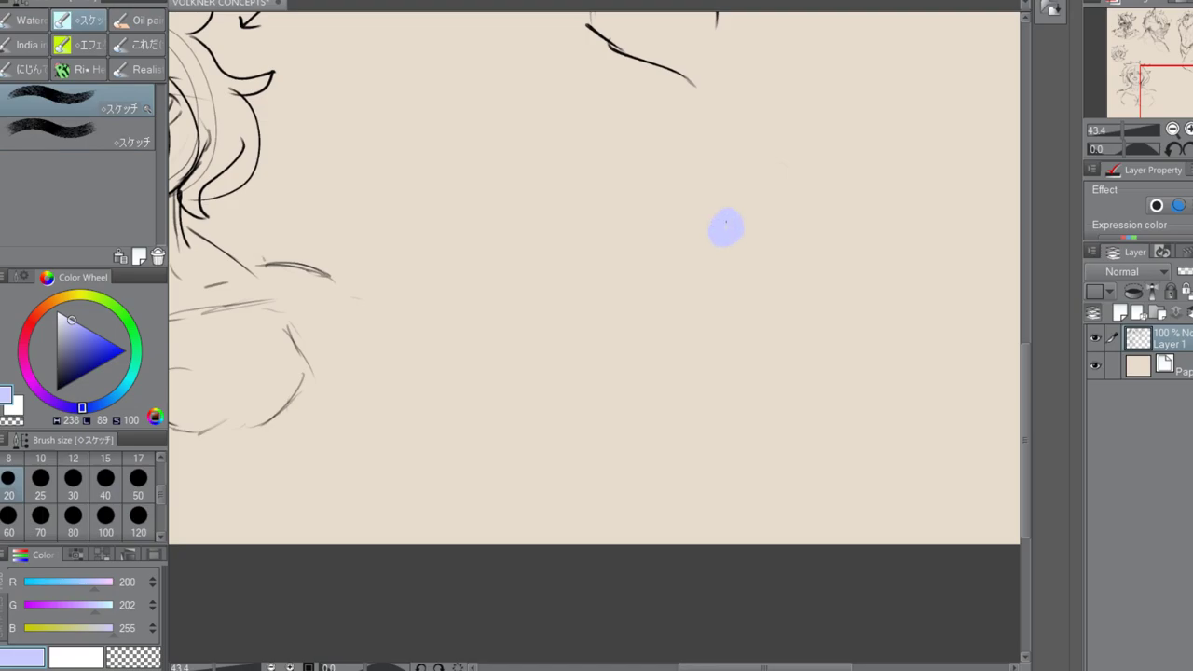
Sketch spiky windswept hair in white with the rough pen around the lavender head, and start the shoulder and torso outline
{"action": "left_click", "coordinate": [58, 313]}
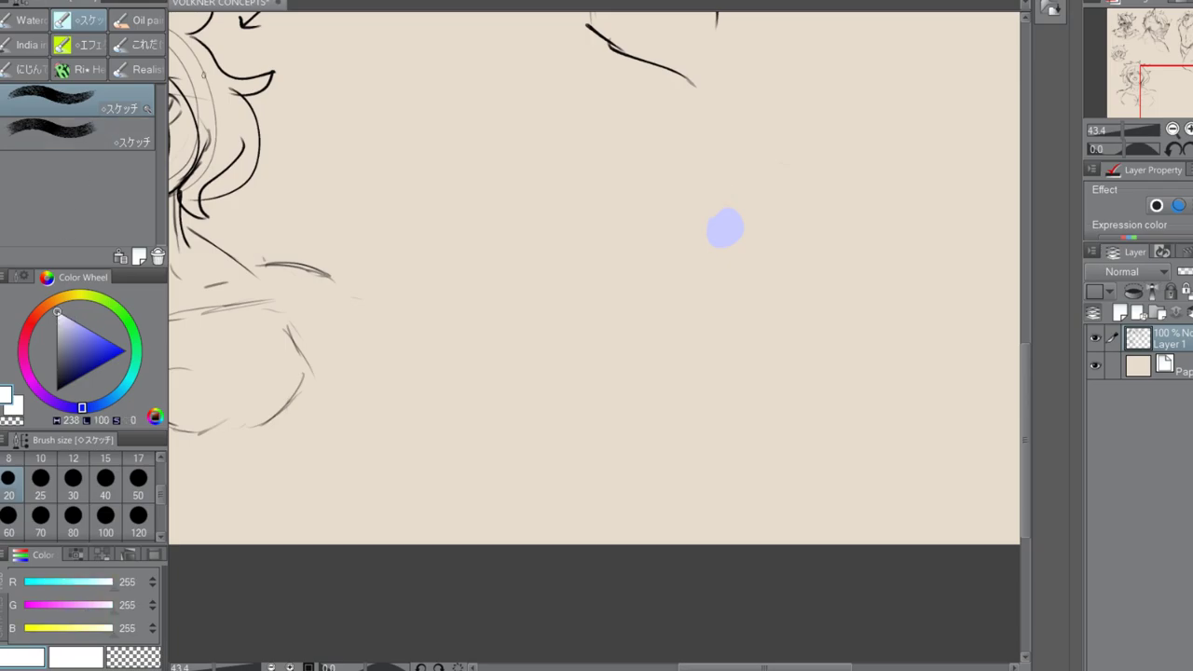
{"action": "key", "text": "p"}
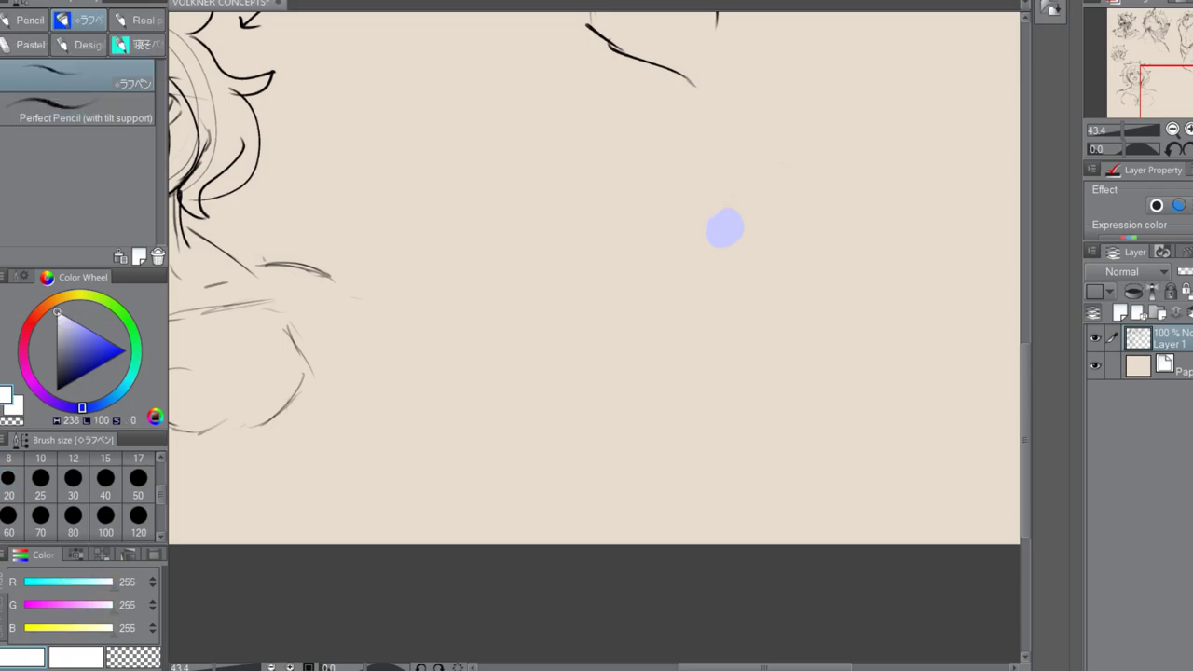
{"action": "mouse_move", "coordinate": [733, 197]}
{"action": "left_mouse_down"}
{"action": "mouse_move", "coordinate": [688, 193]}
{"action": "mouse_move", "coordinate": [700, 203]}
{"action": "left_mouse_up"}
{"action": "mouse_move", "coordinate": [711, 204]}
{"action": "left_mouse_down"}
{"action": "mouse_move", "coordinate": [680, 230]}
{"action": "mouse_move", "coordinate": [672, 268]}
{"action": "left_mouse_up"}
{"action": "mouse_move", "coordinate": [694, 216]}
{"action": "left_mouse_down"}
{"action": "mouse_move", "coordinate": [693, 249]}
{"action": "mouse_move", "coordinate": [745, 235]}
{"action": "mouse_move", "coordinate": [726, 257]}
{"action": "mouse_move", "coordinate": [752, 257]}
{"action": "mouse_move", "coordinate": [704, 265]}
{"action": "mouse_move", "coordinate": [757, 255]}
{"action": "mouse_move", "coordinate": [777, 266]}
{"action": "mouse_move", "coordinate": [760, 316]}
{"action": "left_mouse_up"}
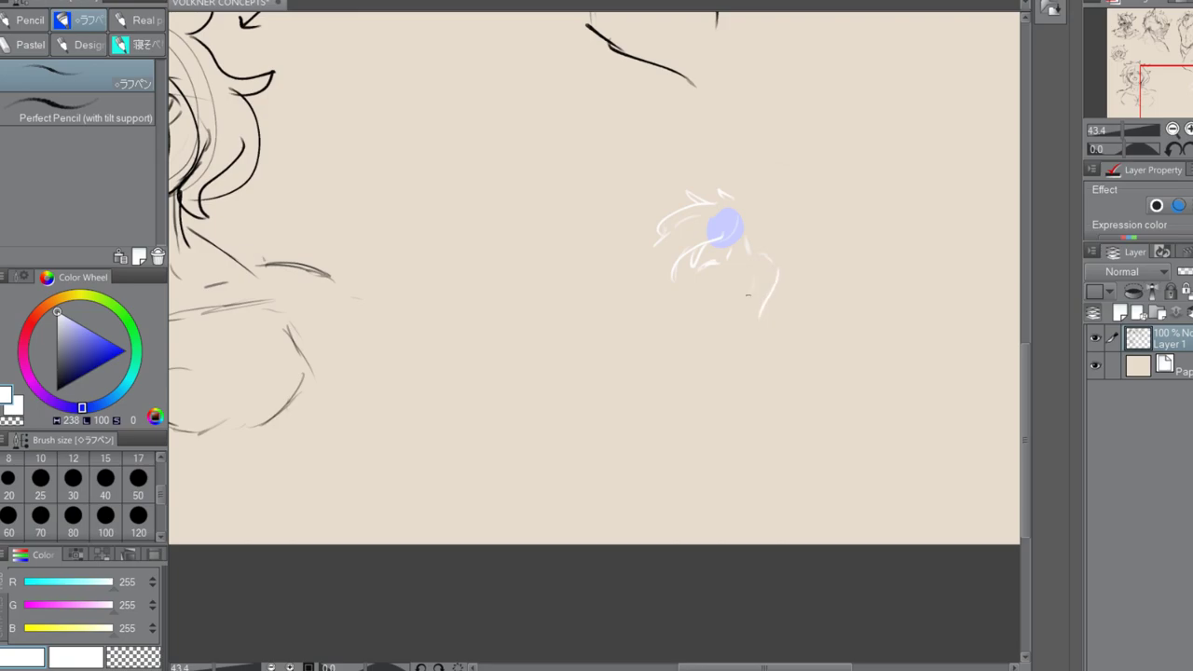
Outline the small figure's torso in white, with the back, side contours, left arm and curved waistband
{"action": "mouse_move", "coordinate": [750, 253]}
{"action": "left_mouse_down"}
{"action": "mouse_move", "coordinate": [768, 255]}
{"action": "mouse_move", "coordinate": [755, 247]}
{"action": "mouse_move", "coordinate": [699, 279]}
{"action": "mouse_move", "coordinate": [715, 331]}
{"action": "left_mouse_up"}
{"action": "left_click_drag", "start_coordinate": [719, 335], "coordinate": [758, 329]}
{"action": "mouse_move", "coordinate": [725, 294]}
{"action": "left_mouse_down"}
{"action": "mouse_move", "coordinate": [762, 296]}
{"action": "mouse_move", "coordinate": [780, 271]}
{"action": "mouse_move", "coordinate": [760, 320]}
{"action": "mouse_move", "coordinate": [716, 298]}
{"action": "mouse_move", "coordinate": [715, 332]}
{"action": "left_mouse_up"}
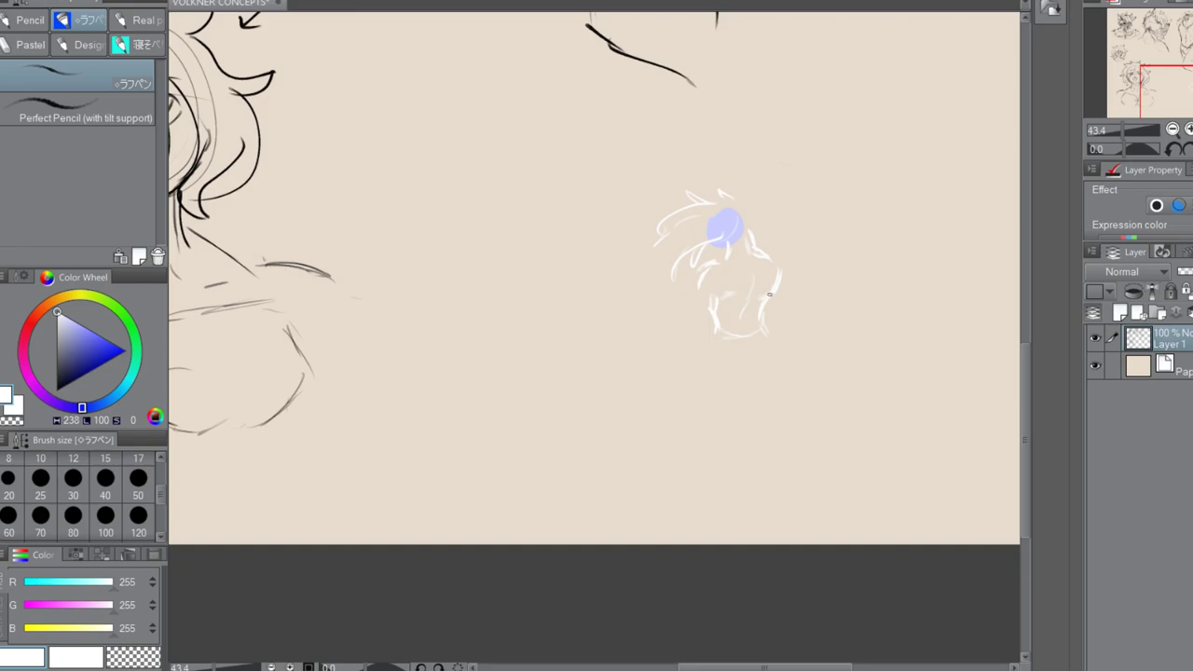
{"action": "mouse_move", "coordinate": [693, 289]}
{"action": "left_mouse_down"}
{"action": "mouse_move", "coordinate": [677, 311]}
{"action": "mouse_move", "coordinate": [700, 317]}
{"action": "left_mouse_up"}
{"action": "mouse_move", "coordinate": [762, 340]}
{"action": "left_mouse_down"}
{"action": "mouse_move", "coordinate": [727, 344]}
{"action": "mouse_move", "coordinate": [772, 343]}
{"action": "mouse_move", "coordinate": [722, 345]}
{"action": "mouse_move", "coordinate": [734, 384]}
{"action": "mouse_move", "coordinate": [780, 354]}
{"action": "left_mouse_up"}
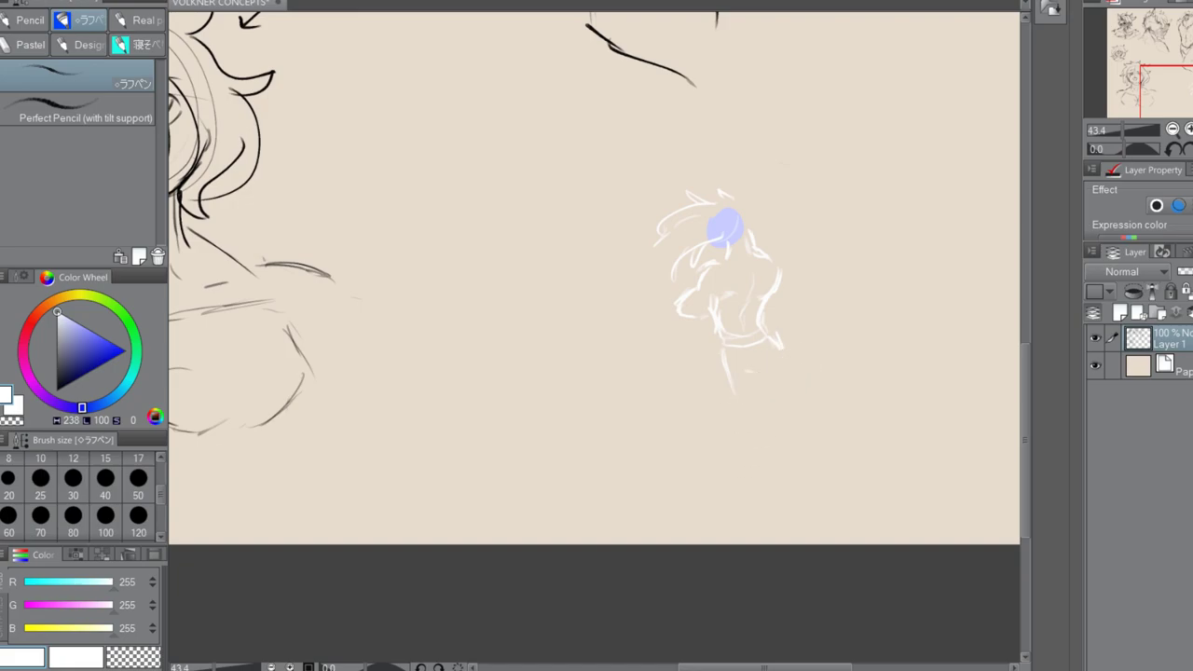
Lasso the small white figure, rotate it slightly clockwise, shift it a little up and left, and deselect it
{"action": "key", "text": "m"}
{"action": "left_click_drag", "start_coordinate": [589, 410], "coordinate": [717, 331]}
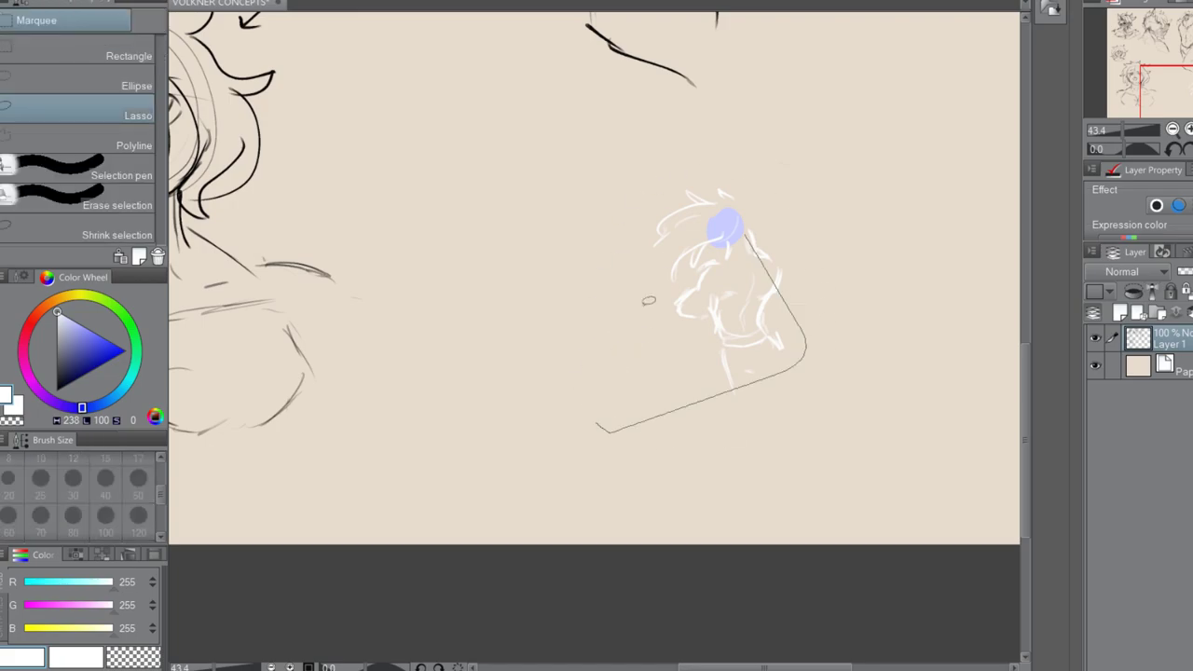
{"action": "mouse_move", "coordinate": [543, 347]}
{"action": "left_mouse_down"}
{"action": "mouse_move", "coordinate": [730, 170]}
{"action": "mouse_move", "coordinate": [774, 443]}
{"action": "mouse_move", "coordinate": [533, 371]}
{"action": "left_mouse_up"}
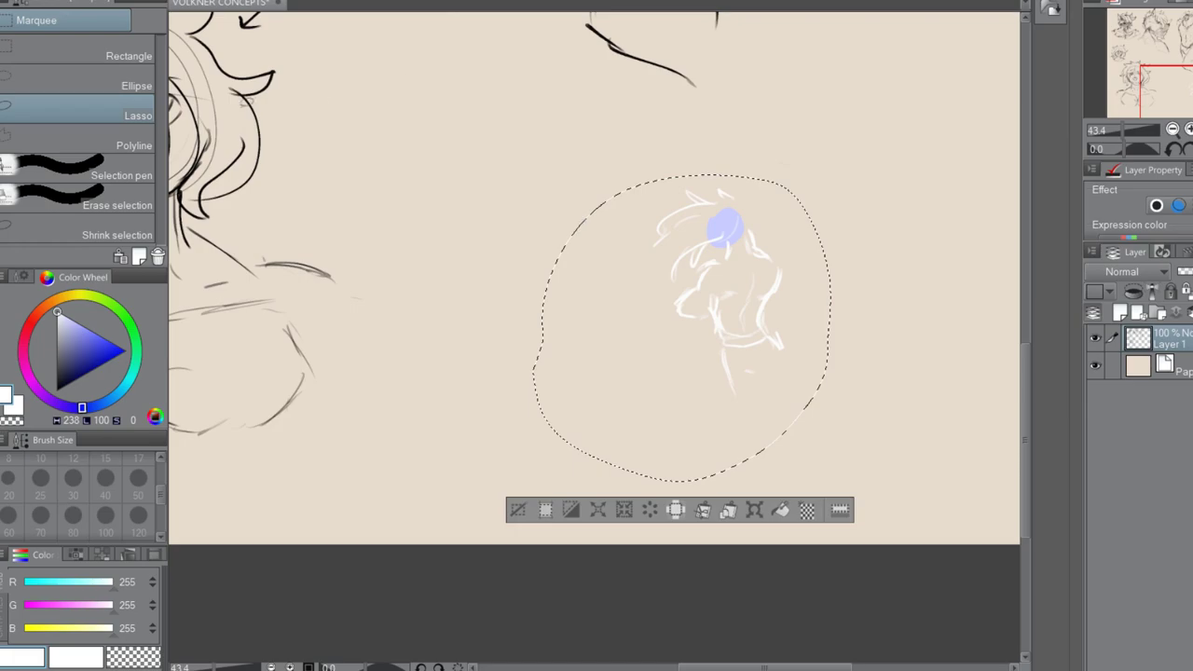
{"action": "left_click", "coordinate": [3, 0]}
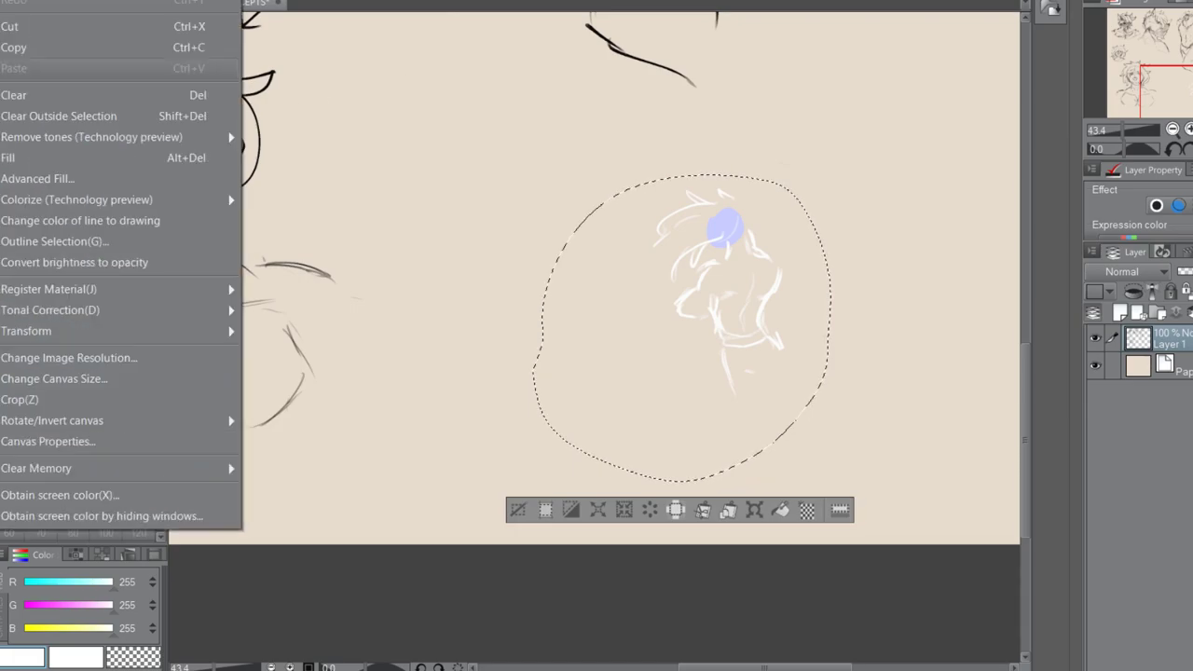
{"action": "mouse_move", "coordinate": [219, 335]}
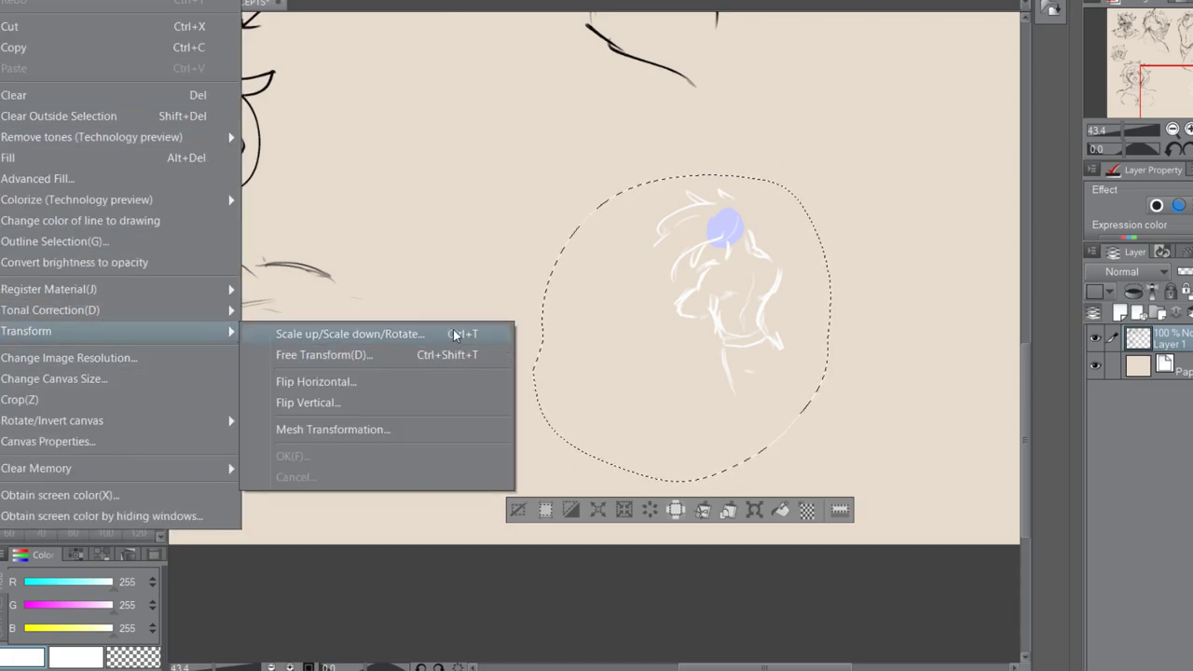
{"action": "left_click", "coordinate": [453, 333]}
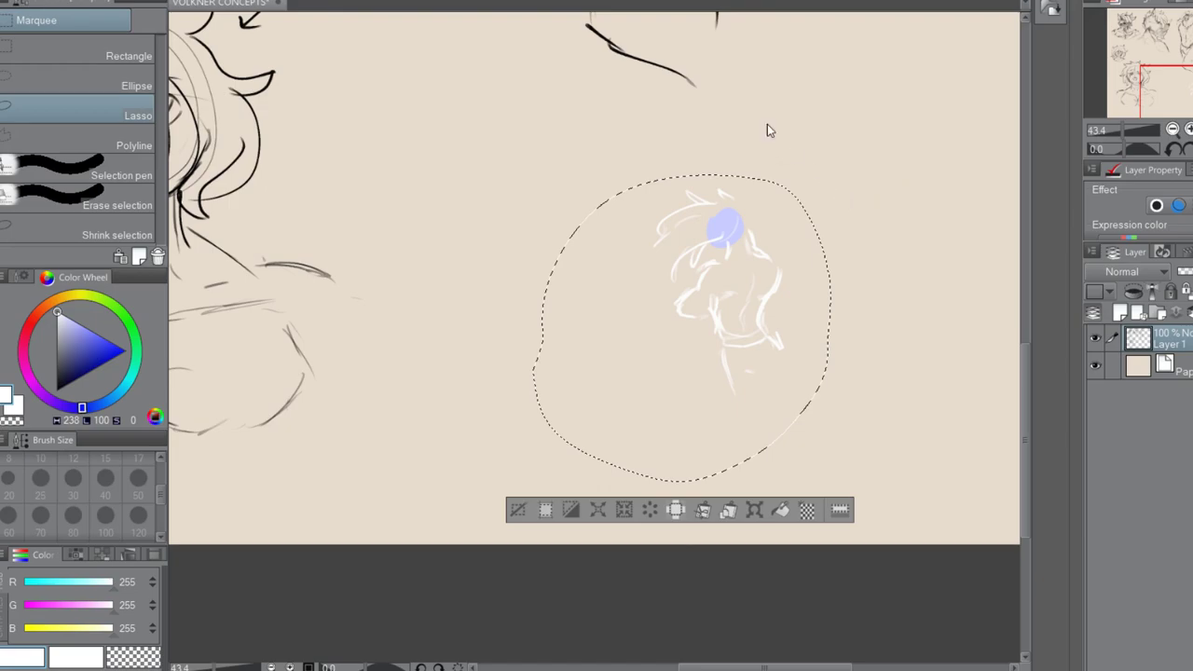
{"action": "key", "text": "ctrl+t"}
{"action": "left_click_drag", "start_coordinate": [875, 162], "coordinate": [910, 218]}
{"action": "left_click_drag", "start_coordinate": [793, 341], "coordinate": [761, 314]}
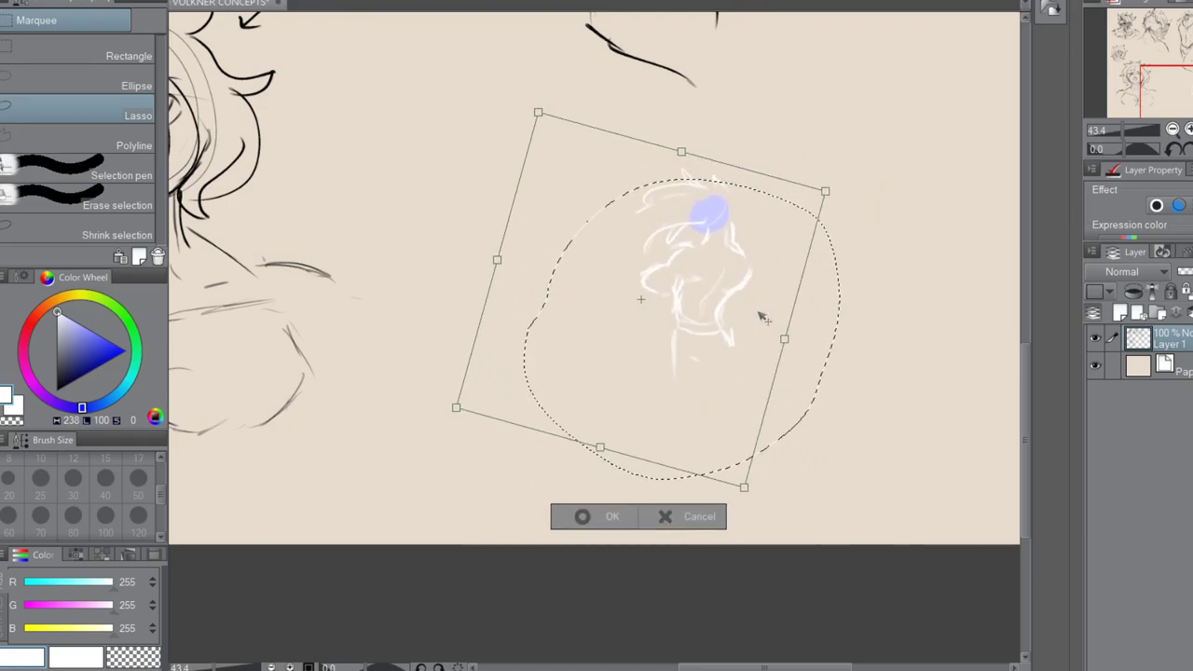
{"action": "left_click", "coordinate": [581, 522]}
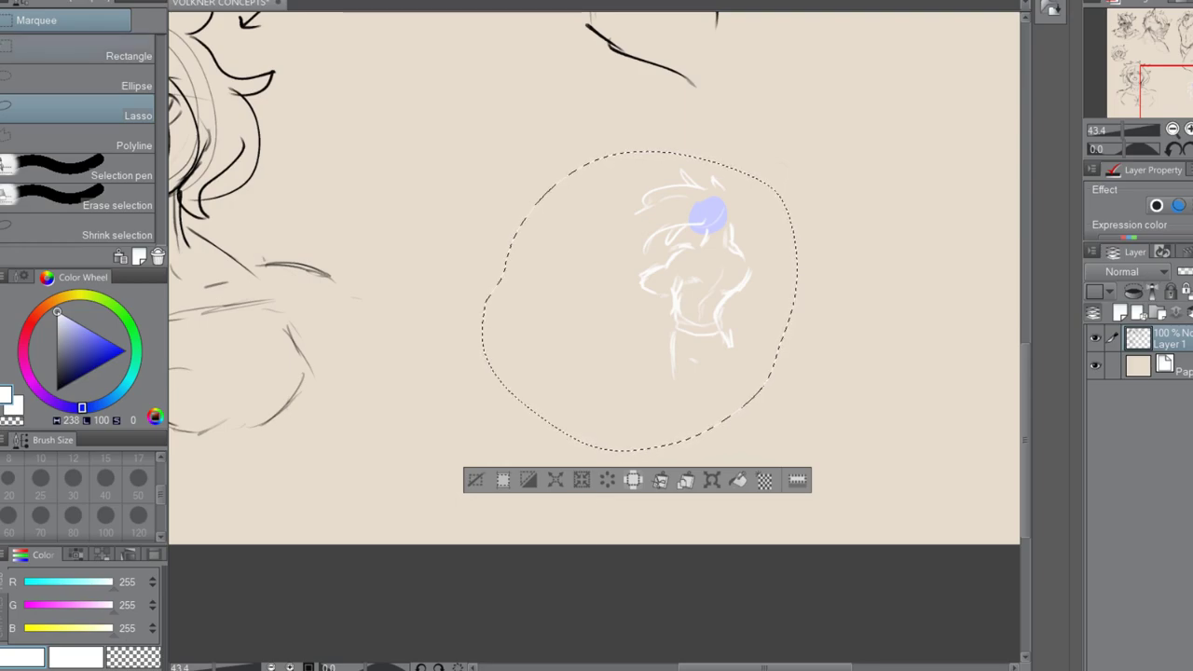
{"action": "key", "text": "p"}
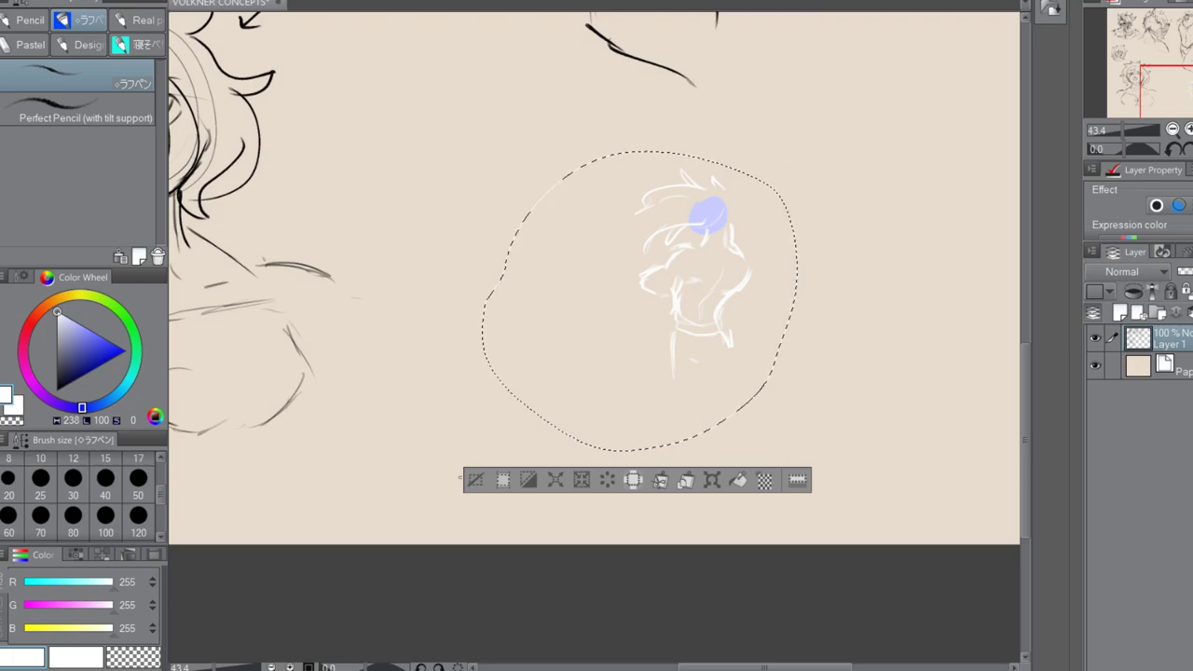
{"action": "key", "text": "ctrl+d"}
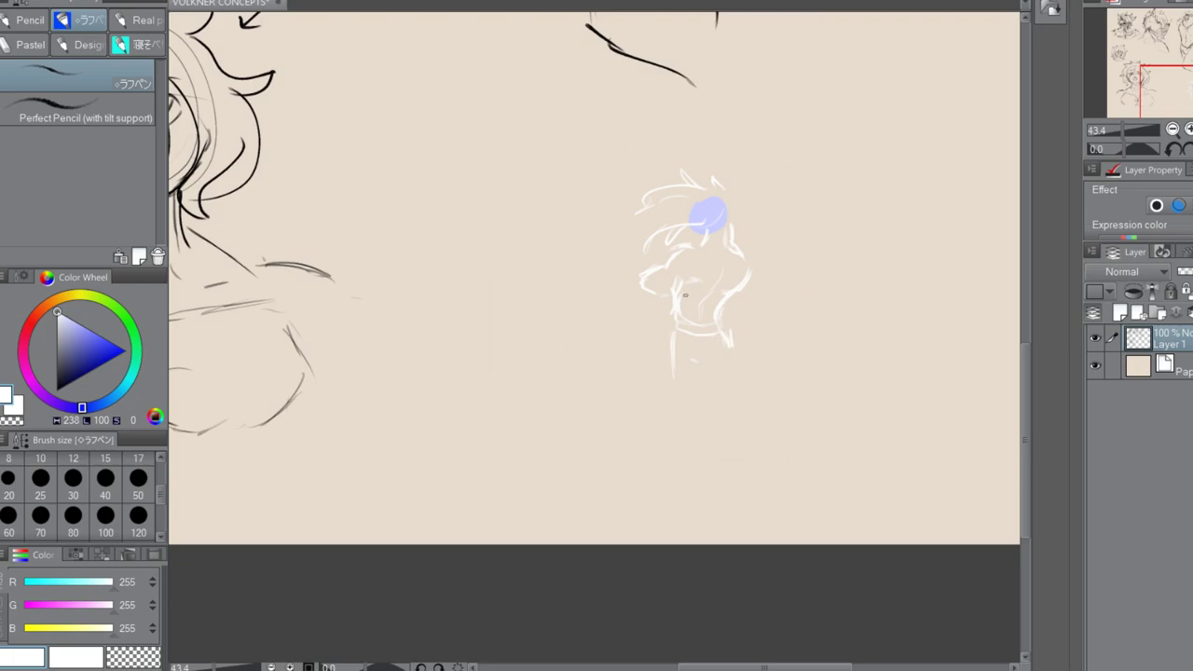
Sketch the small figure's wide trouser legs in a standing pose, with cuffs at the ankles and outlined feet
{"action": "left_click_drag", "start_coordinate": [674, 339], "coordinate": [673, 366]}
{"action": "left_click_drag", "start_coordinate": [667, 339], "coordinate": [674, 390]}
{"action": "mouse_move", "coordinate": [734, 352]}
{"action": "left_mouse_down"}
{"action": "mouse_move", "coordinate": [728, 385]}
{"action": "mouse_move", "coordinate": [733, 360]}
{"action": "mouse_move", "coordinate": [683, 359]}
{"action": "mouse_move", "coordinate": [679, 348]}
{"action": "mouse_move", "coordinate": [675, 410]}
{"action": "left_mouse_up"}
{"action": "left_click_drag", "start_coordinate": [732, 347], "coordinate": [742, 391]}
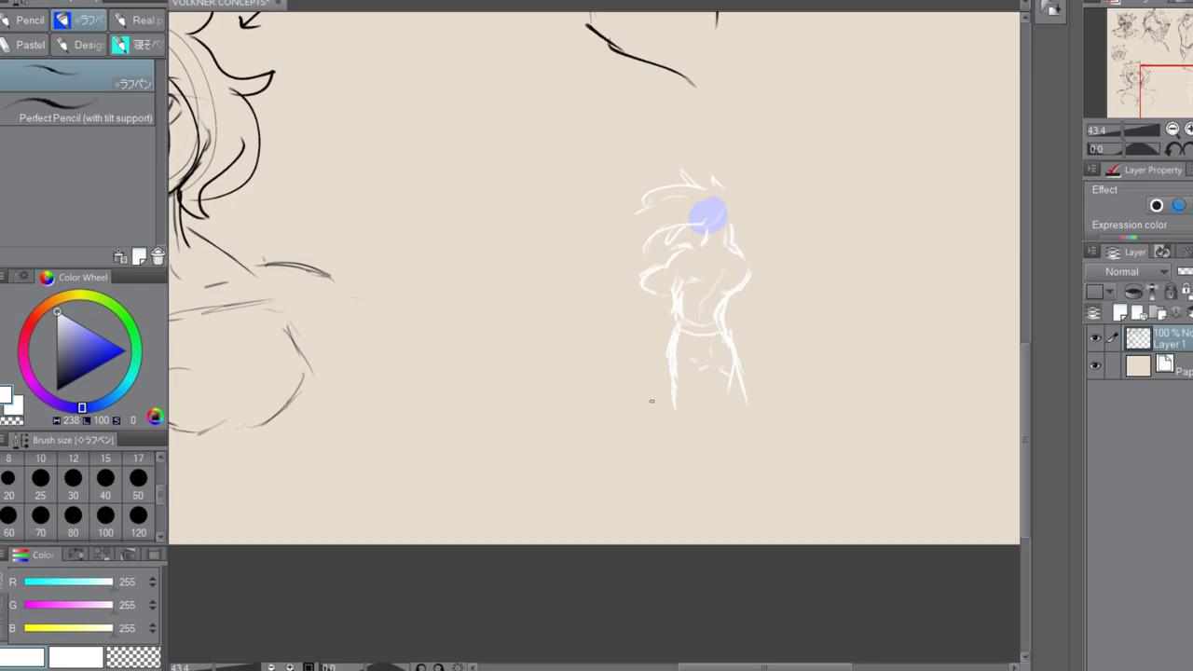
{"action": "mouse_move", "coordinate": [710, 392]}
{"action": "left_mouse_down"}
{"action": "mouse_move", "coordinate": [710, 378]}
{"action": "mouse_move", "coordinate": [724, 415]}
{"action": "mouse_move", "coordinate": [670, 423]}
{"action": "mouse_move", "coordinate": [671, 451]}
{"action": "mouse_move", "coordinate": [689, 447]}
{"action": "left_mouse_up"}
{"action": "mouse_move", "coordinate": [728, 408]}
{"action": "left_mouse_down"}
{"action": "mouse_move", "coordinate": [718, 435]}
{"action": "mouse_move", "coordinate": [755, 443]}
{"action": "left_mouse_up"}
{"action": "mouse_move", "coordinate": [713, 386]}
{"action": "left_mouse_down"}
{"action": "mouse_move", "coordinate": [703, 426]}
{"action": "mouse_move", "coordinate": [671, 442]}
{"action": "left_mouse_up"}
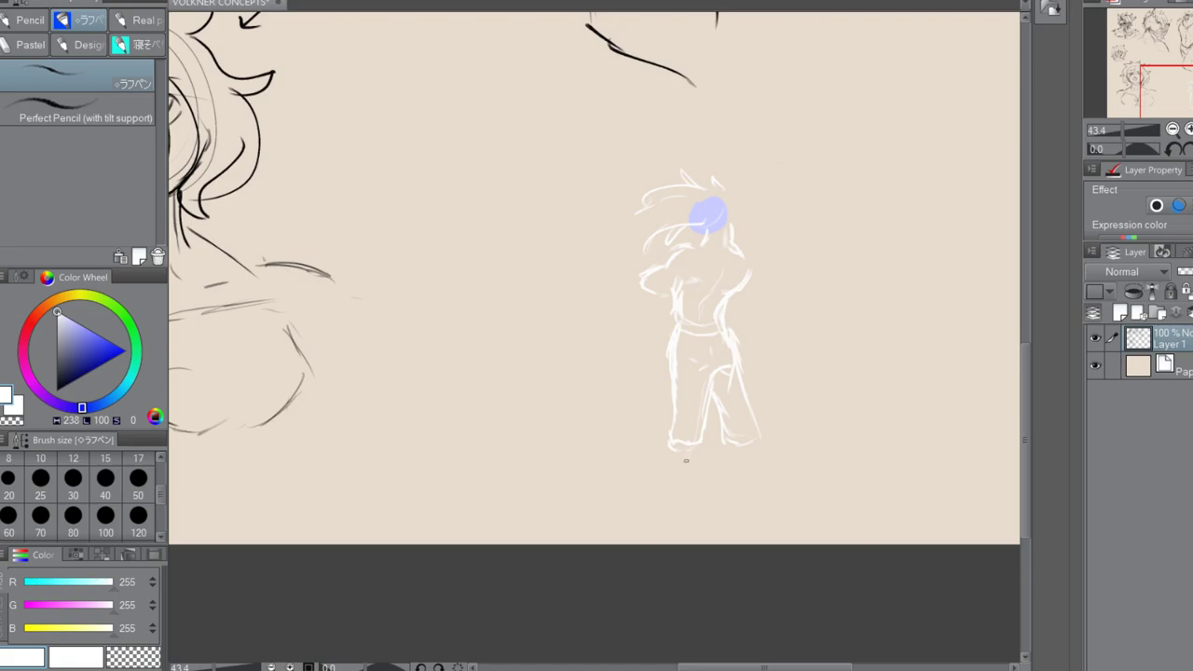
{"action": "mouse_move", "coordinate": [667, 455]}
{"action": "left_mouse_down"}
{"action": "mouse_move", "coordinate": [649, 477]}
{"action": "mouse_move", "coordinate": [677, 477]}
{"action": "mouse_move", "coordinate": [686, 462]}
{"action": "left_mouse_up"}
{"action": "left_click_drag", "start_coordinate": [732, 474], "coordinate": [762, 475]}
Add flowing sash curves behind the right hip and along the leg, and extend the hair with more tufts around the head
{"action": "mouse_move", "coordinate": [725, 328]}
{"action": "left_mouse_down"}
{"action": "mouse_move", "coordinate": [772, 319]}
{"action": "mouse_move", "coordinate": [811, 397]}
{"action": "mouse_move", "coordinate": [787, 432]}
{"action": "left_mouse_up"}
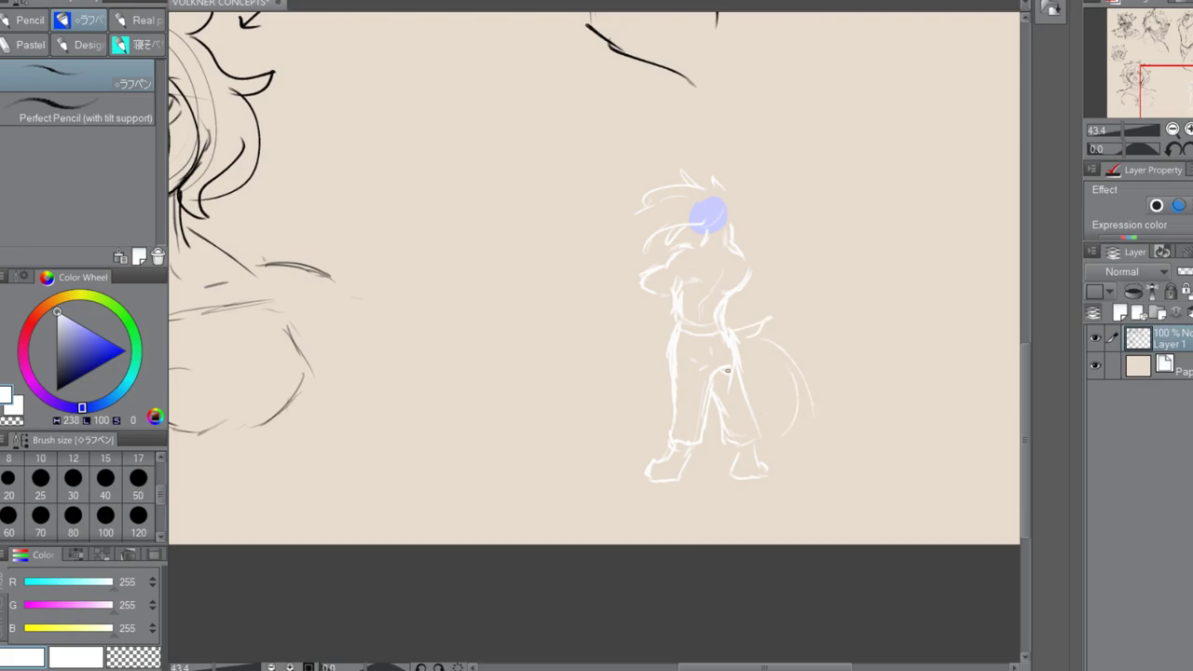
{"action": "left_click_drag", "start_coordinate": [735, 370], "coordinate": [738, 425]}
{"action": "mouse_move", "coordinate": [726, 196]}
{"action": "left_mouse_down"}
{"action": "mouse_move", "coordinate": [732, 179]}
{"action": "mouse_move", "coordinate": [691, 171]}
{"action": "mouse_move", "coordinate": [622, 233]}
{"action": "left_mouse_up"}
{"action": "mouse_move", "coordinate": [649, 233]}
{"action": "left_mouse_down"}
{"action": "mouse_move", "coordinate": [628, 270]}
{"action": "mouse_move", "coordinate": [639, 276]}
{"action": "mouse_move", "coordinate": [748, 205]}
{"action": "mouse_move", "coordinate": [735, 181]}
{"action": "left_mouse_up"}
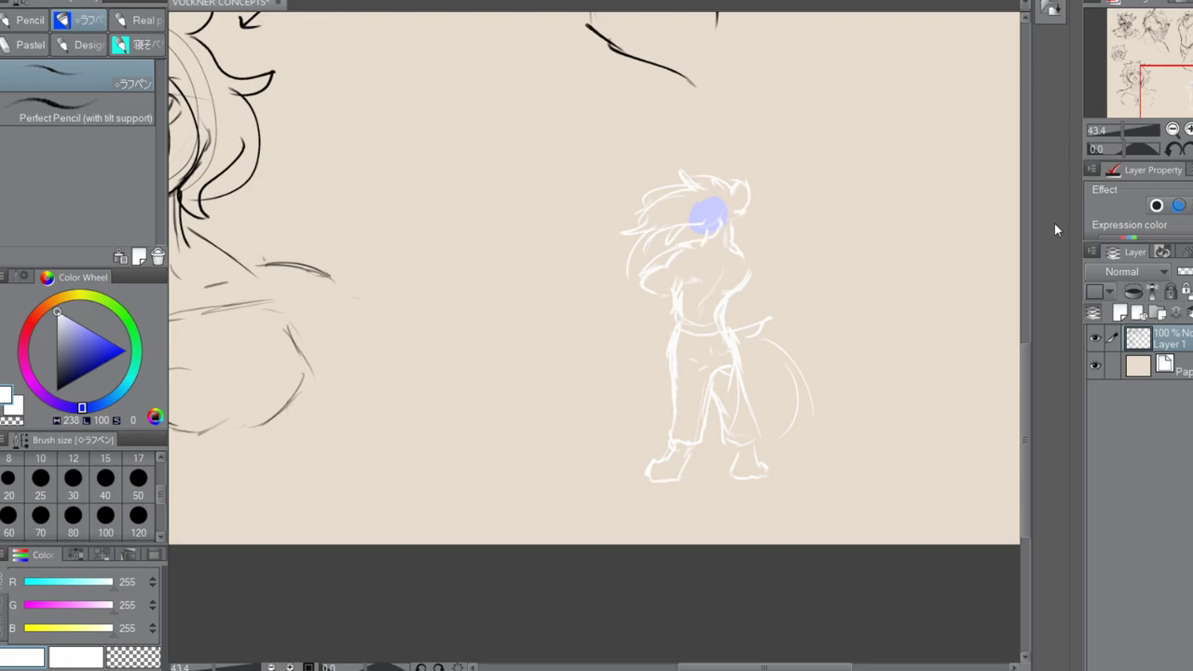
Create three new raster layers between the Paper layer and Layer 1
{"action": "left_click", "coordinate": [1170, 365]}
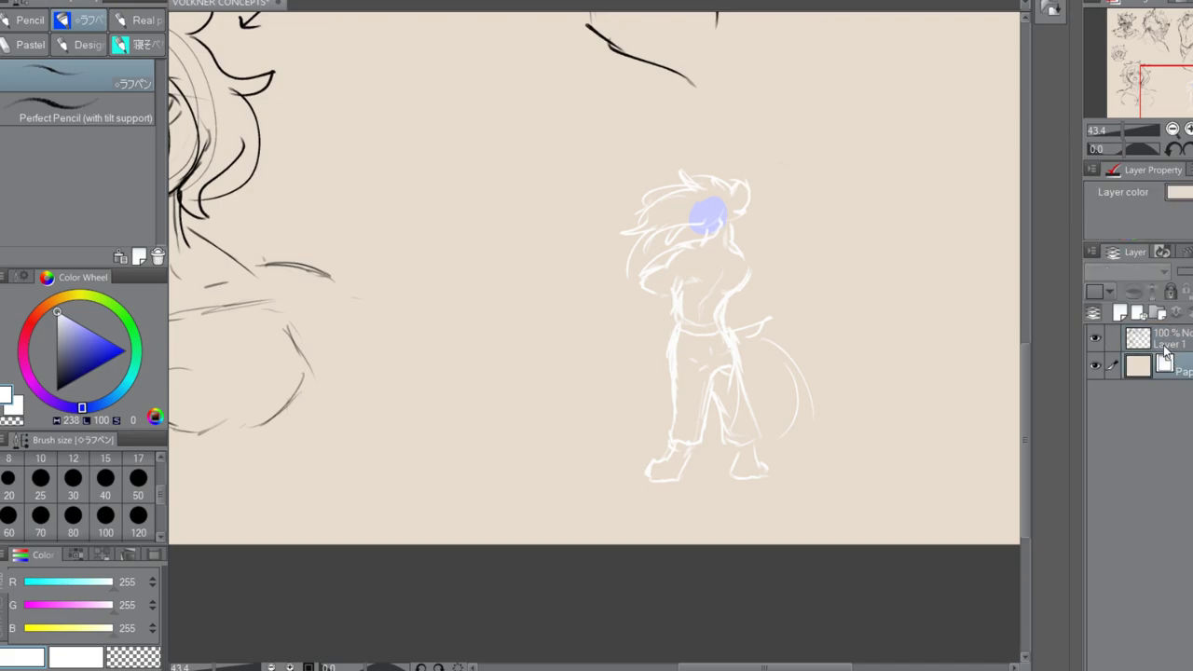
{"action": "left_click", "coordinate": [1120, 313]}
{"action": "left_click", "coordinate": [1120, 313]}
{"action": "left_click", "coordinate": [1120, 313]}
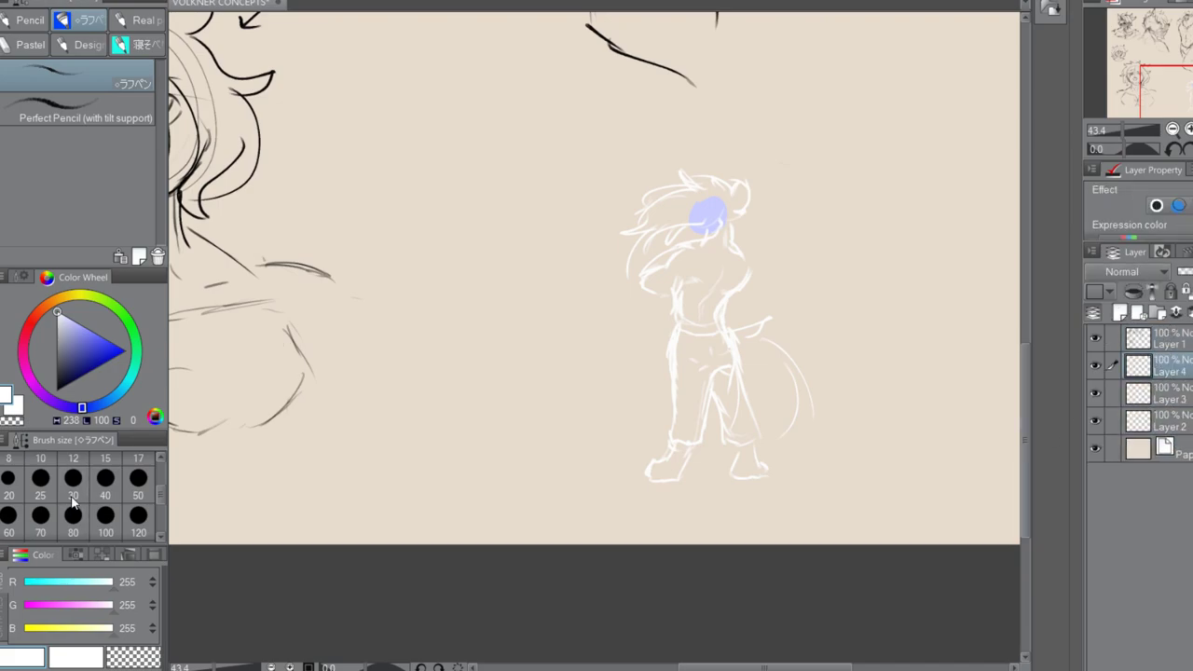
Fill the small figure's hair and bare torso with pale lavender tones on Layer 4, using the sketch brush at size 30
{"action": "left_click", "coordinate": [692, 210], "text": "alt"}
{"action": "left_click", "coordinate": [74, 322]}
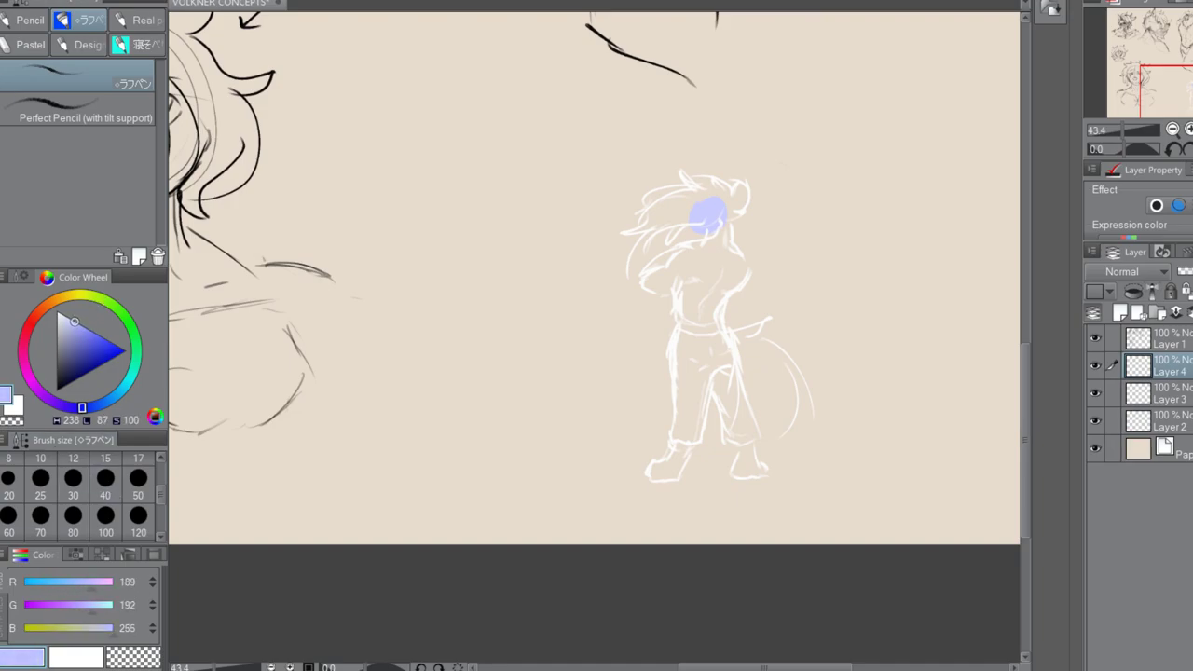
{"action": "key", "text": "b"}
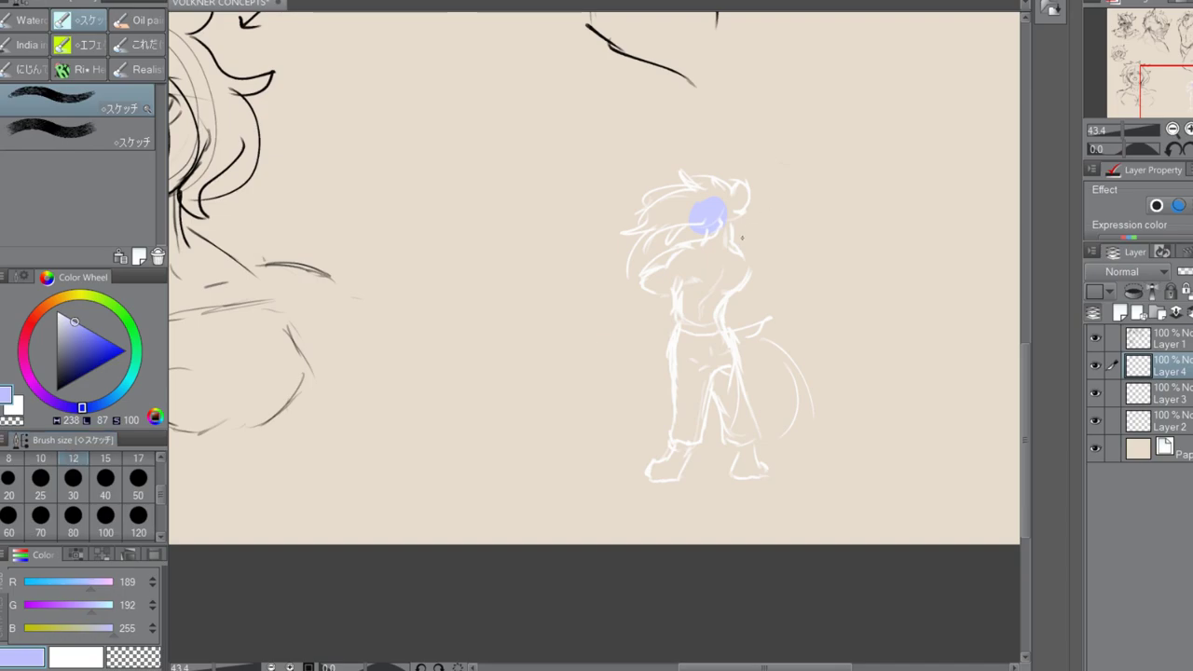
{"action": "left_click", "coordinate": [73, 478]}
{"action": "mouse_move", "coordinate": [641, 250]}
{"action": "left_mouse_down"}
{"action": "mouse_move", "coordinate": [699, 213]}
{"action": "mouse_move", "coordinate": [672, 218]}
{"action": "mouse_move", "coordinate": [714, 215]}
{"action": "mouse_move", "coordinate": [686, 214]}
{"action": "mouse_move", "coordinate": [696, 211]}
{"action": "mouse_move", "coordinate": [635, 262]}
{"action": "left_mouse_up"}
{"action": "left_click", "coordinate": [685, 215], "text": "alt"}
{"action": "mouse_move", "coordinate": [666, 212]}
{"action": "left_mouse_down"}
{"action": "mouse_move", "coordinate": [667, 201]}
{"action": "mouse_move", "coordinate": [649, 207]}
{"action": "mouse_move", "coordinate": [684, 181]}
{"action": "mouse_move", "coordinate": [714, 194]}
{"action": "mouse_move", "coordinate": [719, 181]}
{"action": "mouse_move", "coordinate": [733, 198]}
{"action": "mouse_move", "coordinate": [720, 215]}
{"action": "left_mouse_up"}
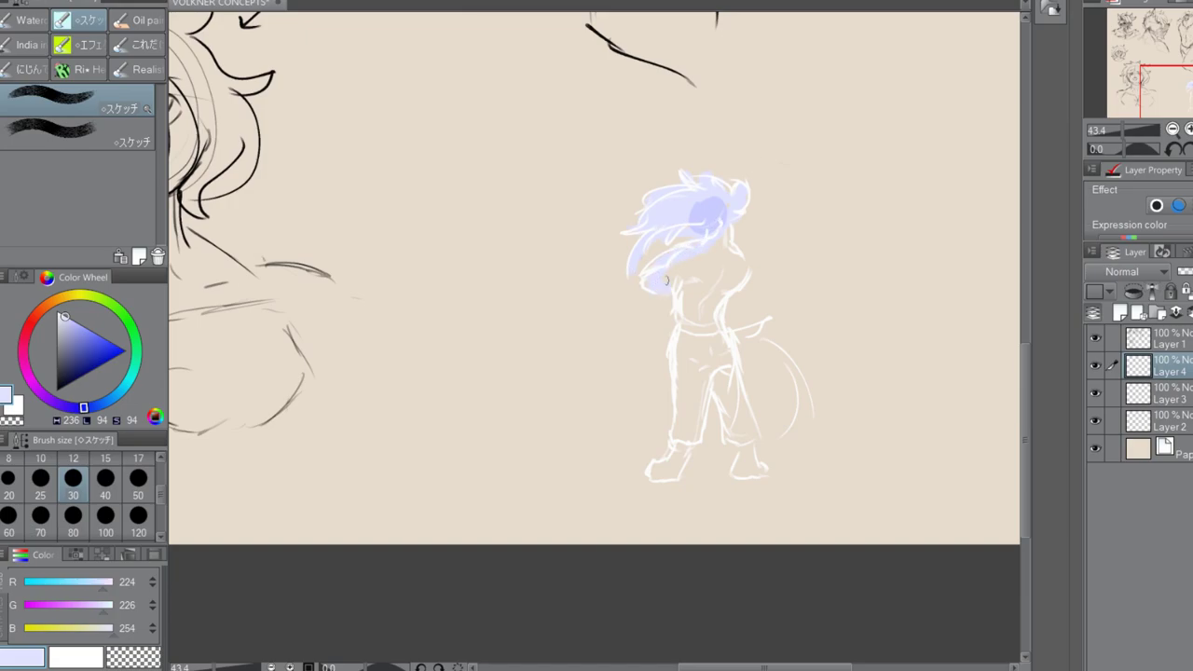
{"action": "mouse_move", "coordinate": [726, 254]}
{"action": "left_mouse_down"}
{"action": "mouse_move", "coordinate": [740, 268]}
{"action": "mouse_move", "coordinate": [722, 315]}
{"action": "mouse_move", "coordinate": [712, 277]}
{"action": "mouse_move", "coordinate": [669, 266]}
{"action": "mouse_move", "coordinate": [697, 235]}
{"action": "left_mouse_up"}
Paint the small figure's waistband pale pink (RGB 255, 209, 233) on Layer 3
{"action": "left_click", "coordinate": [1147, 395]}
{"action": "left_click_drag", "start_coordinate": [31, 375], "coordinate": [23, 352]}
{"action": "left_click_drag", "start_coordinate": [65, 326], "coordinate": [85, 294]}
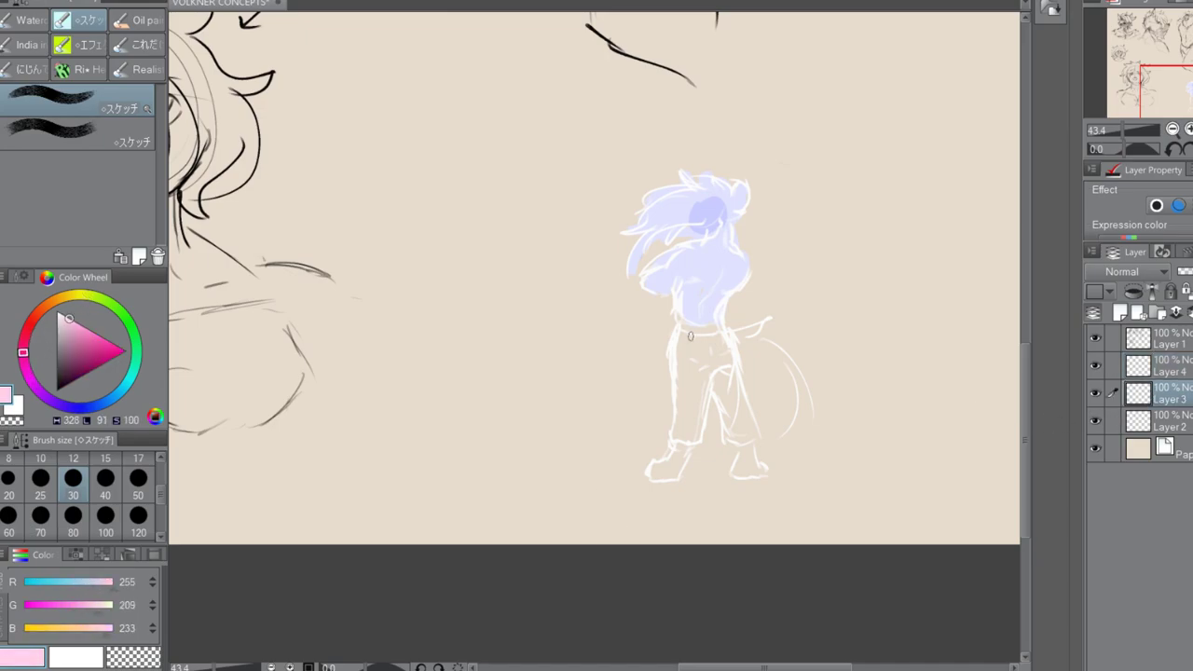
{"action": "left_click_drag", "start_coordinate": [678, 327], "coordinate": [716, 328]}
Fill both trouser legs with medium grey (RGB 160, 160, 160) on Layer 2
{"action": "left_click_drag", "start_coordinate": [68, 322], "coordinate": [57, 341]}
{"action": "left_click", "coordinate": [1156, 422]}
{"action": "mouse_move", "coordinate": [683, 334]}
{"action": "left_mouse_down"}
{"action": "mouse_move", "coordinate": [678, 436]}
{"action": "mouse_move", "coordinate": [690, 434]}
{"action": "mouse_move", "coordinate": [697, 403]}
{"action": "mouse_move", "coordinate": [689, 424]}
{"action": "mouse_move", "coordinate": [687, 379]}
{"action": "mouse_move", "coordinate": [695, 421]}
{"action": "mouse_move", "coordinate": [706, 359]}
{"action": "mouse_move", "coordinate": [693, 384]}
{"action": "mouse_move", "coordinate": [683, 336]}
{"action": "mouse_move", "coordinate": [704, 360]}
{"action": "mouse_move", "coordinate": [723, 351]}
{"action": "mouse_move", "coordinate": [718, 375]}
{"action": "mouse_move", "coordinate": [745, 448]}
{"action": "mouse_move", "coordinate": [727, 402]}
{"action": "mouse_move", "coordinate": [729, 434]}
{"action": "mouse_move", "coordinate": [744, 438]}
{"action": "mouse_move", "coordinate": [748, 420]}
{"action": "mouse_move", "coordinate": [732, 392]}
{"action": "mouse_move", "coordinate": [744, 419]}
{"action": "left_mouse_up"}
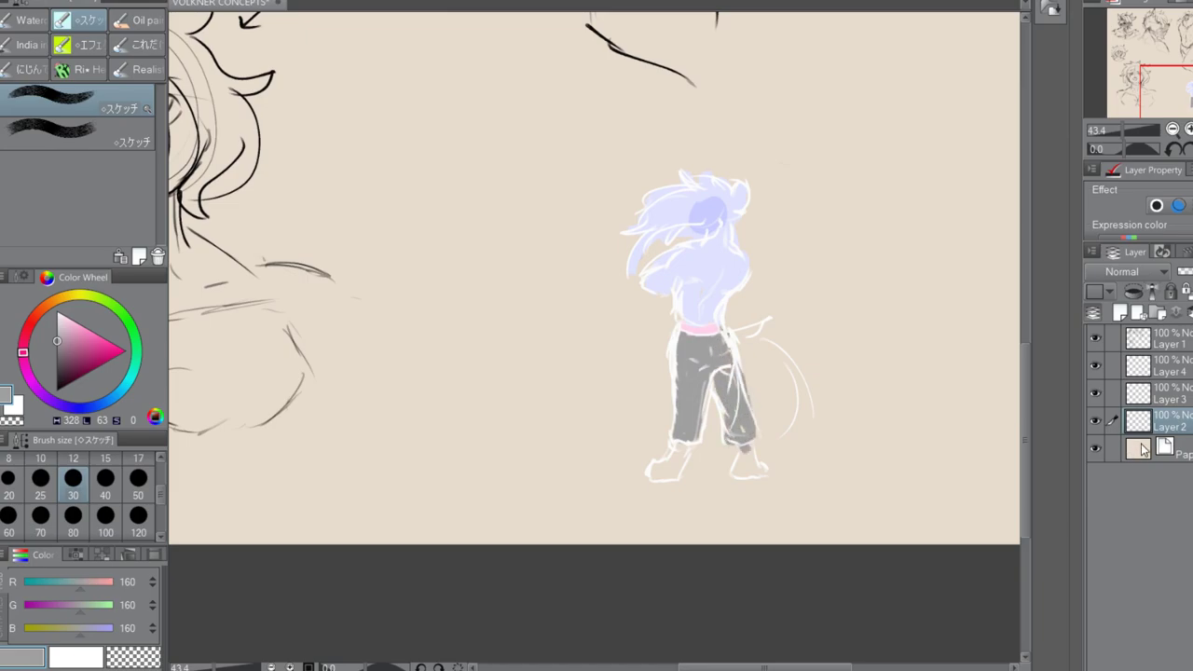
{"action": "mouse_move", "coordinate": [755, 357]}
{"action": "left_mouse_down"}
{"action": "mouse_move", "coordinate": [774, 444]}
{"action": "mouse_move", "coordinate": [751, 463]}
{"action": "mouse_move", "coordinate": [765, 447]}
{"action": "mouse_move", "coordinate": [742, 430]}
{"action": "mouse_move", "coordinate": [751, 434]}
{"action": "left_mouse_up"}
Paint pale pink (RGB 255, 210, 234) side stripes, hems and cross bands on the trousers on Layer 3 at brush size 12
{"action": "left_click", "coordinate": [710, 343], "text": "alt"}
{"action": "left_click", "coordinate": [1164, 395]}
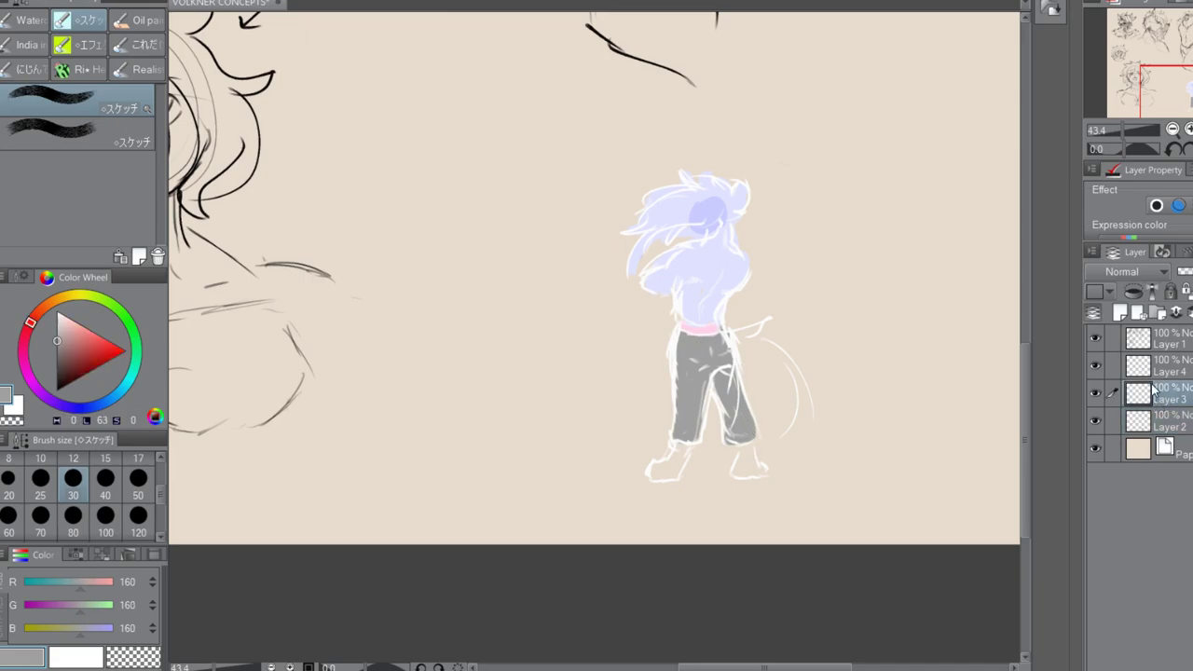
{"action": "left_click", "coordinate": [701, 327], "text": "alt"}
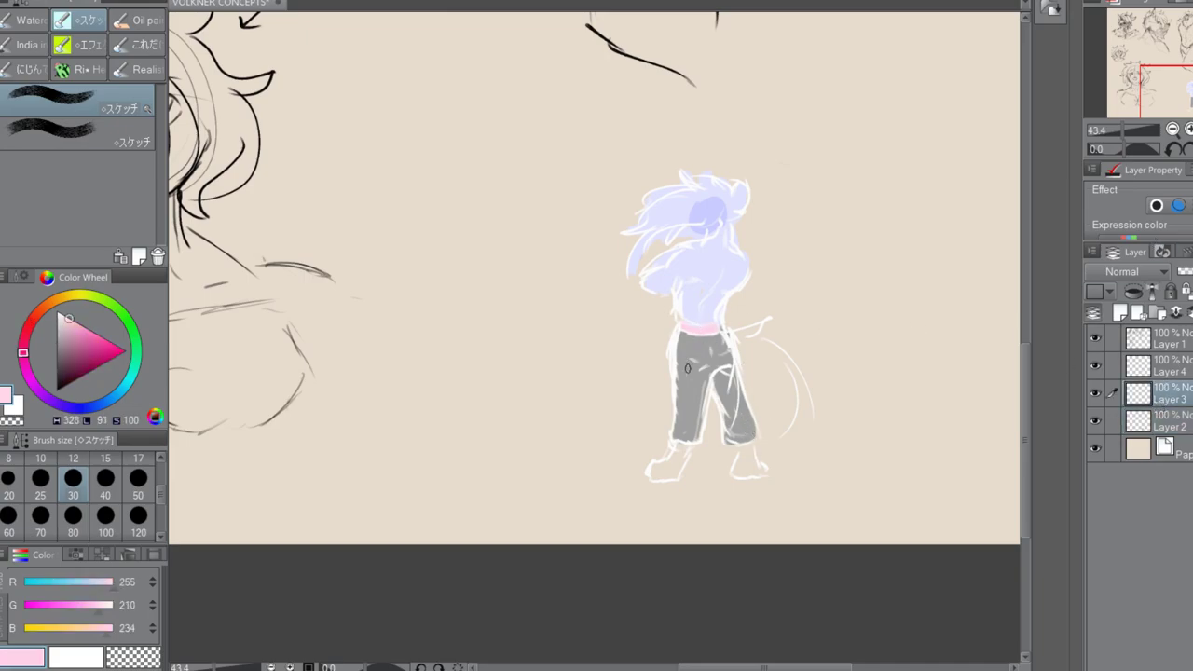
{"action": "left_click", "coordinate": [12, 478]}
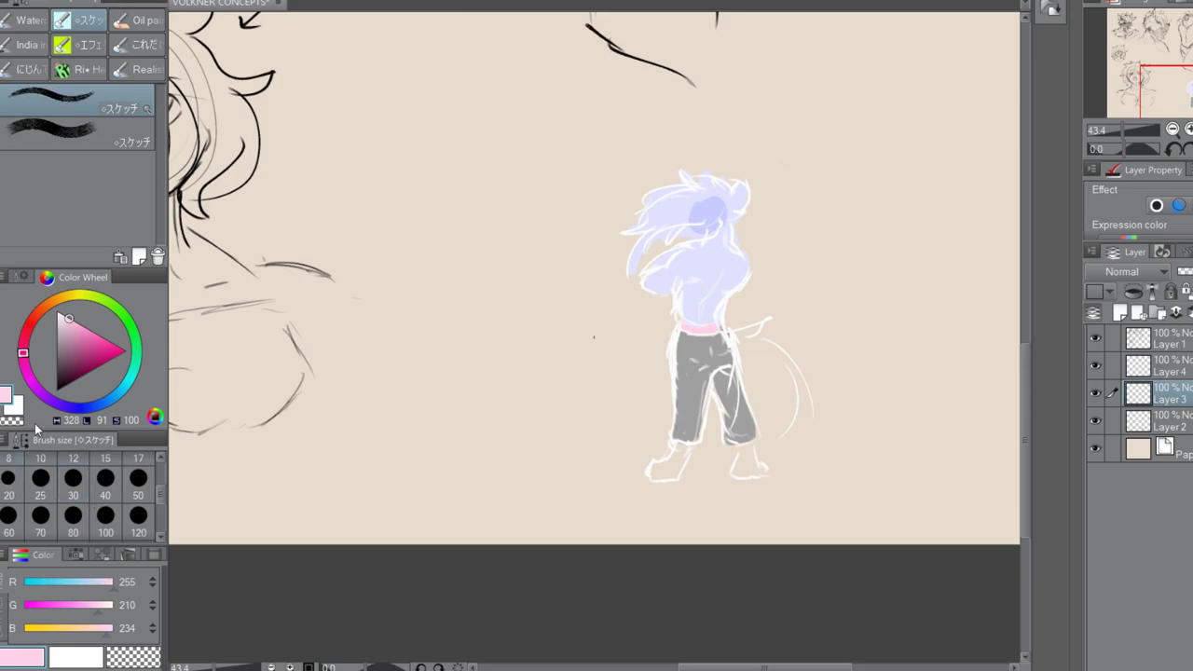
{"action": "left_click", "coordinate": [75, 459]}
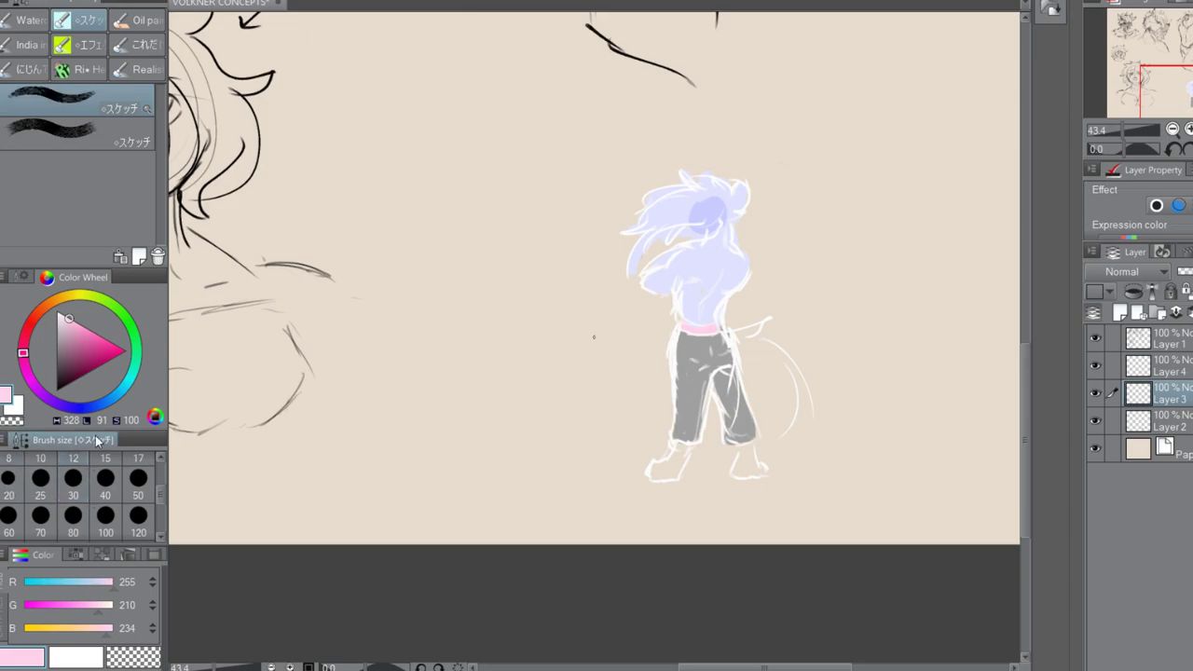
{"action": "mouse_move", "coordinate": [682, 333]}
{"action": "left_mouse_down"}
{"action": "mouse_move", "coordinate": [674, 436]}
{"action": "mouse_move", "coordinate": [698, 433]}
{"action": "left_mouse_up"}
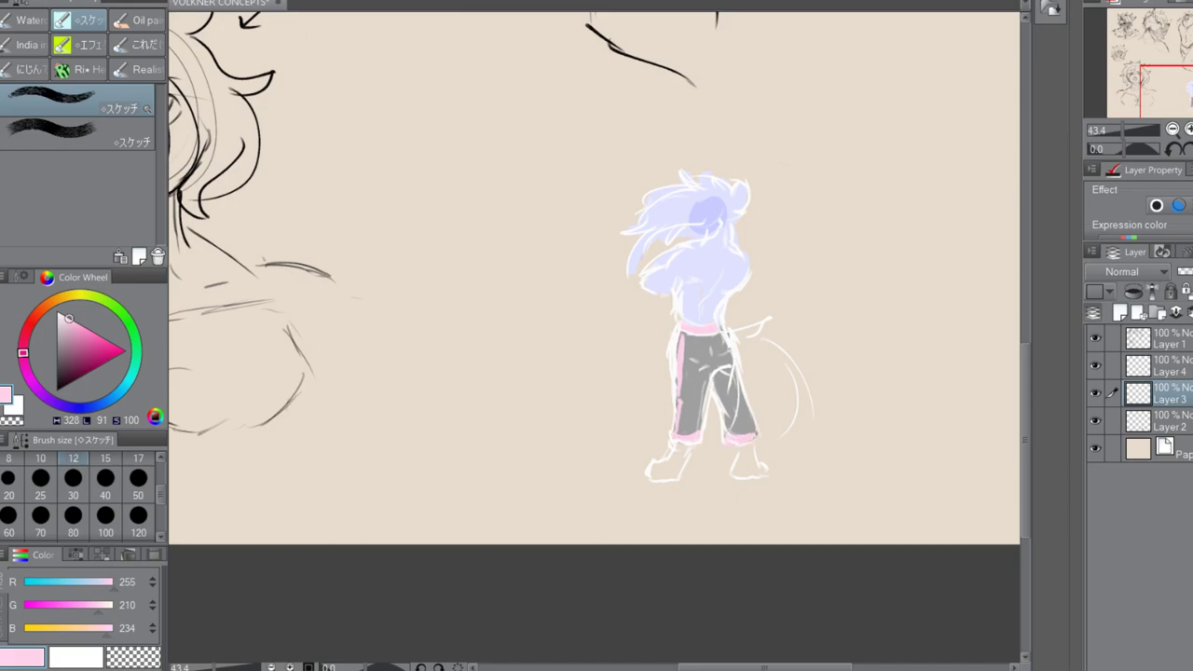
{"action": "left_click_drag", "start_coordinate": [729, 347], "coordinate": [749, 415]}
{"action": "left_click_drag", "start_coordinate": [681, 394], "coordinate": [697, 398]}
{"action": "left_click_drag", "start_coordinate": [681, 333], "coordinate": [677, 363]}
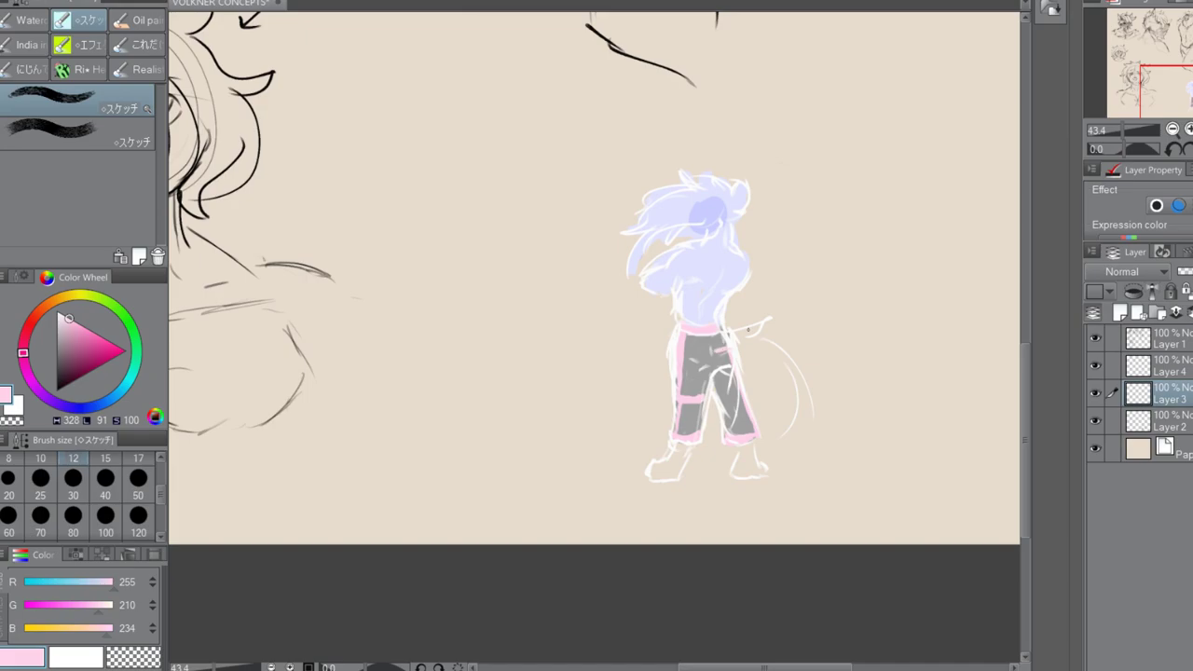
Brush lighter grey (RGB 177, 177, 177) over both trouser legs on Layer 2 at brush size 40
{"action": "left_click", "coordinate": [1159, 425]}
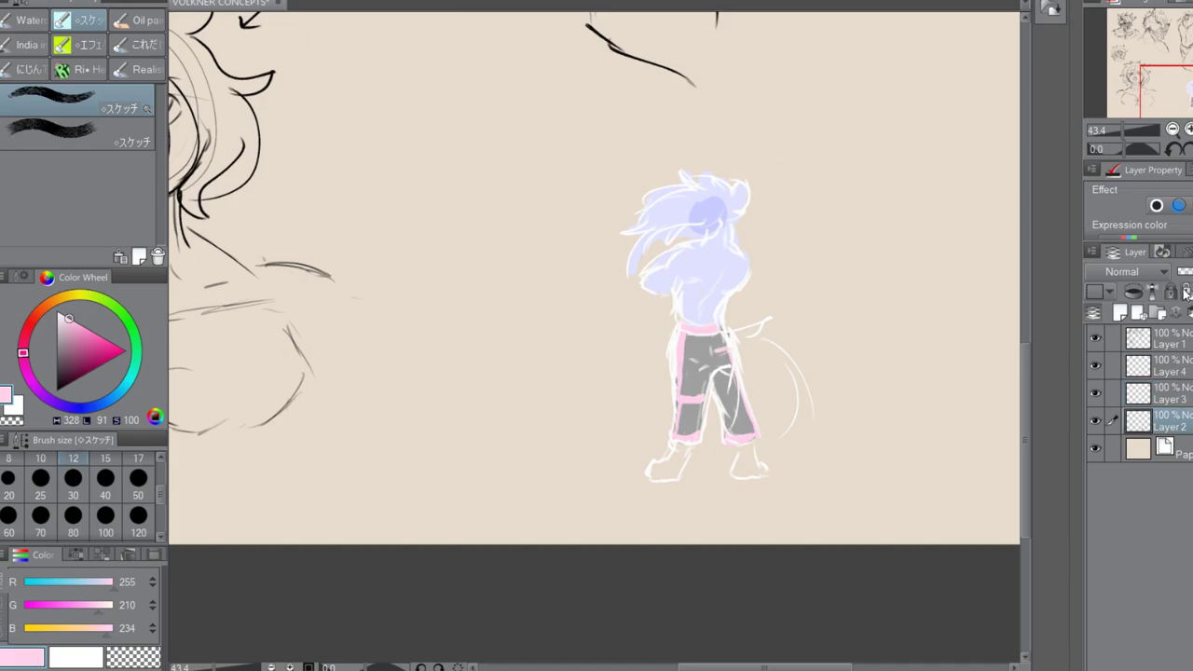
{"action": "mouse_move", "coordinate": [68, 318]}
{"action": "left_mouse_down"}
{"action": "mouse_move", "coordinate": [56, 348]}
{"action": "mouse_move", "coordinate": [57, 335]}
{"action": "left_mouse_up"}
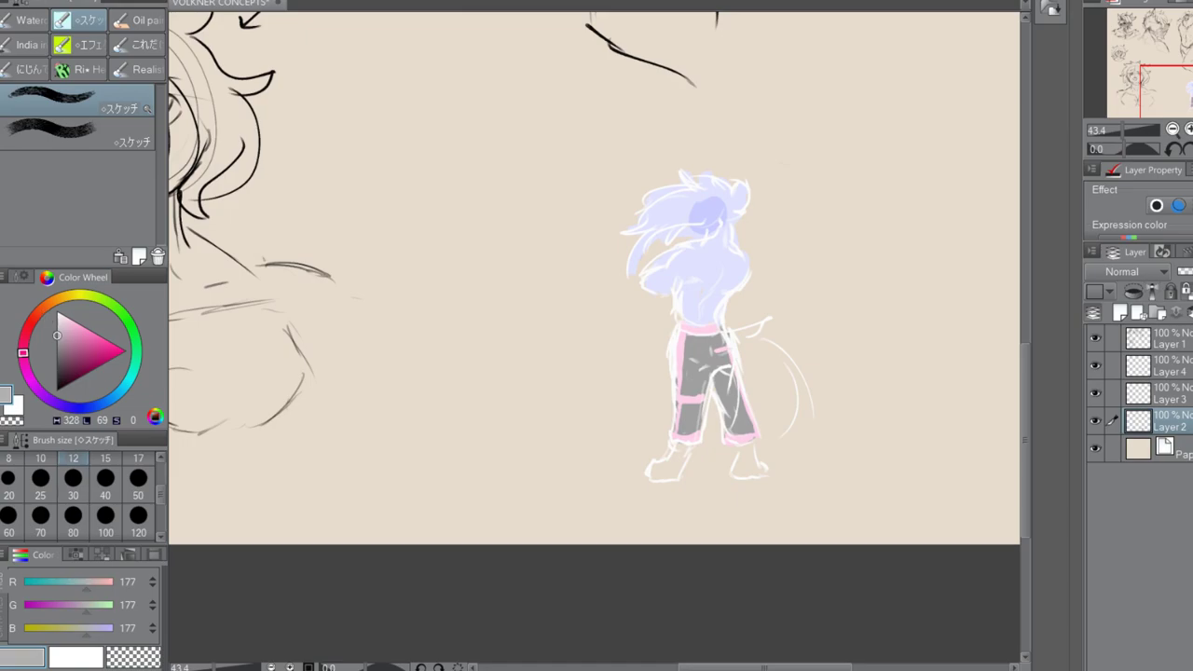
{"action": "left_click", "coordinate": [105, 482]}
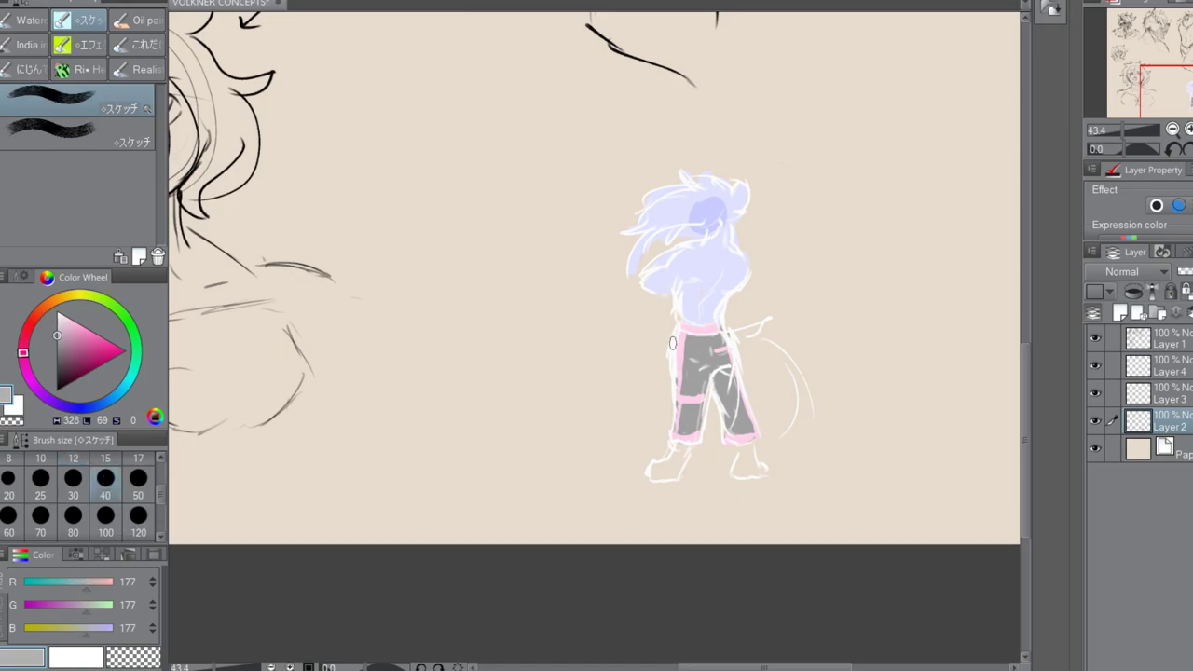
{"action": "mouse_move", "coordinate": [693, 345]}
{"action": "left_mouse_down"}
{"action": "mouse_move", "coordinate": [677, 421]}
{"action": "mouse_move", "coordinate": [714, 339]}
{"action": "mouse_move", "coordinate": [718, 438]}
{"action": "mouse_move", "coordinate": [733, 398]}
{"action": "mouse_move", "coordinate": [751, 432]}
{"action": "left_mouse_up"}
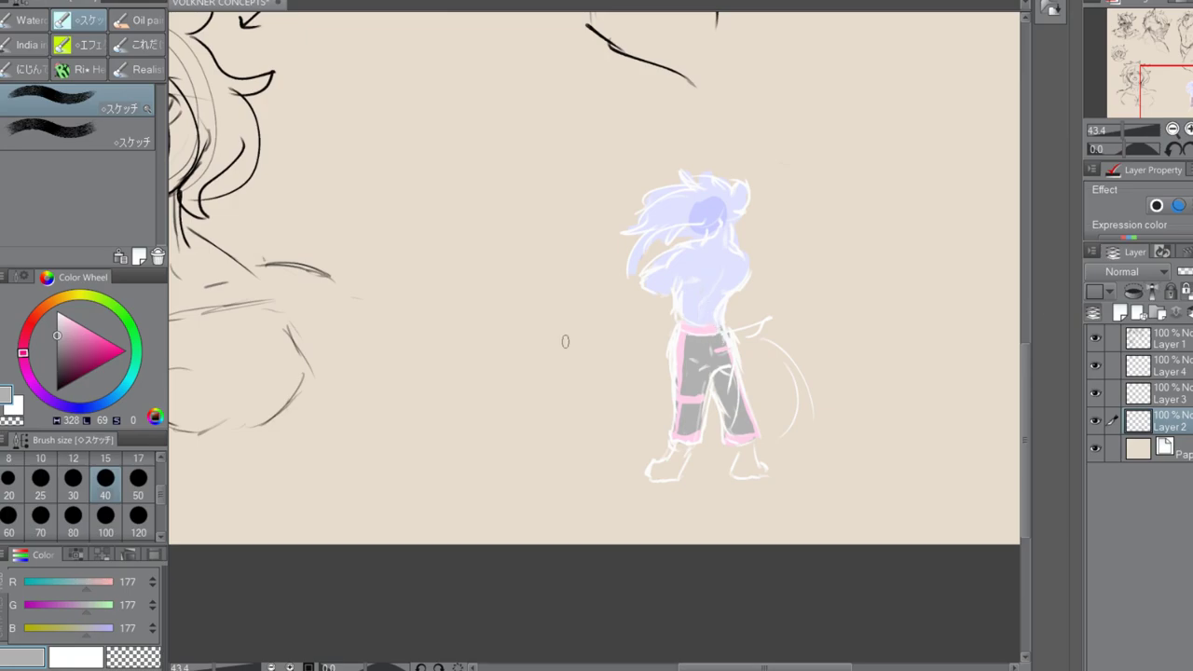
Shade the trousers' crotch folds and inner legs in mauve-grey (RGB 155, 144, 150) on Layer 2, using the やわらかGペン at size 25
{"action": "left_click_drag", "start_coordinate": [59, 333], "coordinate": [63, 341]}
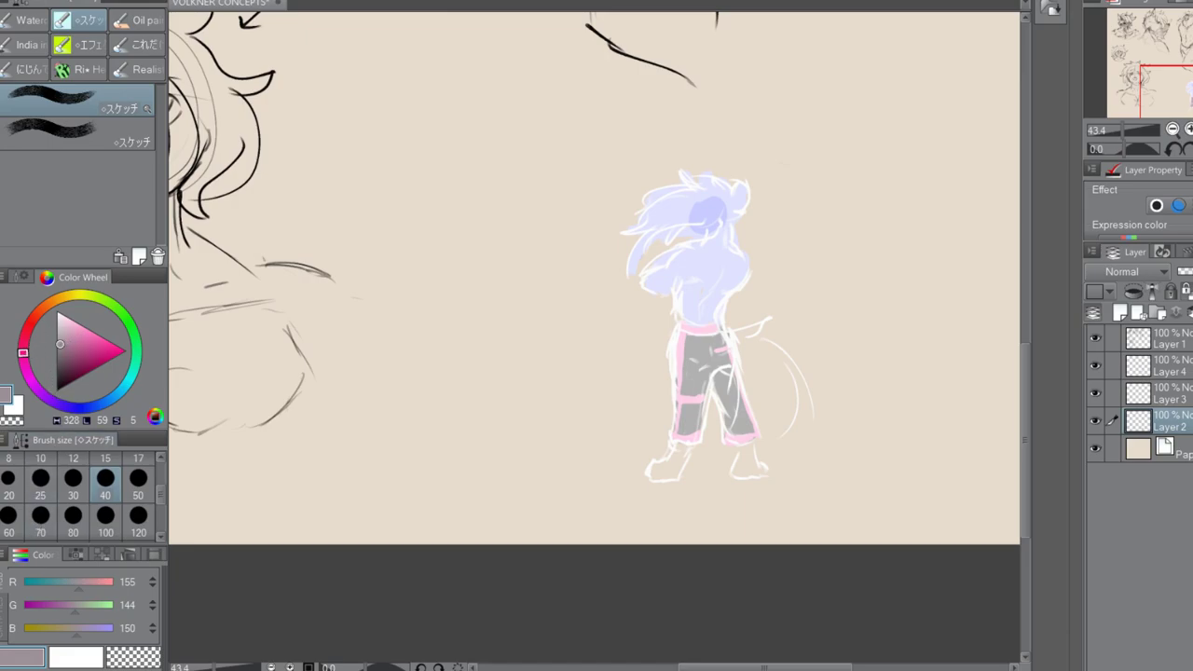
{"action": "key", "text": "p"}
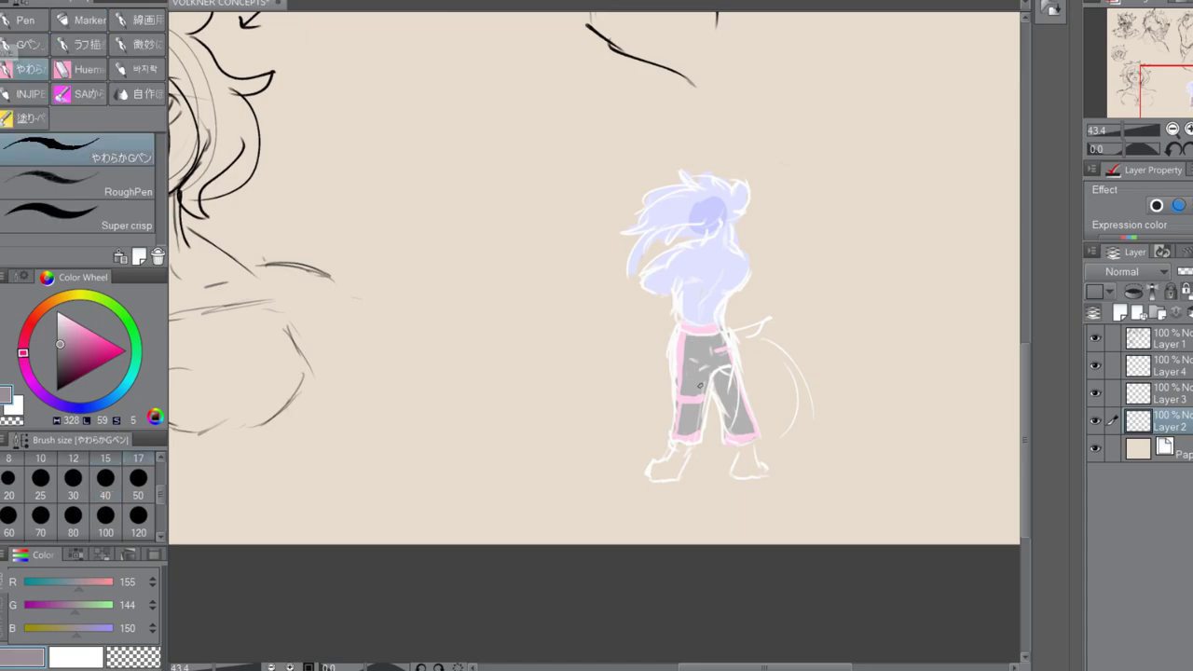
{"action": "left_click_drag", "start_coordinate": [706, 370], "coordinate": [699, 424]}
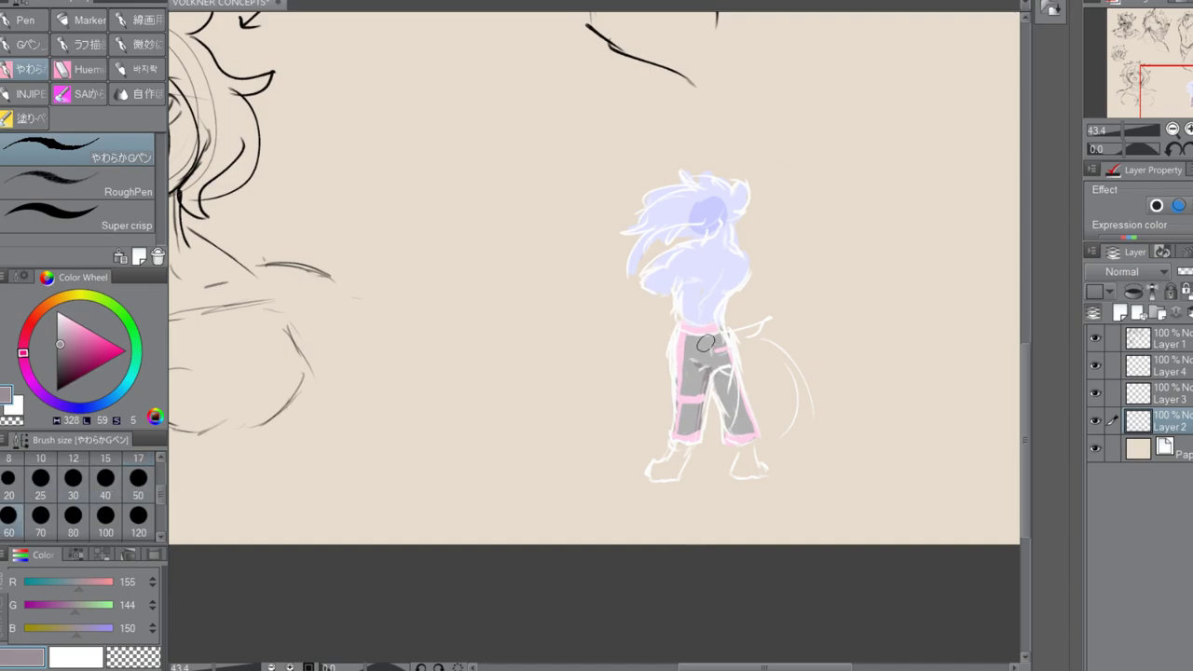
{"action": "left_click", "coordinate": [40, 479]}
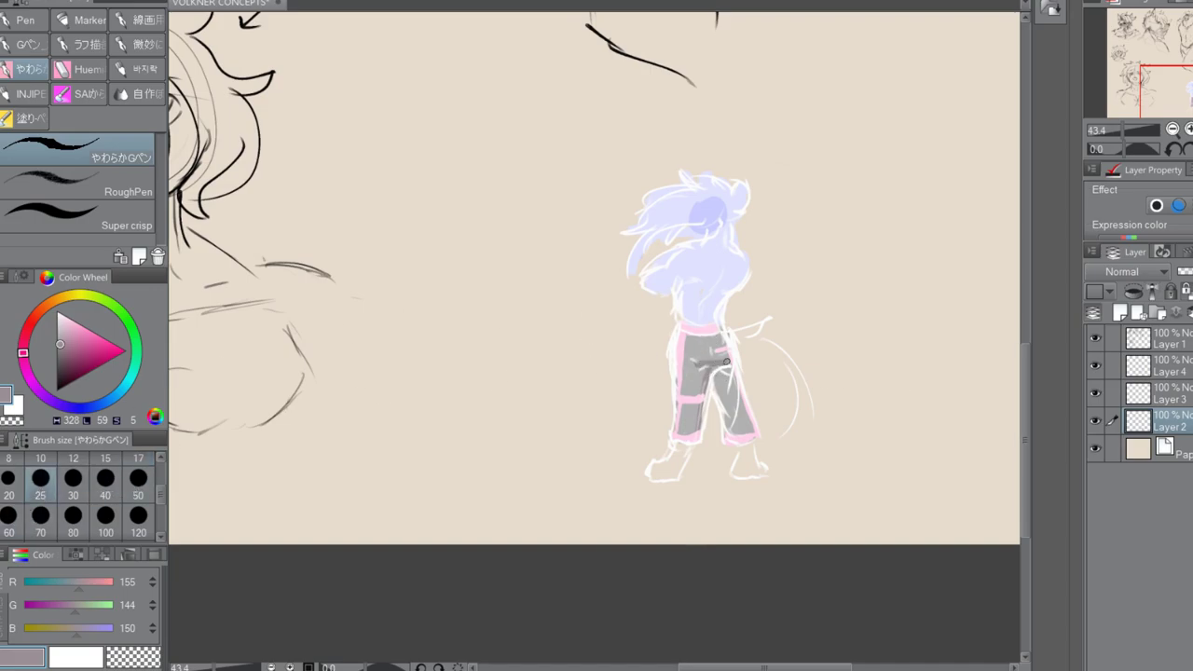
{"action": "left_click_drag", "start_coordinate": [720, 370], "coordinate": [728, 432]}
{"action": "left_click_drag", "start_coordinate": [700, 367], "coordinate": [694, 438]}
{"action": "left_click_drag", "start_coordinate": [702, 357], "coordinate": [692, 424]}
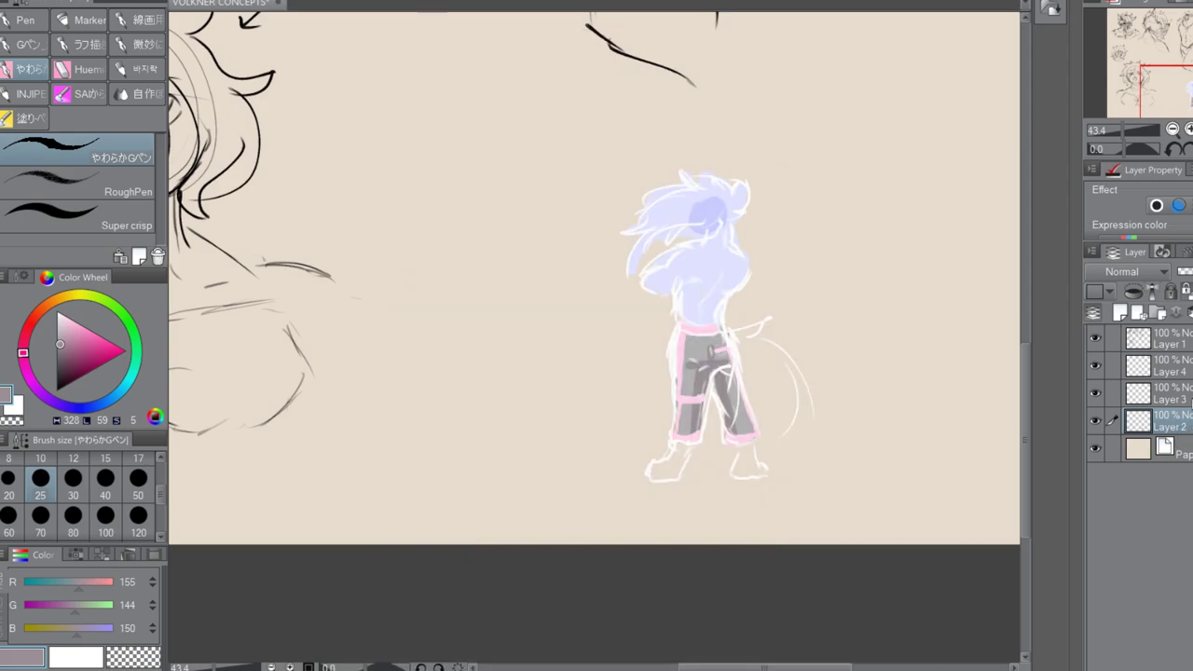
Fill the figure's large tail and both feet with pale lavender (RGB 224, 226, 254) on Layer 4, using the sketch brush at size 30
{"action": "left_click", "coordinate": [1190, 368]}
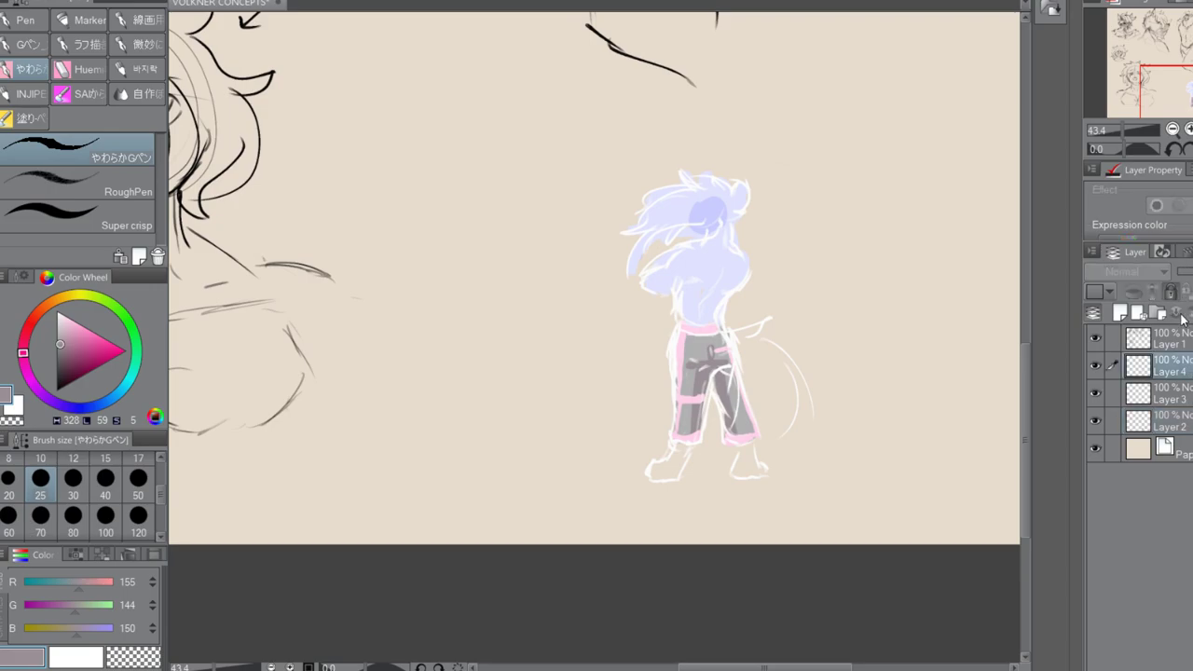
{"action": "left_click", "coordinate": [1173, 296]}
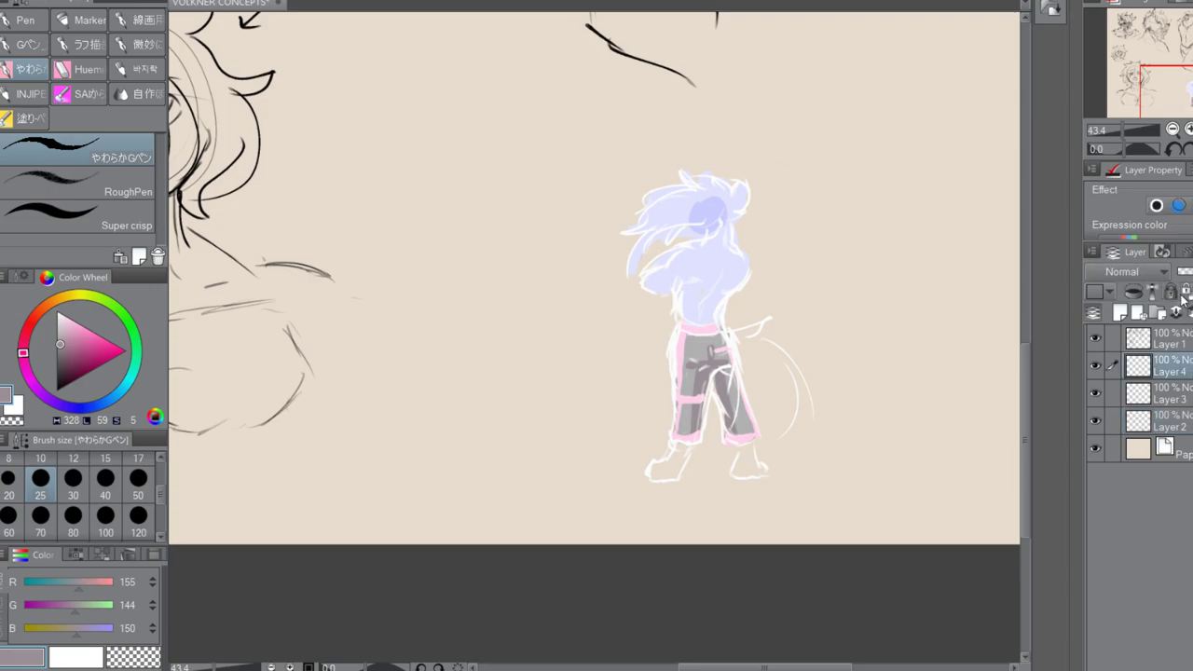
{"action": "left_click", "coordinate": [705, 271], "text": "alt"}
{"action": "left_click", "coordinate": [1, 215]}
{"action": "left_click", "coordinate": [77, 459]}
{"action": "left_click", "coordinate": [88, 477]}
{"action": "left_click", "coordinate": [107, 458]}
{"action": "left_click", "coordinate": [137, 462]}
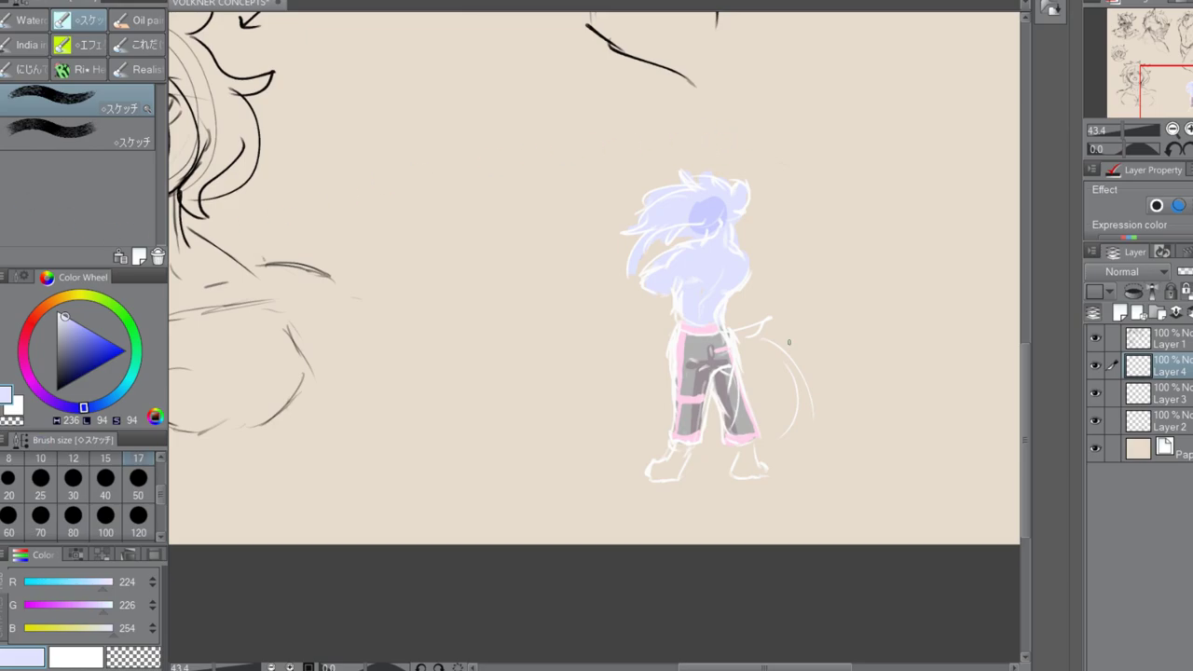
{"action": "left_click", "coordinate": [72, 489]}
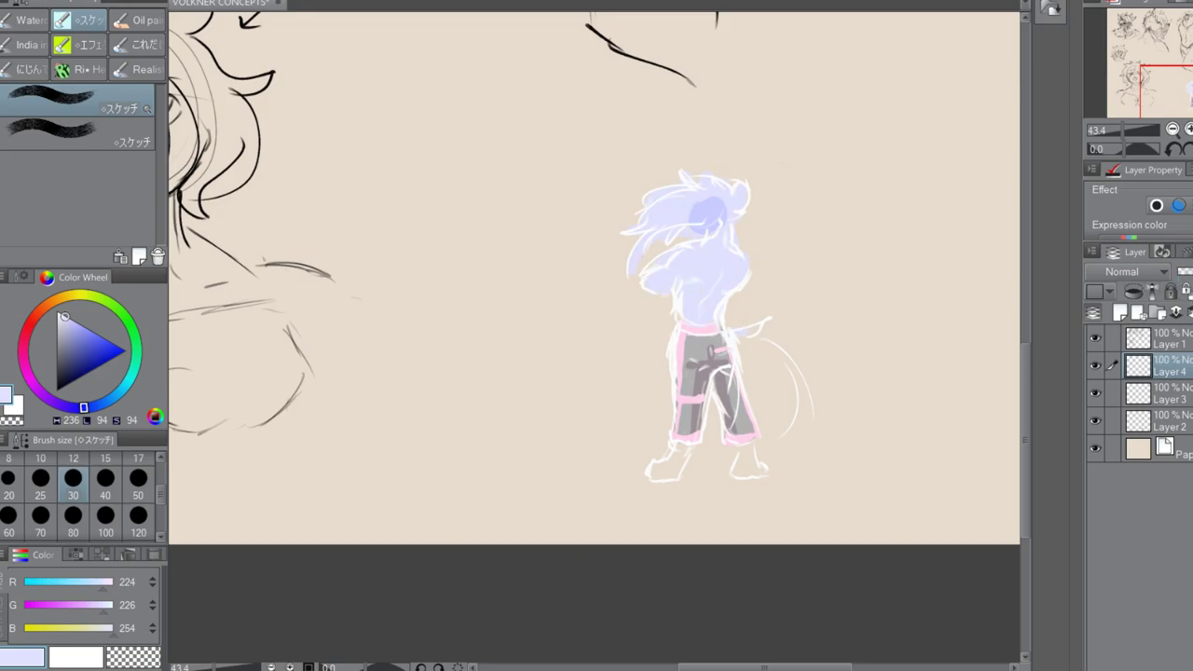
{"action": "mouse_move", "coordinate": [742, 337]}
{"action": "left_mouse_down"}
{"action": "mouse_move", "coordinate": [775, 326]}
{"action": "mouse_move", "coordinate": [751, 342]}
{"action": "mouse_move", "coordinate": [771, 353]}
{"action": "mouse_move", "coordinate": [787, 419]}
{"action": "mouse_move", "coordinate": [778, 357]}
{"action": "mouse_move", "coordinate": [755, 446]}
{"action": "mouse_move", "coordinate": [774, 417]}
{"action": "mouse_move", "coordinate": [740, 345]}
{"action": "mouse_move", "coordinate": [776, 447]}
{"action": "mouse_move", "coordinate": [774, 433]}
{"action": "mouse_move", "coordinate": [761, 445]}
{"action": "mouse_move", "coordinate": [764, 404]}
{"action": "mouse_move", "coordinate": [767, 437]}
{"action": "mouse_move", "coordinate": [727, 444]}
{"action": "mouse_move", "coordinate": [741, 470]}
{"action": "left_mouse_up"}
{"action": "mouse_move", "coordinate": [682, 448]}
{"action": "left_mouse_down"}
{"action": "mouse_move", "coordinate": [653, 475]}
{"action": "mouse_move", "coordinate": [773, 368]}
{"action": "mouse_move", "coordinate": [702, 421]}
{"action": "mouse_move", "coordinate": [720, 420]}
{"action": "mouse_move", "coordinate": [705, 430]}
{"action": "mouse_move", "coordinate": [721, 443]}
{"action": "mouse_move", "coordinate": [756, 401]}
{"action": "mouse_move", "coordinate": [737, 431]}
{"action": "mouse_move", "coordinate": [704, 446]}
{"action": "mouse_move", "coordinate": [755, 445]}
{"action": "left_mouse_up"}
{"action": "mouse_move", "coordinate": [665, 433]}
{"action": "left_mouse_down"}
{"action": "mouse_move", "coordinate": [612, 434]}
{"action": "mouse_move", "coordinate": [639, 433]}
{"action": "mouse_move", "coordinate": [610, 446]}
{"action": "mouse_move", "coordinate": [661, 441]}
{"action": "mouse_move", "coordinate": [588, 458]}
{"action": "mouse_move", "coordinate": [602, 450]}
{"action": "left_mouse_up"}
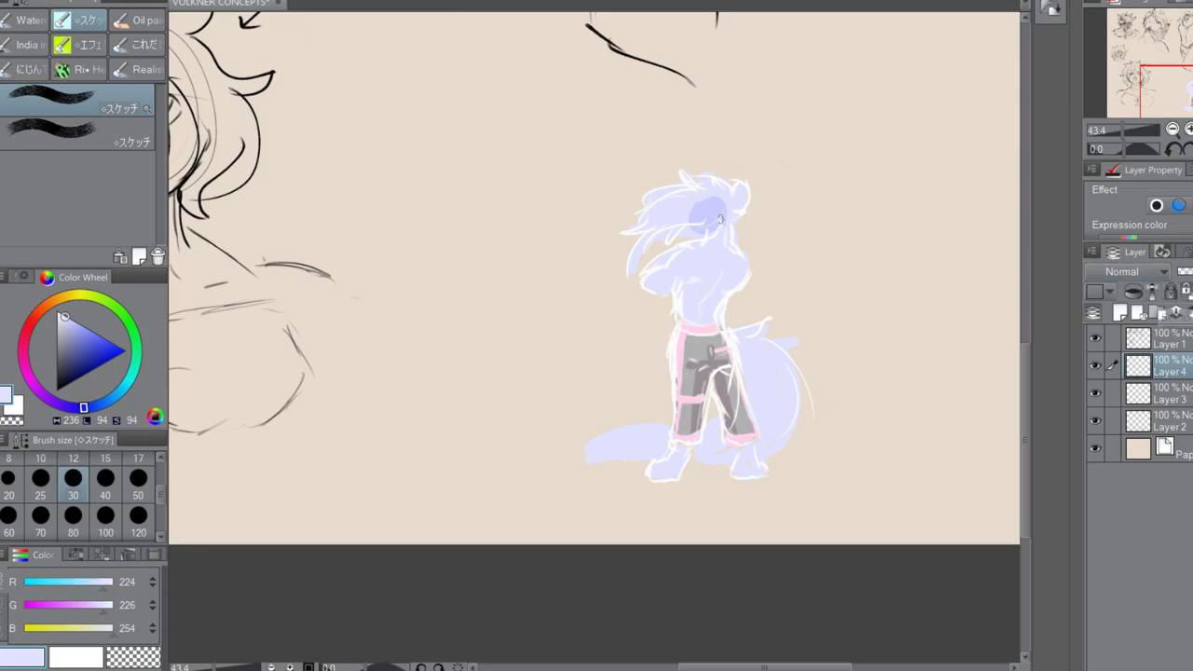
Remove the darker circle from the head and add white jaw, neck and hair lines with the rough pencil on Layer 1
{"action": "left_click", "coordinate": [1170, 338]}
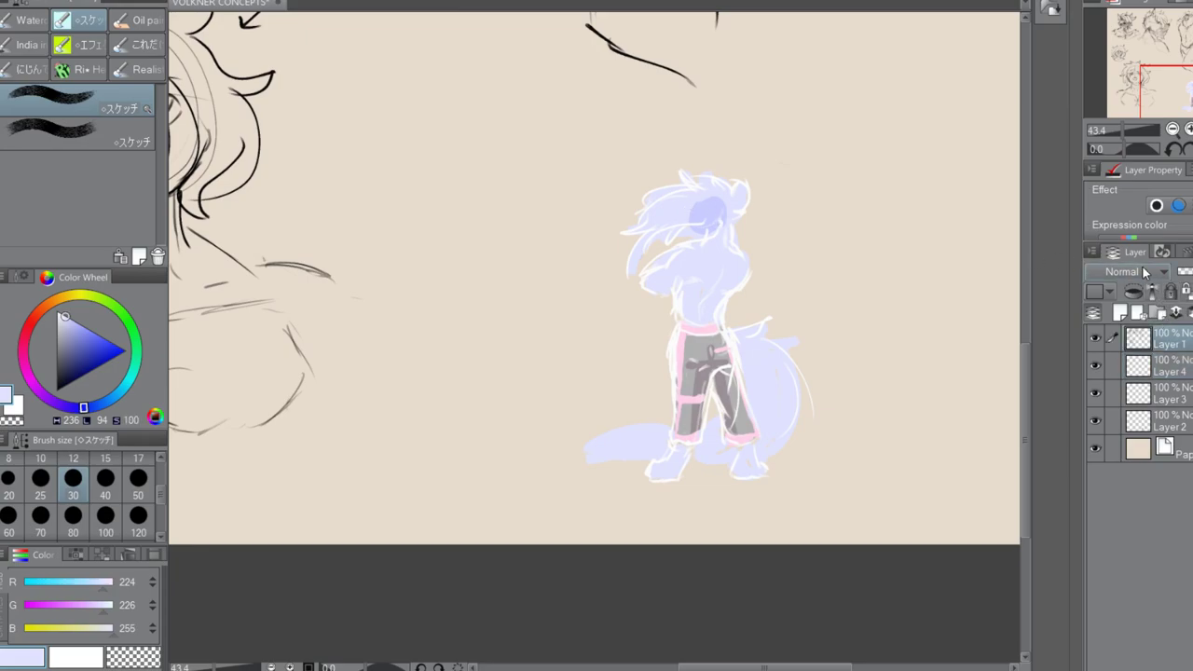
{"action": "mouse_move", "coordinate": [705, 225]}
{"action": "left_mouse_down"}
{"action": "mouse_move", "coordinate": [711, 206]}
{"action": "mouse_move", "coordinate": [694, 222]}
{"action": "mouse_move", "coordinate": [715, 214]}
{"action": "mouse_move", "coordinate": [714, 203]}
{"action": "mouse_move", "coordinate": [698, 218]}
{"action": "mouse_move", "coordinate": [706, 193]}
{"action": "left_mouse_up"}
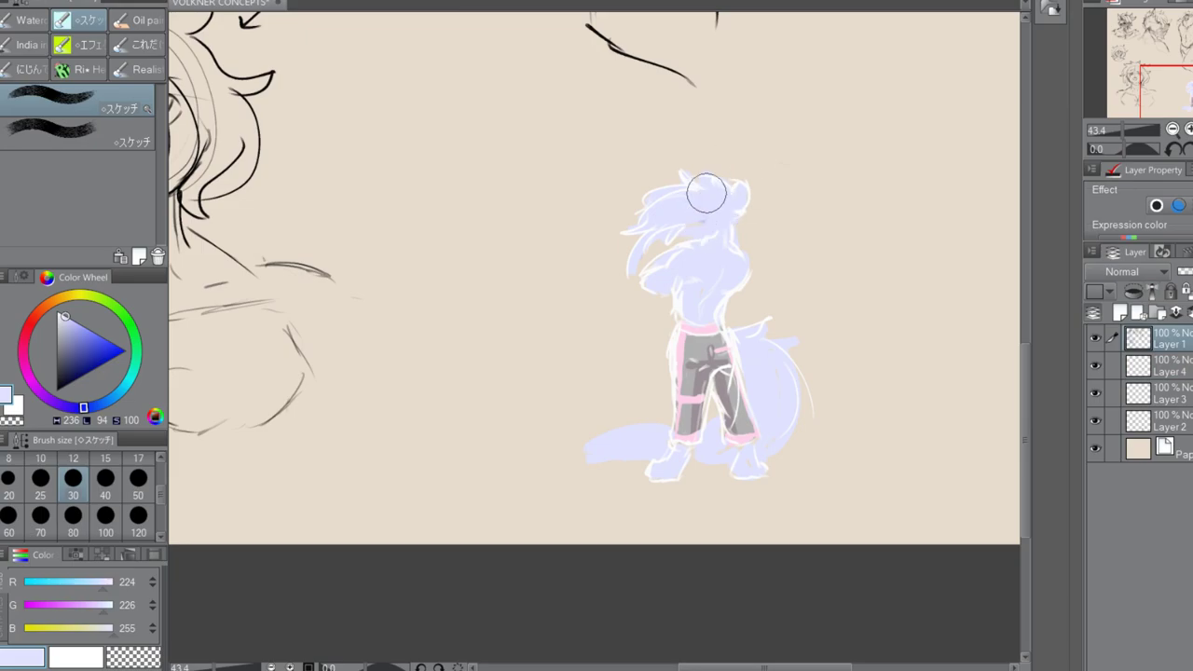
{"action": "left_click", "coordinate": [57, 312]}
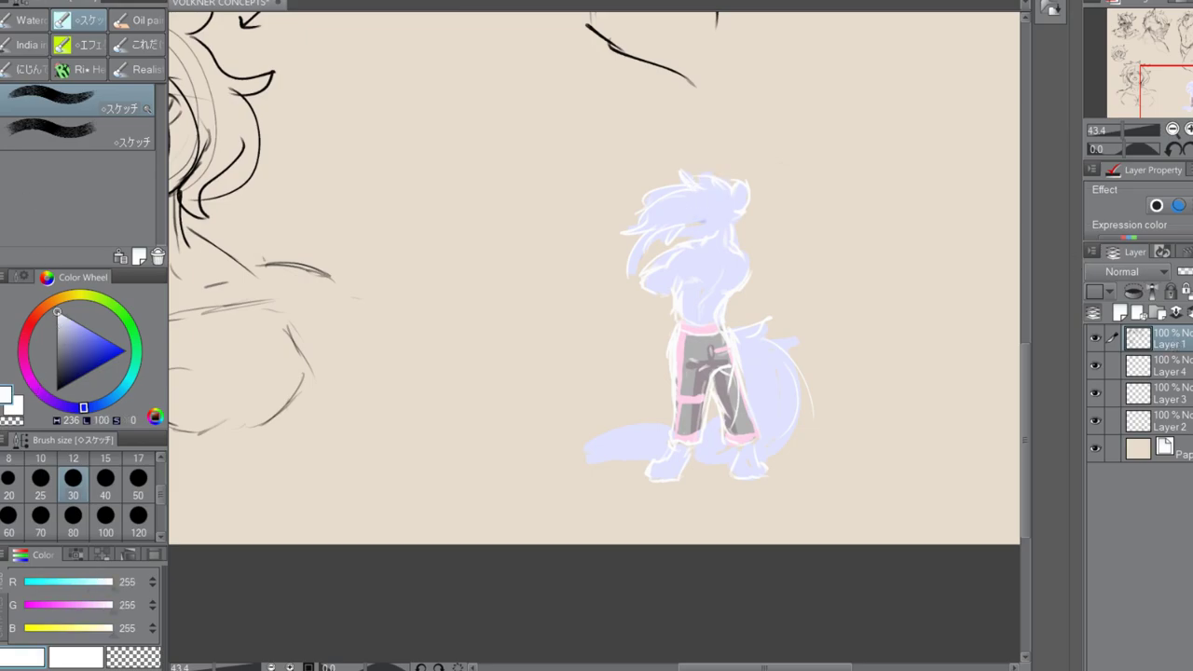
{"action": "key", "text": "p"}
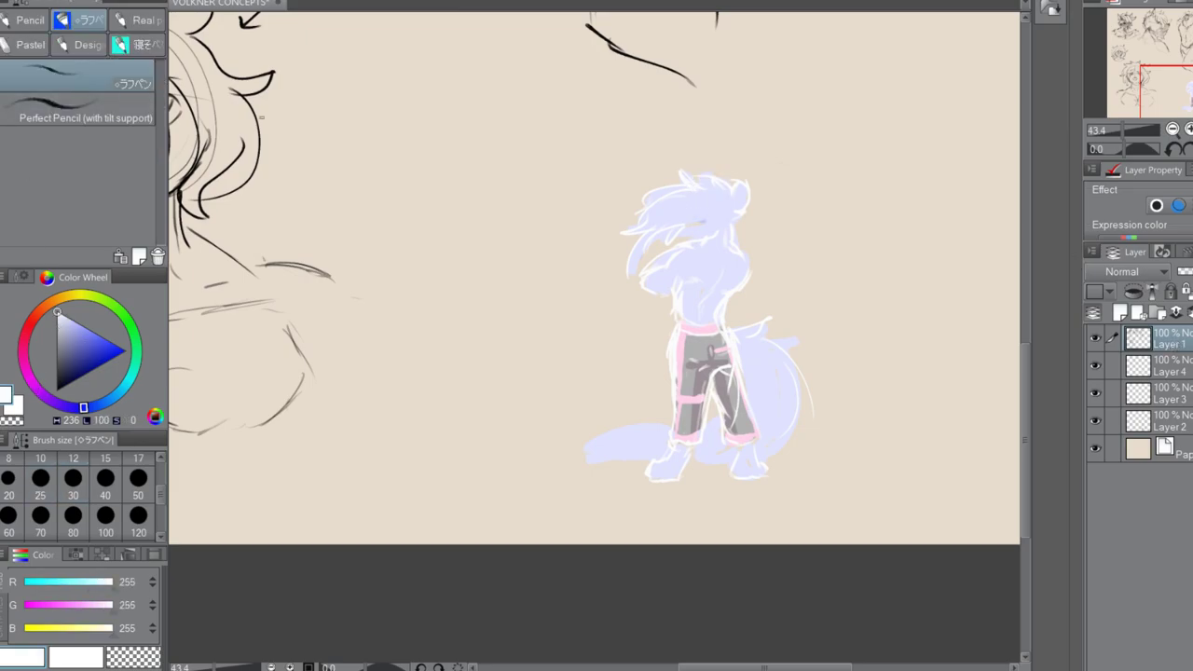
{"action": "key", "text": "slash"}
{"action": "left_click_drag", "start_coordinate": [721, 241], "coordinate": [769, 233]}
{"action": "key", "text": "p"}
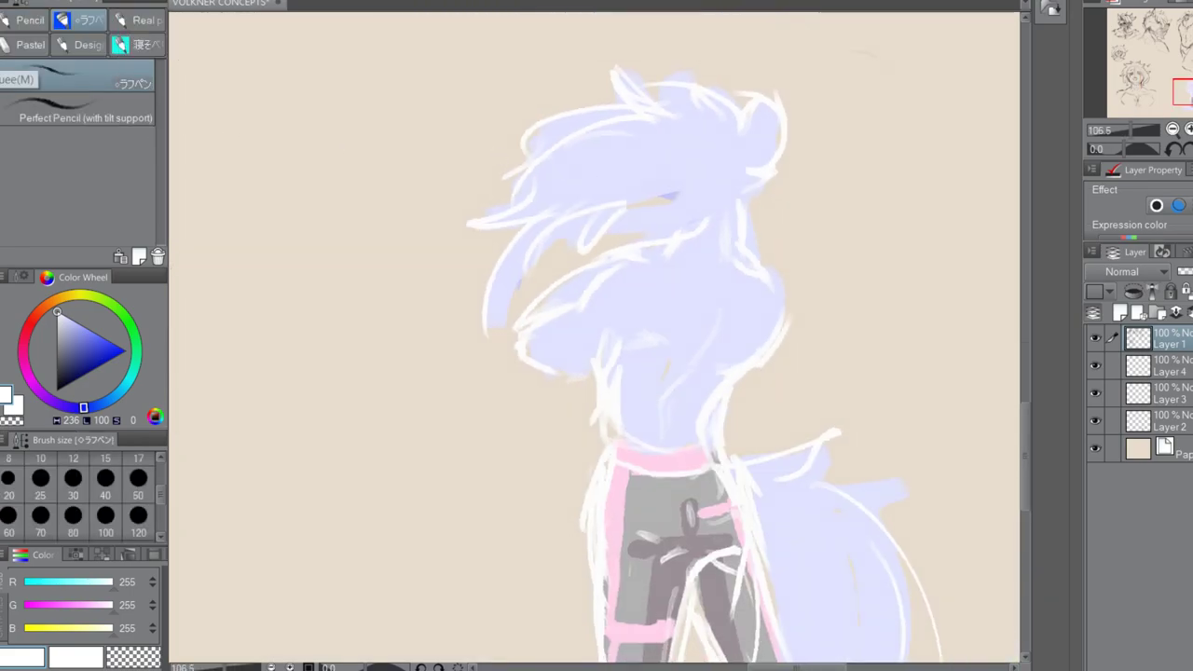
{"action": "left_click_drag", "start_coordinate": [617, 248], "coordinate": [686, 187]}
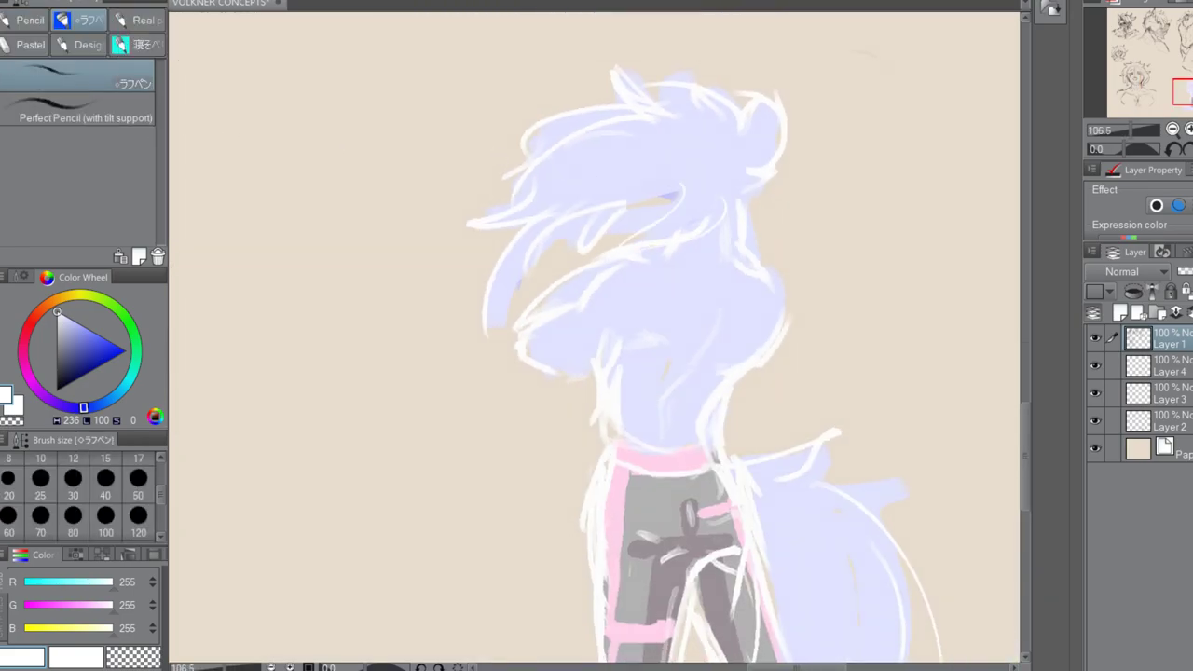
{"action": "left_click_drag", "start_coordinate": [616, 103], "coordinate": [557, 53]}
{"action": "left_click_drag", "start_coordinate": [653, 220], "coordinate": [604, 234]}
Touch up the lavender fill on Layer 4 and trim the bent arm's upper edge and its white outline with the Hard eraser at size 25
{"action": "mouse_move", "coordinate": [1025, 422]}
{"action": "left_mouse_down"}
{"action": "mouse_move", "coordinate": [1035, 480]}
{"action": "mouse_move", "coordinate": [1030, 445]}
{"action": "mouse_move", "coordinate": [1030, 458]}
{"action": "left_mouse_up"}
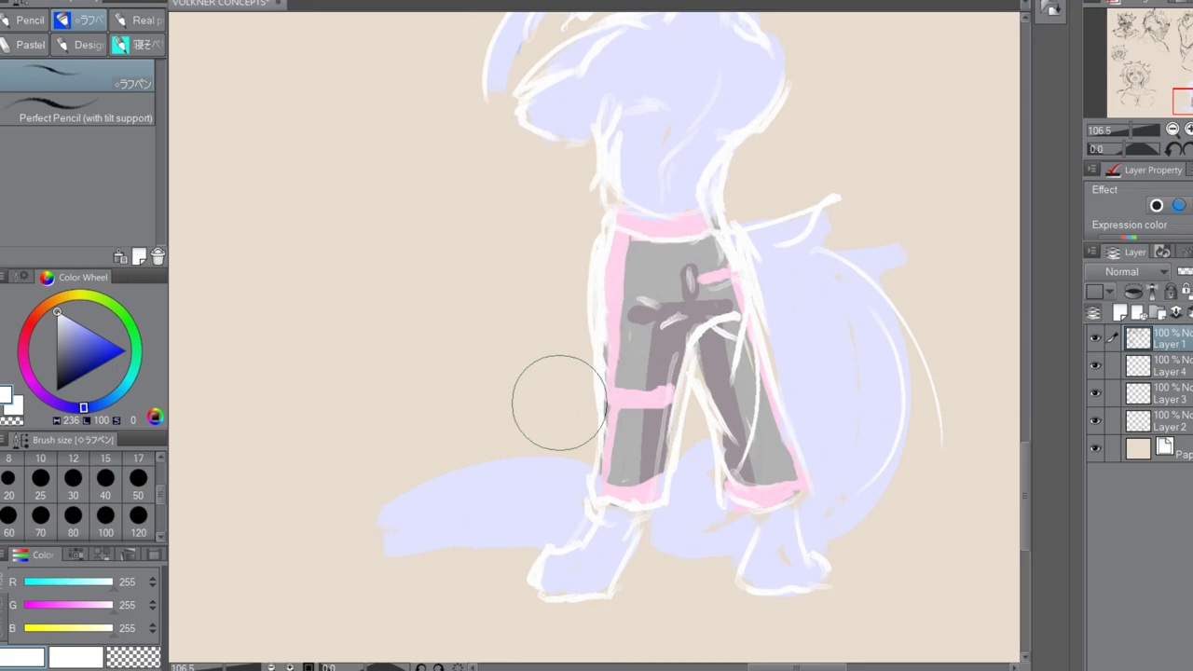
{"action": "left_click", "coordinate": [1155, 365]}
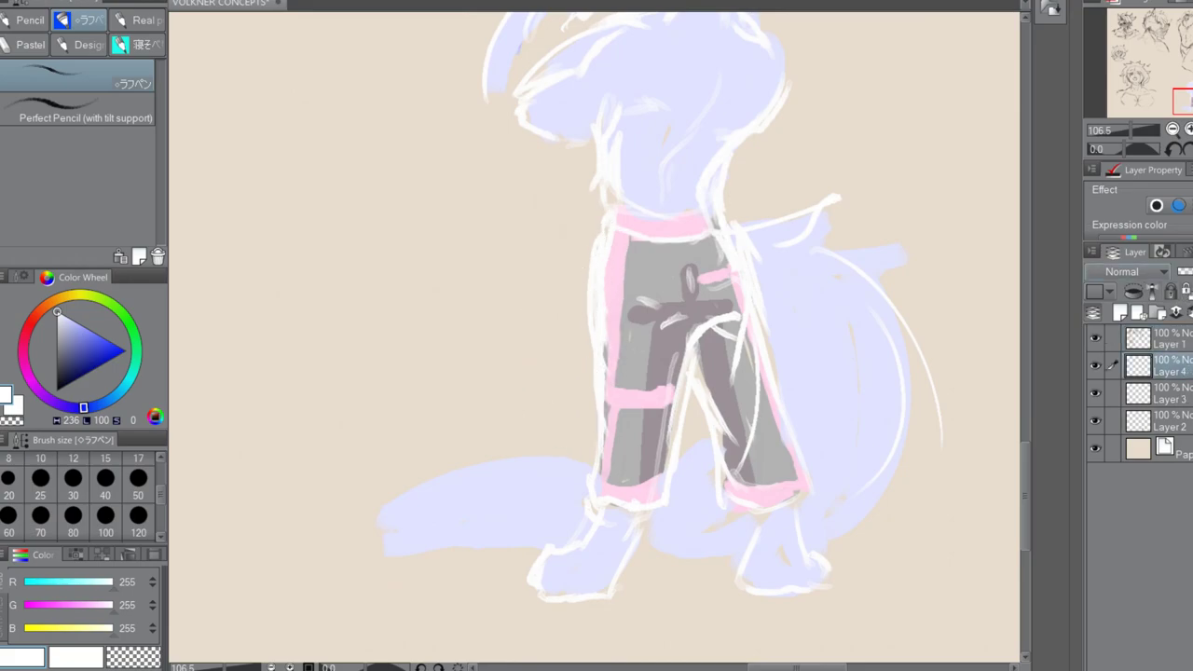
{"action": "left_click", "coordinate": [686, 110], "text": "alt"}
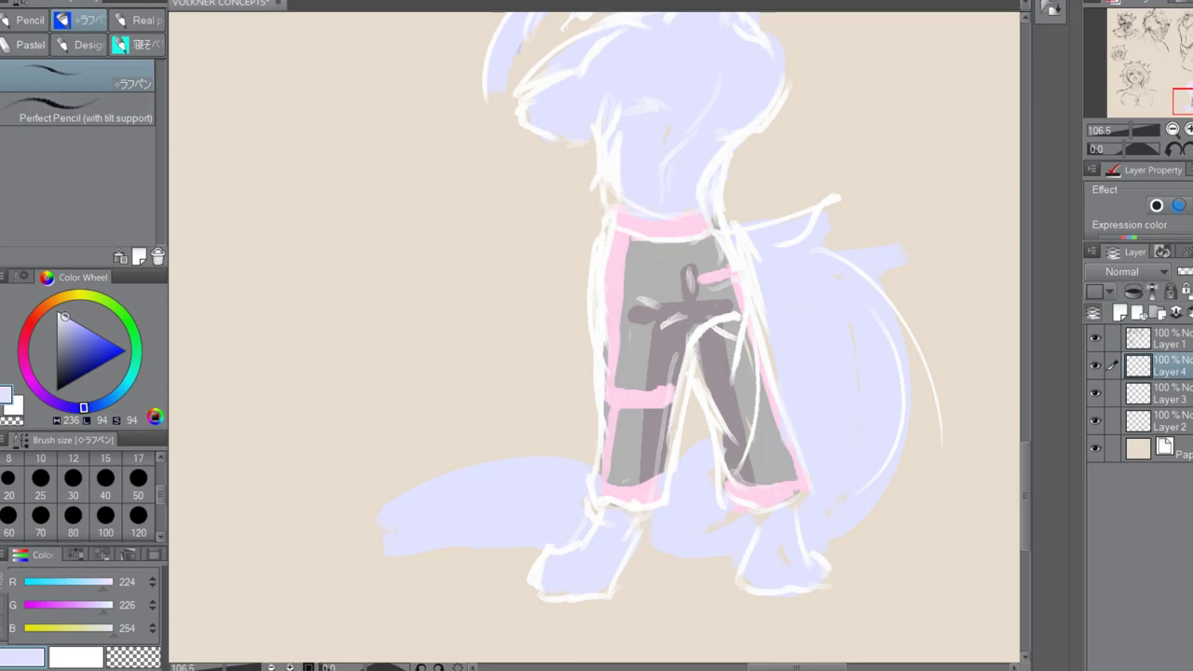
{"action": "key", "text": "b"}
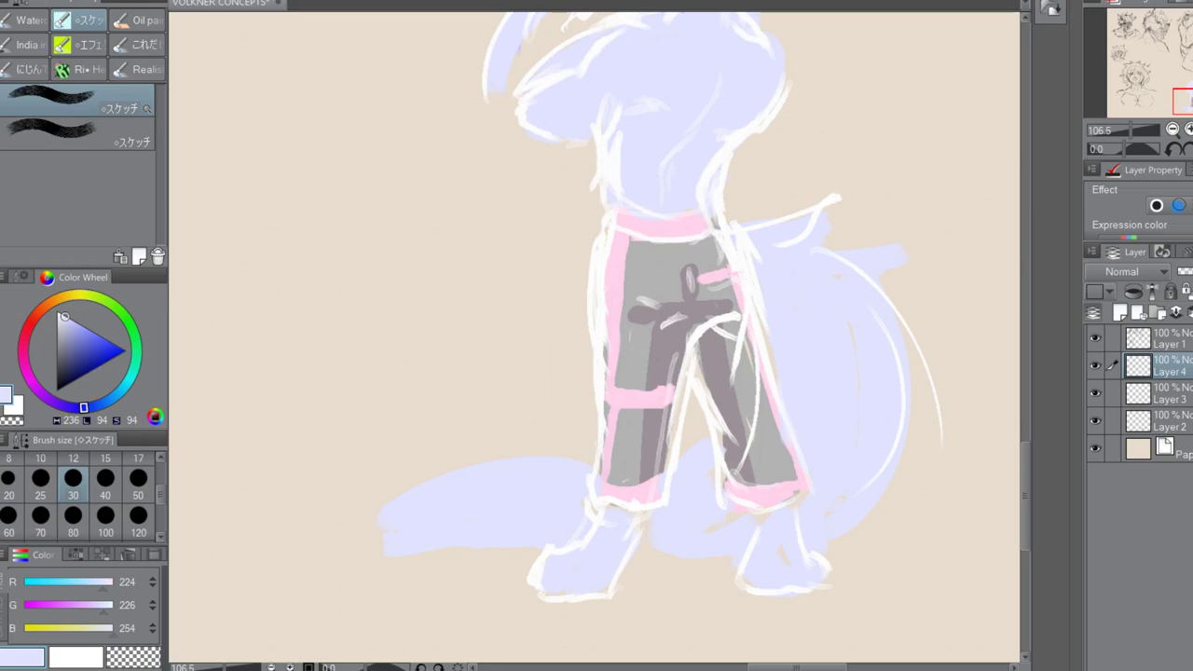
{"action": "key", "text": "e"}
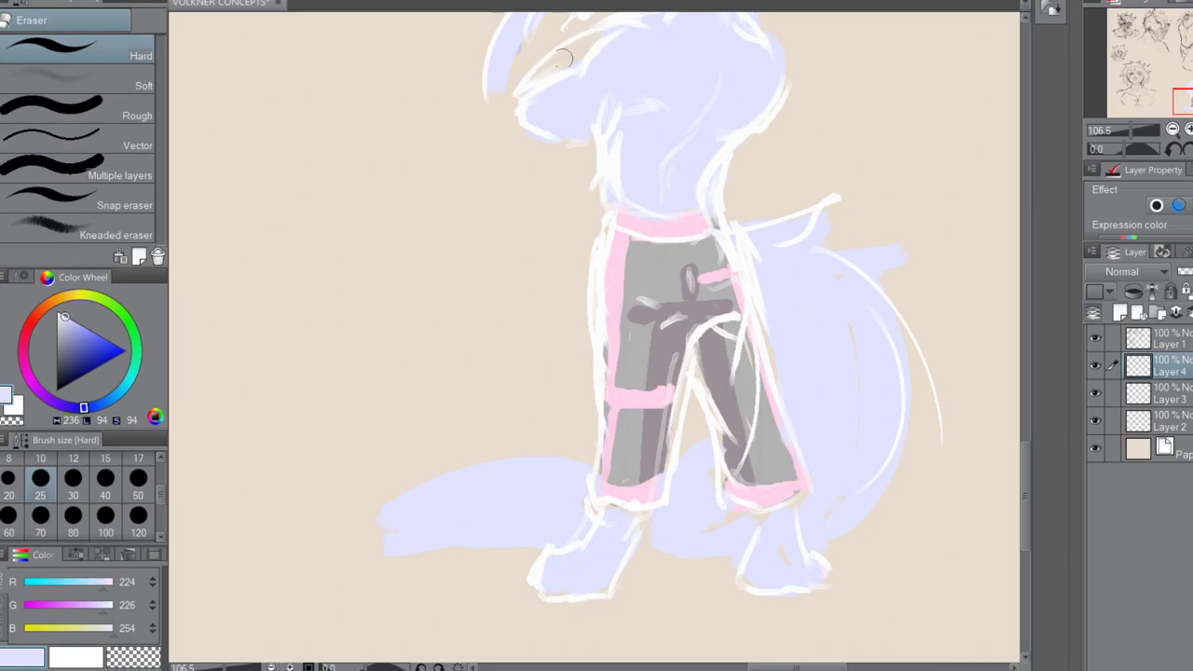
{"action": "left_click", "coordinate": [1169, 339]}
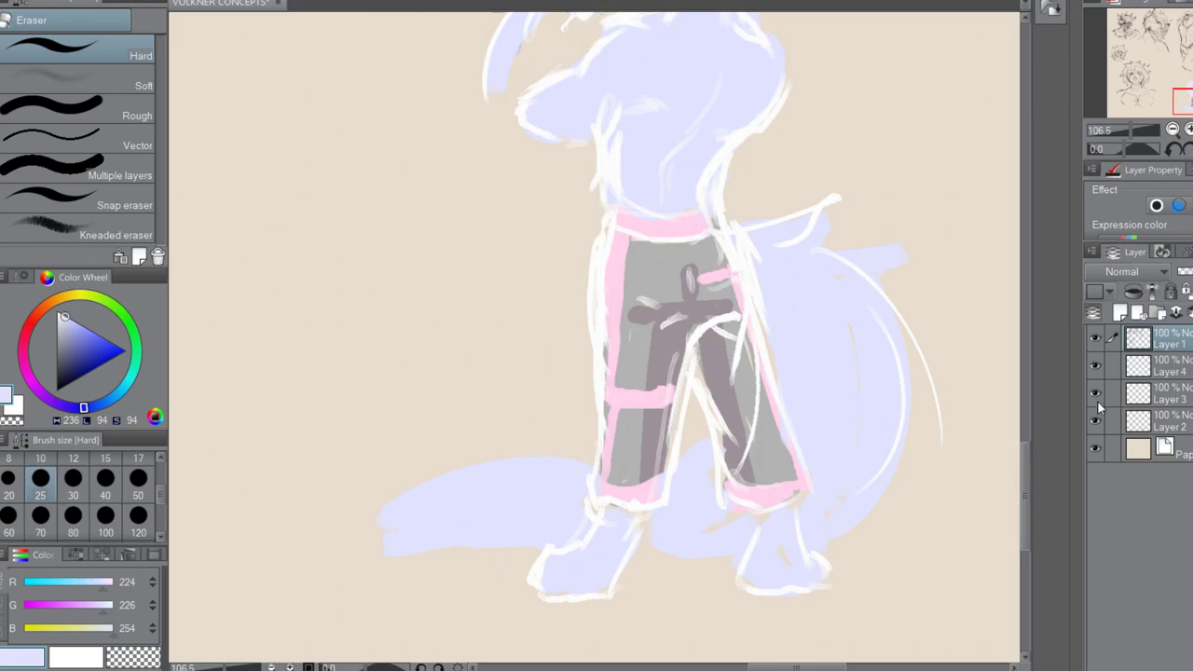
Cover stray white lines at the ankle in lavender on Layer 1 and fill gaps around the feet and tail on Layer 4 at size 25
{"action": "key", "text": "p"}
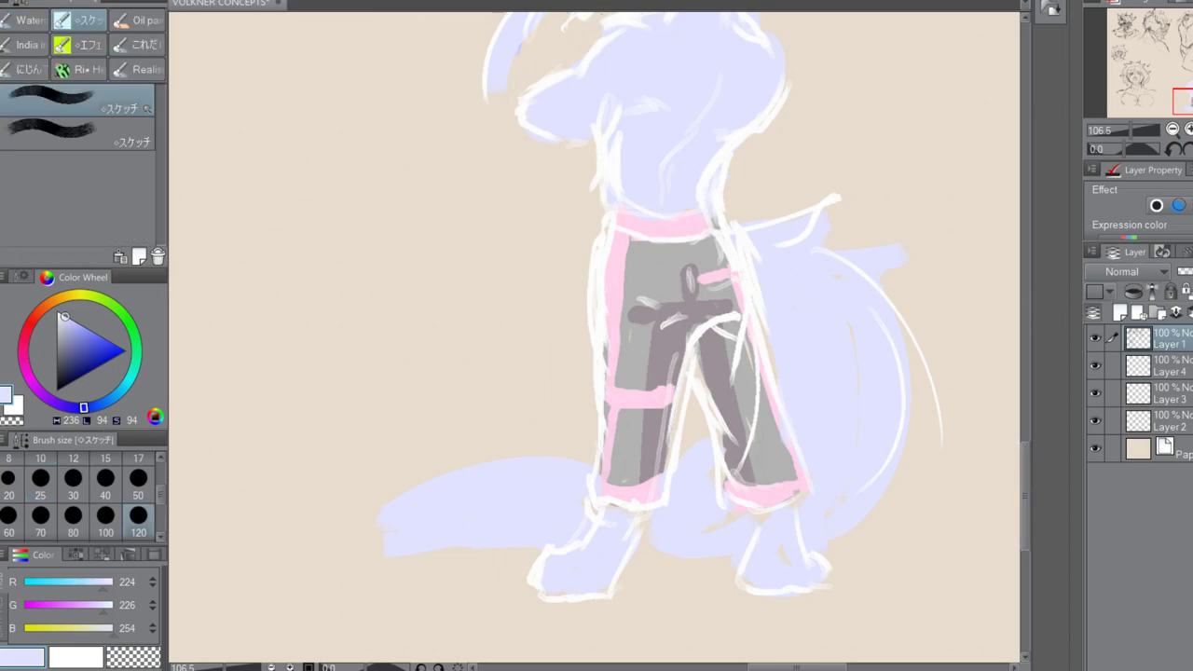
{"action": "left_click_drag", "start_coordinate": [611, 512], "coordinate": [583, 546]}
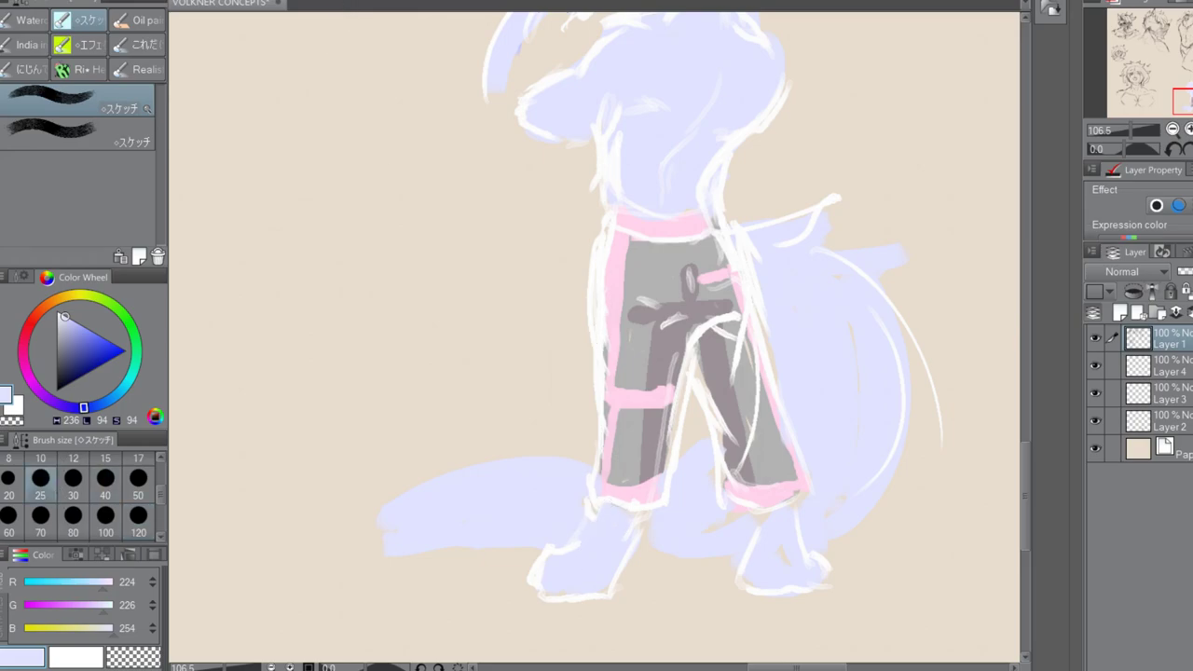
{"action": "left_click", "coordinate": [1159, 365]}
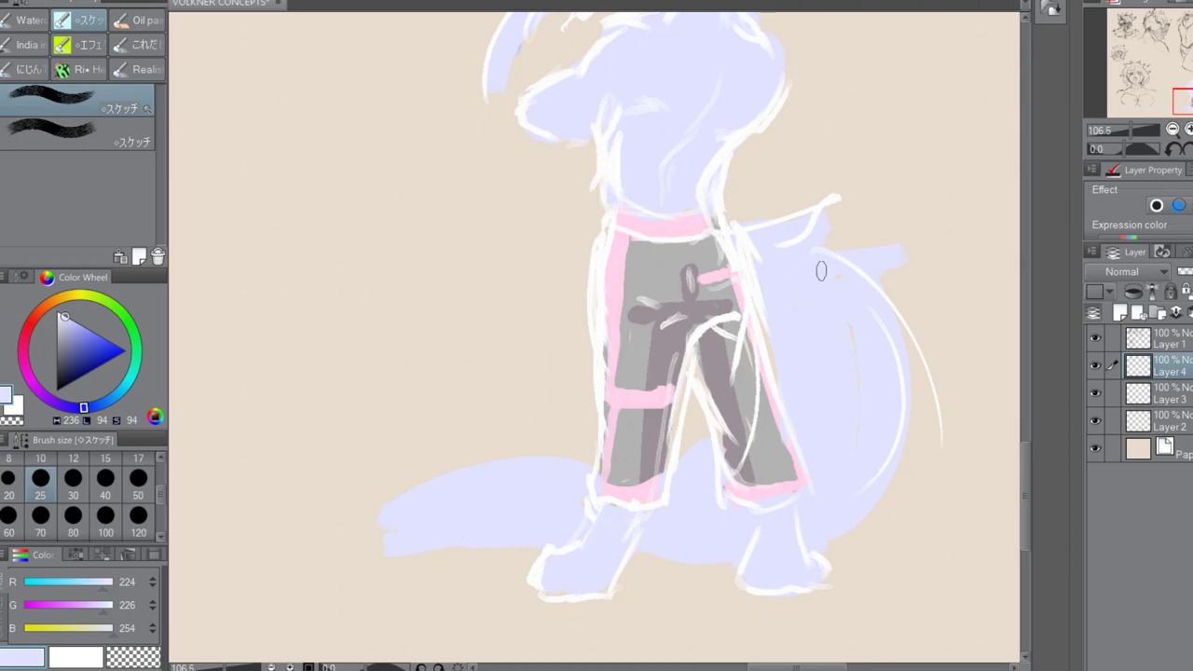
Extend the pale lavender fill on Layer 4 with a spike on the tail's outer edge and a touch-up in the hair
{"action": "mouse_move", "coordinate": [908, 355]}
{"action": "left_mouse_down"}
{"action": "mouse_move", "coordinate": [951, 409]}
{"action": "mouse_move", "coordinate": [788, 531]}
{"action": "left_mouse_up"}
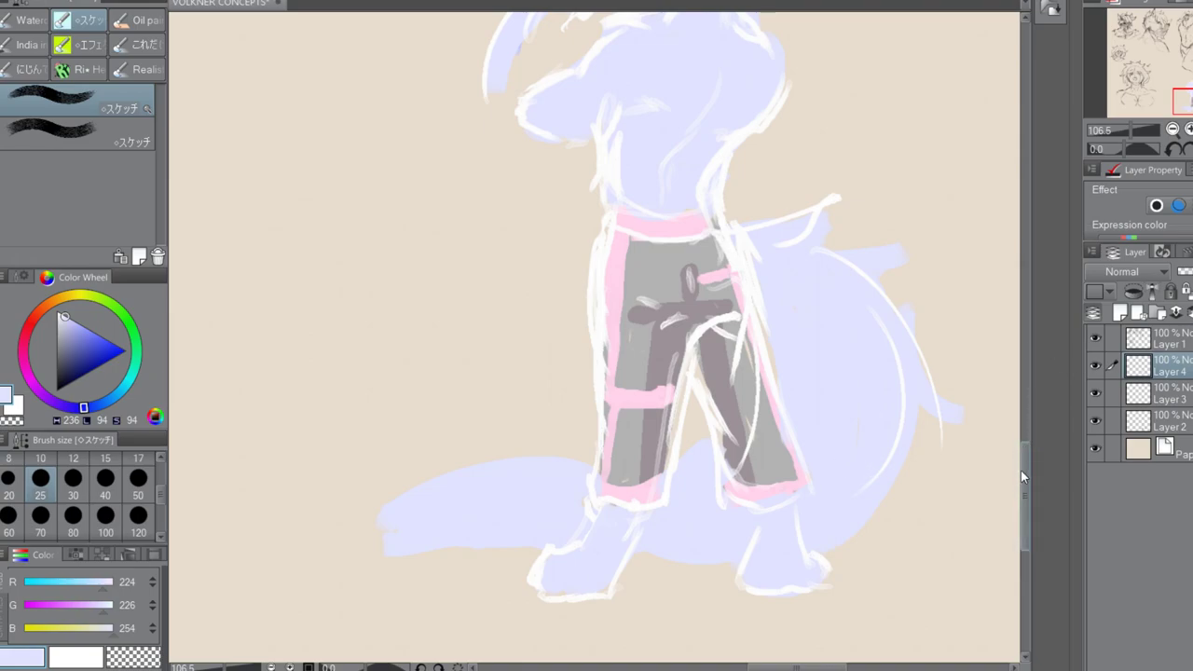
{"action": "scroll", "coordinate": [1023, 457], "scroll_direction": "up", "scroll_amount": 5}
{"action": "left_click_drag", "start_coordinate": [1026, 426], "coordinate": [1026, 428]}
{"action": "left_click_drag", "start_coordinate": [684, 252], "coordinate": [665, 259]}
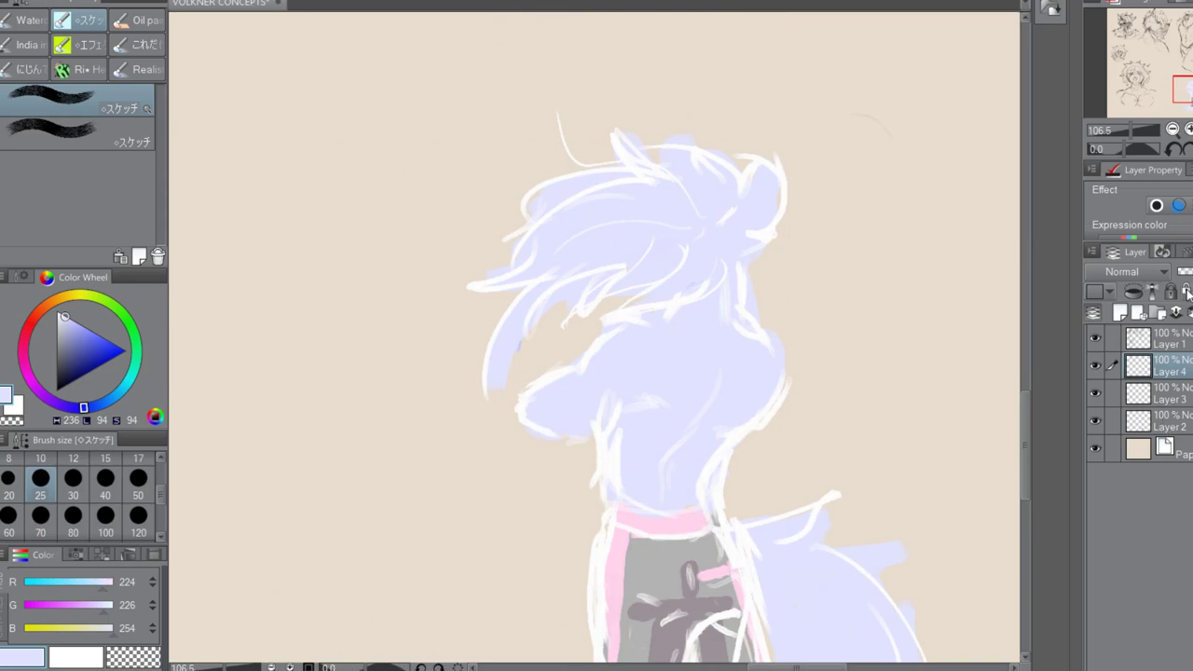
Start shading the hair's lower strands on Layer 4 in darker lavender (RGB 194, 198, 255) using the soft G-pen at size 25
{"action": "left_click_drag", "start_coordinate": [72, 322], "coordinate": [110, 308]}
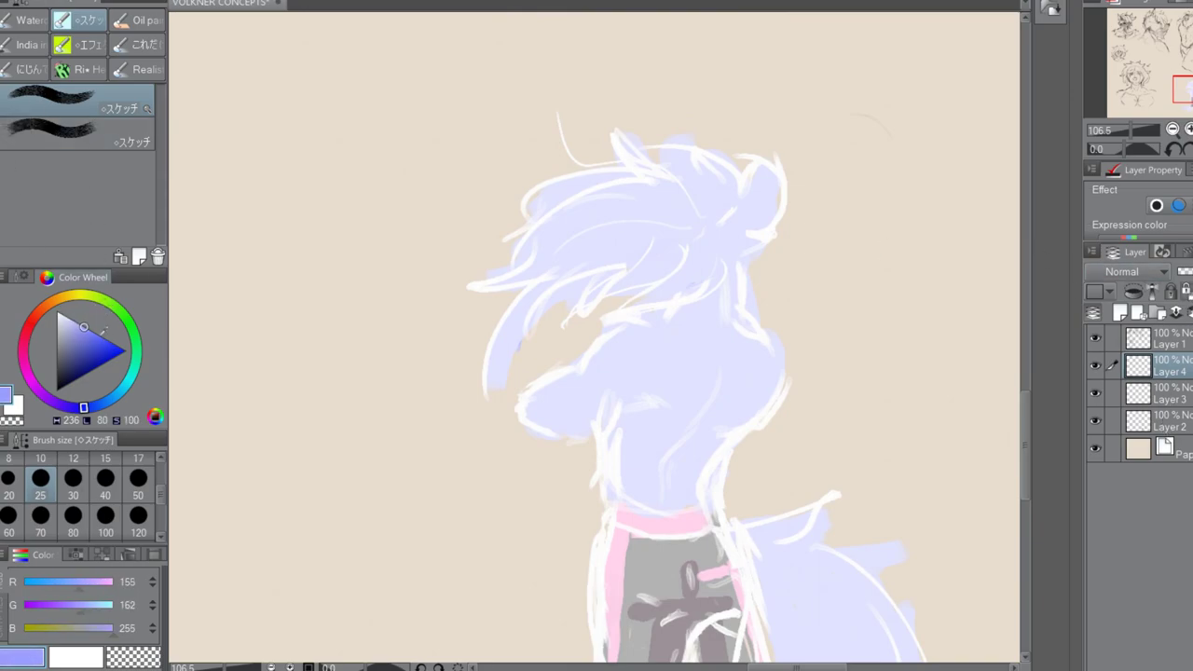
{"action": "key", "text": "p"}
{"action": "mouse_move", "coordinate": [724, 248]}
{"action": "left_mouse_down"}
{"action": "mouse_move", "coordinate": [708, 274]}
{"action": "mouse_move", "coordinate": [643, 300]}
{"action": "left_mouse_up"}
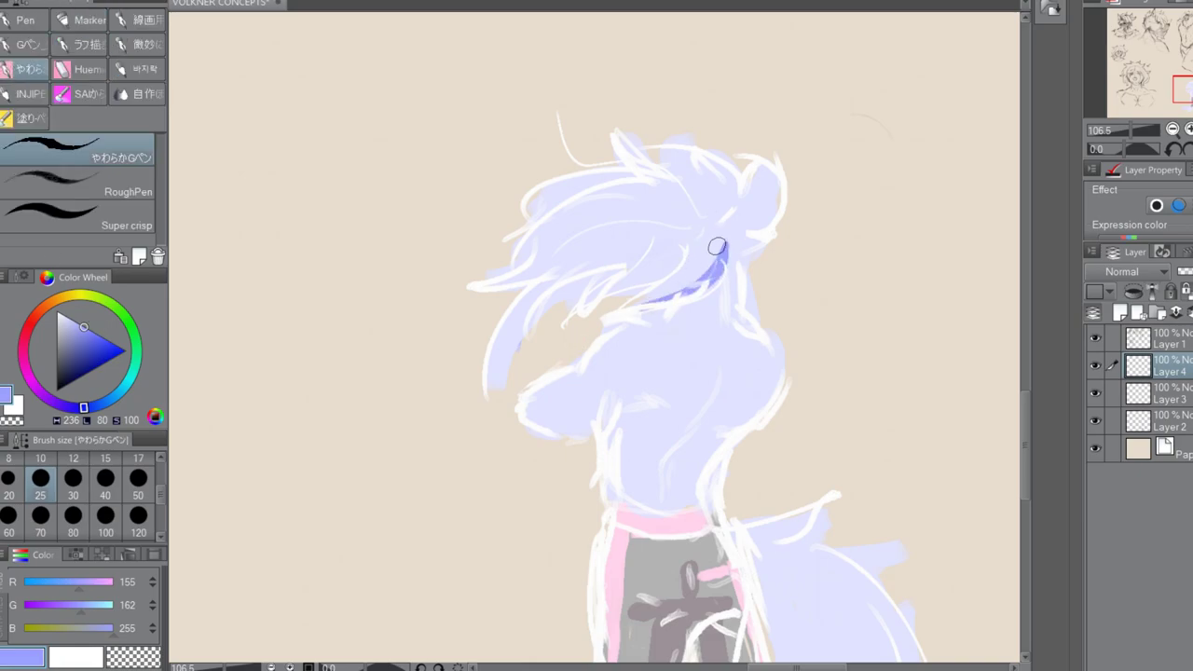
{"action": "key", "text": "ctrl+z"}
{"action": "left_click_drag", "start_coordinate": [87, 317], "coordinate": [89, 308]}
{"action": "mouse_move", "coordinate": [716, 260]}
{"action": "left_mouse_down"}
{"action": "mouse_move", "coordinate": [691, 291]}
{"action": "mouse_move", "coordinate": [642, 300]}
{"action": "left_mouse_up"}
{"action": "mouse_move", "coordinate": [693, 233]}
{"action": "left_mouse_down"}
{"action": "mouse_move", "coordinate": [679, 262]}
{"action": "mouse_move", "coordinate": [619, 287]}
{"action": "left_mouse_up"}
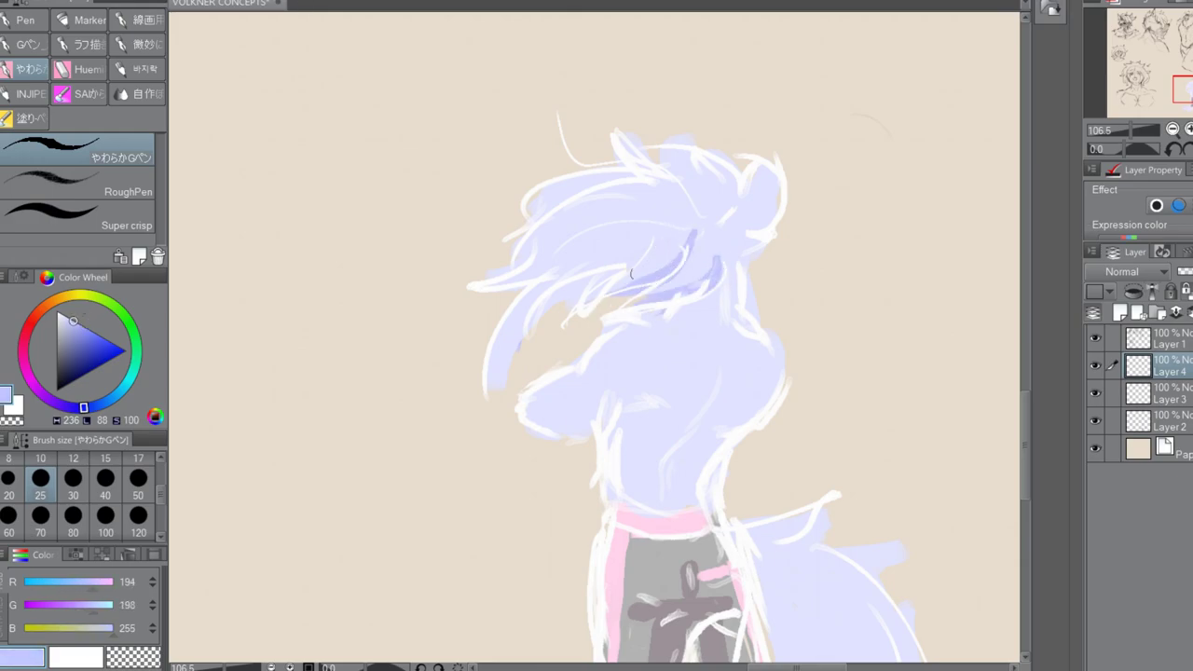
Shade the underside of the sweeping fringe and its long hanging strand in darker lavender, undoing the last strokes across the hair's middle
{"action": "mouse_move", "coordinate": [680, 257]}
{"action": "left_mouse_down"}
{"action": "mouse_move", "coordinate": [602, 279]}
{"action": "mouse_move", "coordinate": [637, 247]}
{"action": "mouse_move", "coordinate": [551, 295]}
{"action": "left_mouse_up"}
{"action": "mouse_move", "coordinate": [611, 251]}
{"action": "left_mouse_down"}
{"action": "mouse_move", "coordinate": [557, 279]}
{"action": "mouse_move", "coordinate": [580, 299]}
{"action": "mouse_move", "coordinate": [494, 387]}
{"action": "left_mouse_up"}
{"action": "left_click_drag", "start_coordinate": [572, 270], "coordinate": [492, 290]}
{"action": "mouse_move", "coordinate": [563, 265]}
{"action": "left_mouse_down"}
{"action": "mouse_move", "coordinate": [688, 232]}
{"action": "mouse_move", "coordinate": [676, 244]}
{"action": "left_mouse_up"}
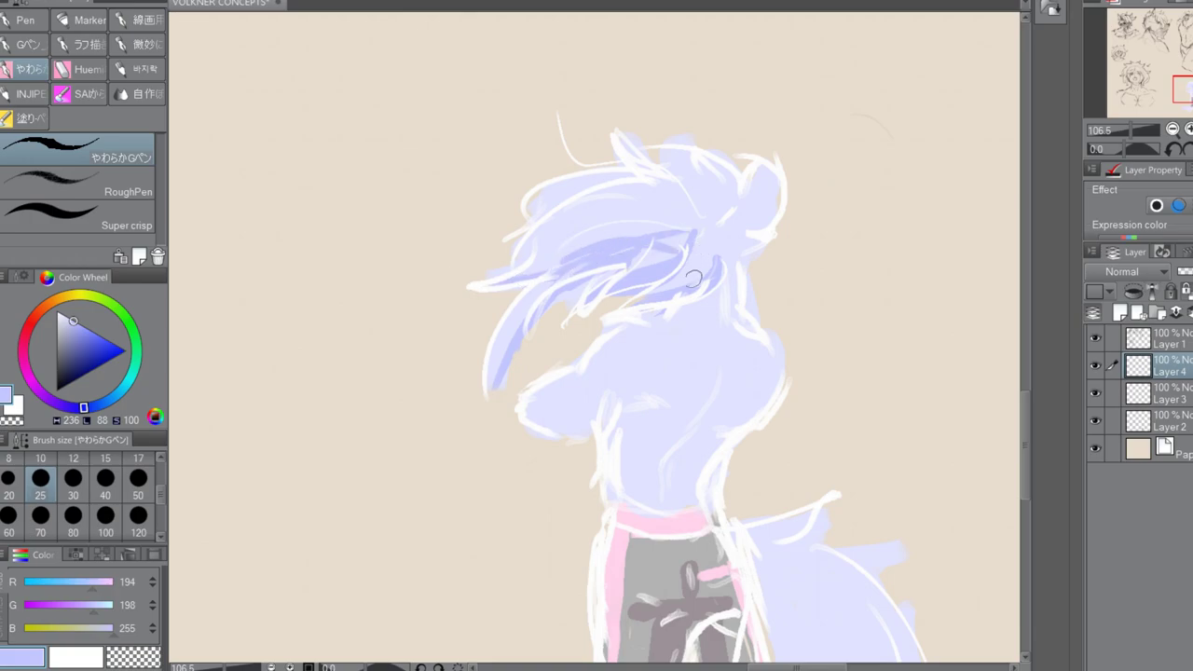
{"action": "key", "text": "ctrl+z"}
{"action": "key", "text": "ctrl+z"}
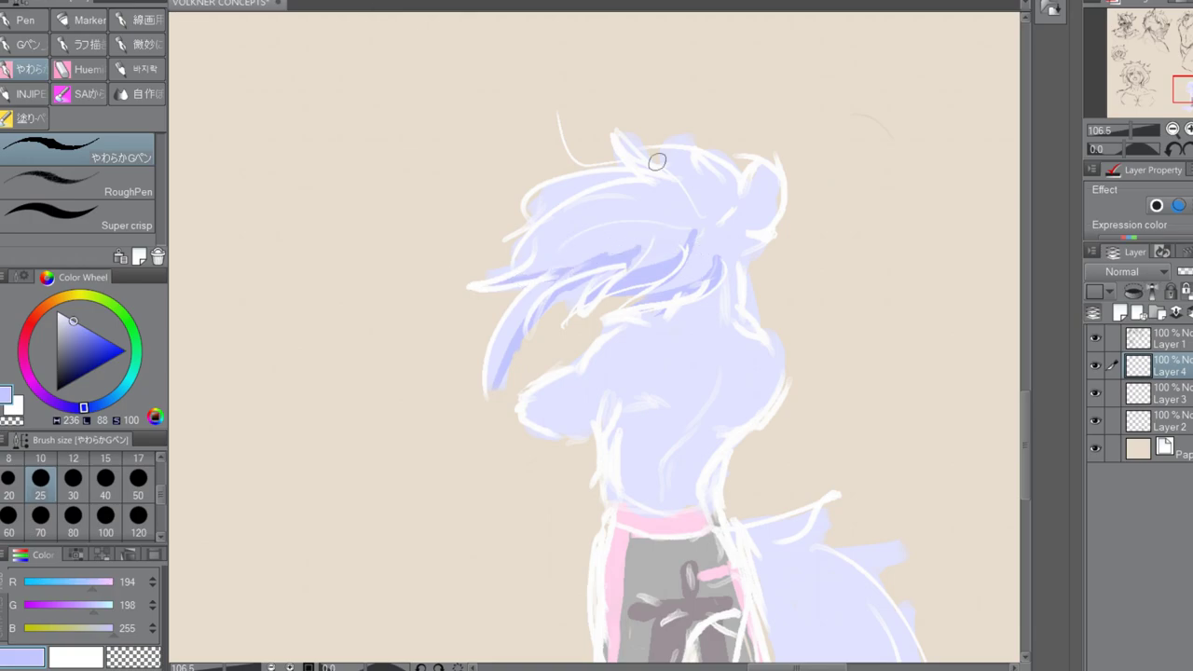
Add darker lavender shading to the top tuft, the middle strand and the raised tip at the back of the hair
{"action": "left_click_drag", "start_coordinate": [677, 181], "coordinate": [703, 217]}
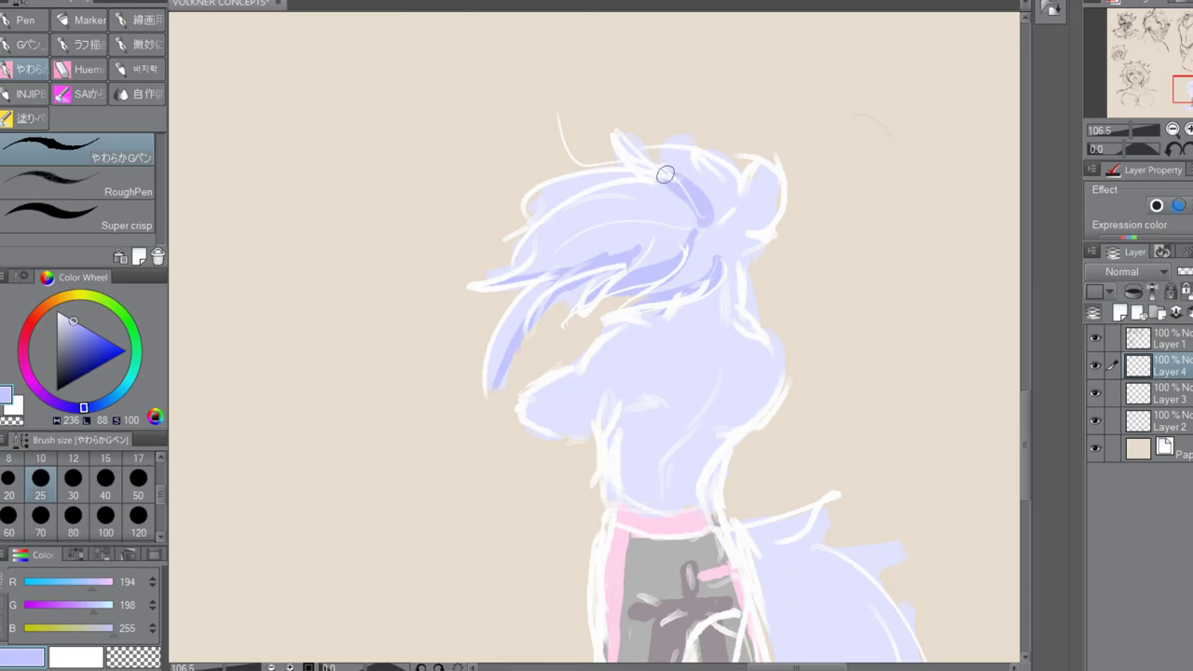
{"action": "left_click_drag", "start_coordinate": [631, 132], "coordinate": [661, 164]}
{"action": "left_click_drag", "start_coordinate": [694, 228], "coordinate": [606, 223]}
{"action": "left_click_drag", "start_coordinate": [731, 216], "coordinate": [755, 164]}
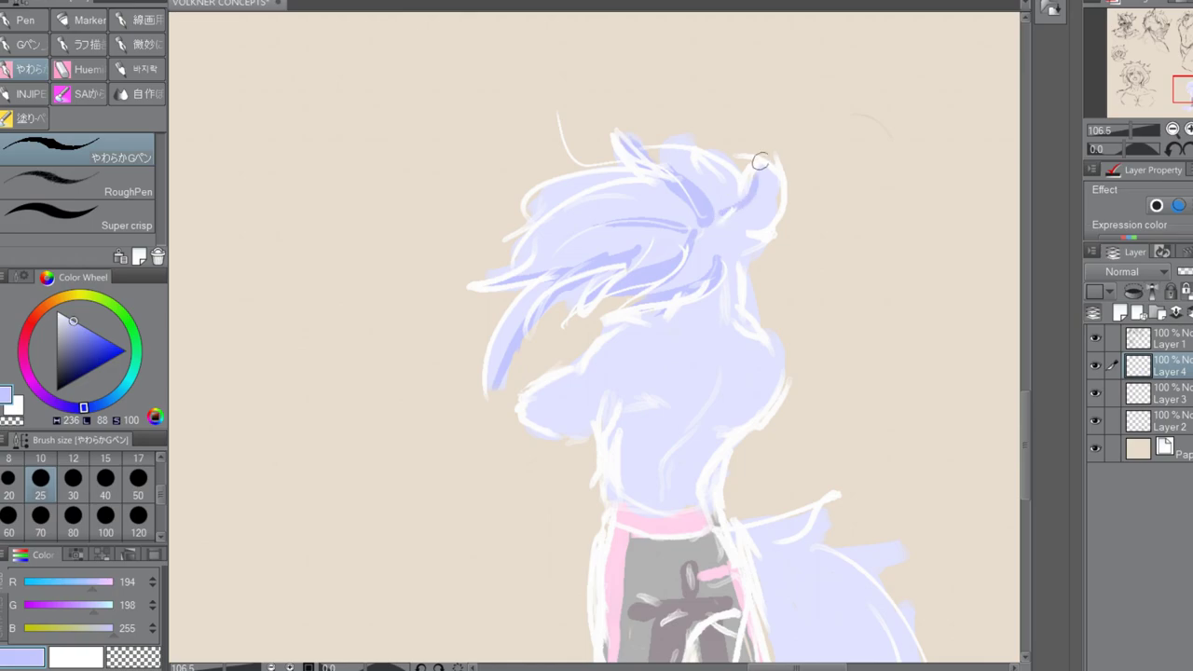
Shade the upper body's back edge, the long curve down the torso and the underside of the bent arm in darker lavender
{"action": "left_click_drag", "start_coordinate": [733, 262], "coordinate": [733, 327]}
{"action": "mouse_move", "coordinate": [737, 277]}
{"action": "left_mouse_down"}
{"action": "mouse_move", "coordinate": [748, 340]}
{"action": "mouse_move", "coordinate": [760, 330]}
{"action": "mouse_move", "coordinate": [761, 355]}
{"action": "mouse_move", "coordinate": [768, 342]}
{"action": "mouse_move", "coordinate": [763, 398]}
{"action": "mouse_move", "coordinate": [713, 455]}
{"action": "left_mouse_up"}
{"action": "mouse_move", "coordinate": [727, 314]}
{"action": "left_mouse_down"}
{"action": "mouse_move", "coordinate": [722, 372]}
{"action": "mouse_move", "coordinate": [686, 428]}
{"action": "left_mouse_up"}
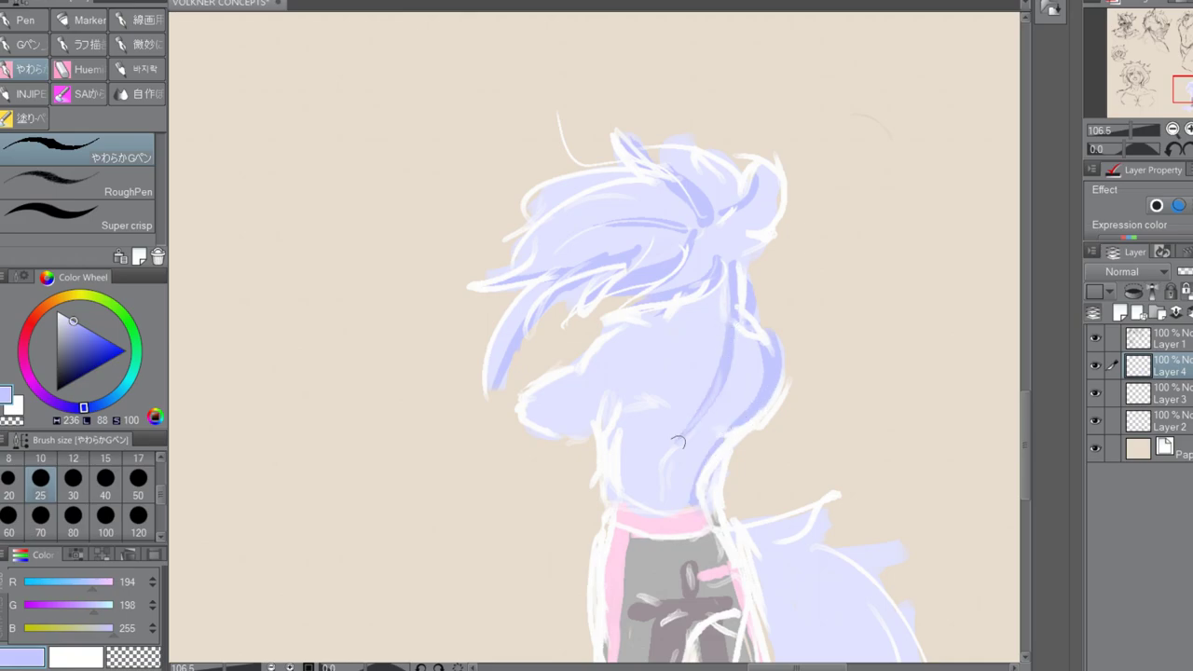
{"action": "left_click_drag", "start_coordinate": [662, 377], "coordinate": [630, 403]}
{"action": "mouse_move", "coordinate": [592, 423]}
{"action": "left_mouse_down"}
{"action": "mouse_move", "coordinate": [540, 430]}
{"action": "mouse_move", "coordinate": [629, 394]}
{"action": "left_mouse_up"}
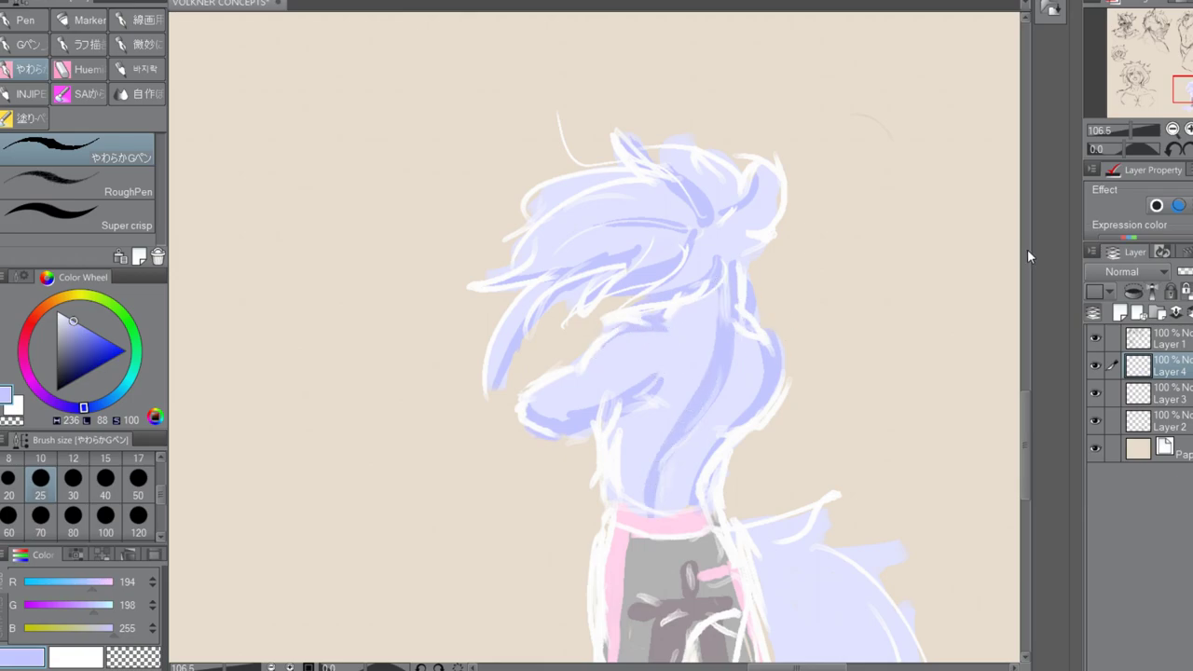
Shade the tail's upper tuft, curved folds and lower edge in RGB 194, 198, 255, and repaint the rear foot in RGB 223, 225, 254
{"action": "left_click_drag", "start_coordinate": [1023, 410], "coordinate": [1021, 462]}
{"action": "left_click_drag", "start_coordinate": [755, 260], "coordinate": [814, 256]}
{"action": "left_click", "coordinate": [763, 255], "text": "alt"}
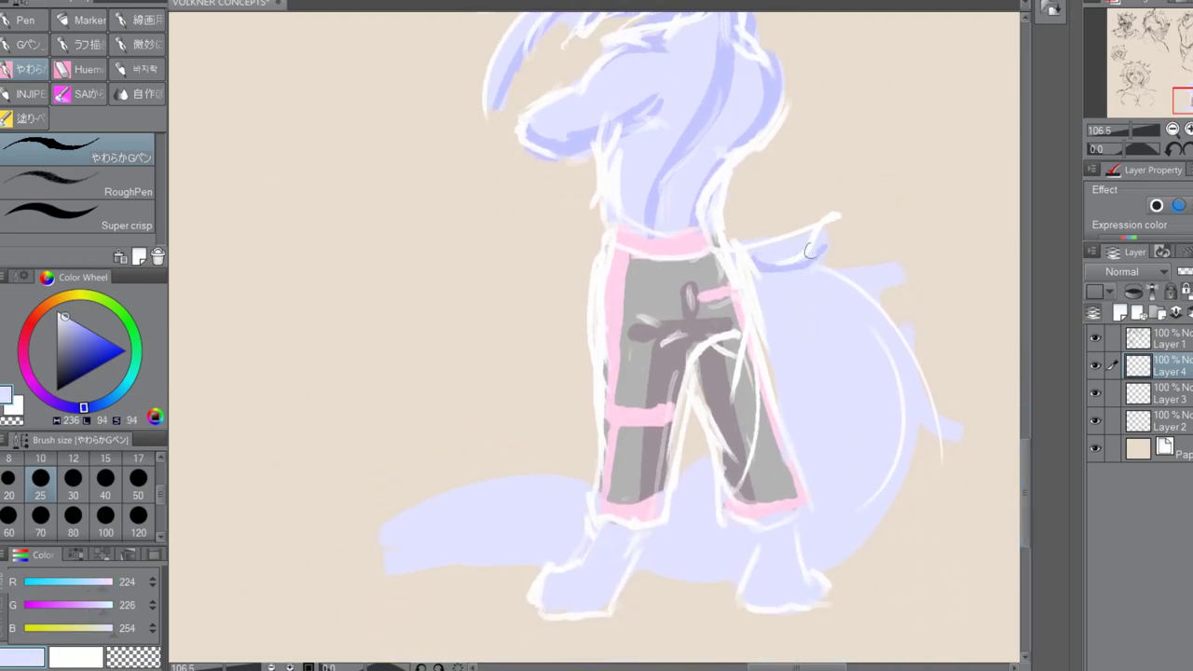
{"action": "left_click", "coordinate": [765, 268], "text": "alt"}
{"action": "left_click_drag", "start_coordinate": [777, 284], "coordinate": [864, 302]}
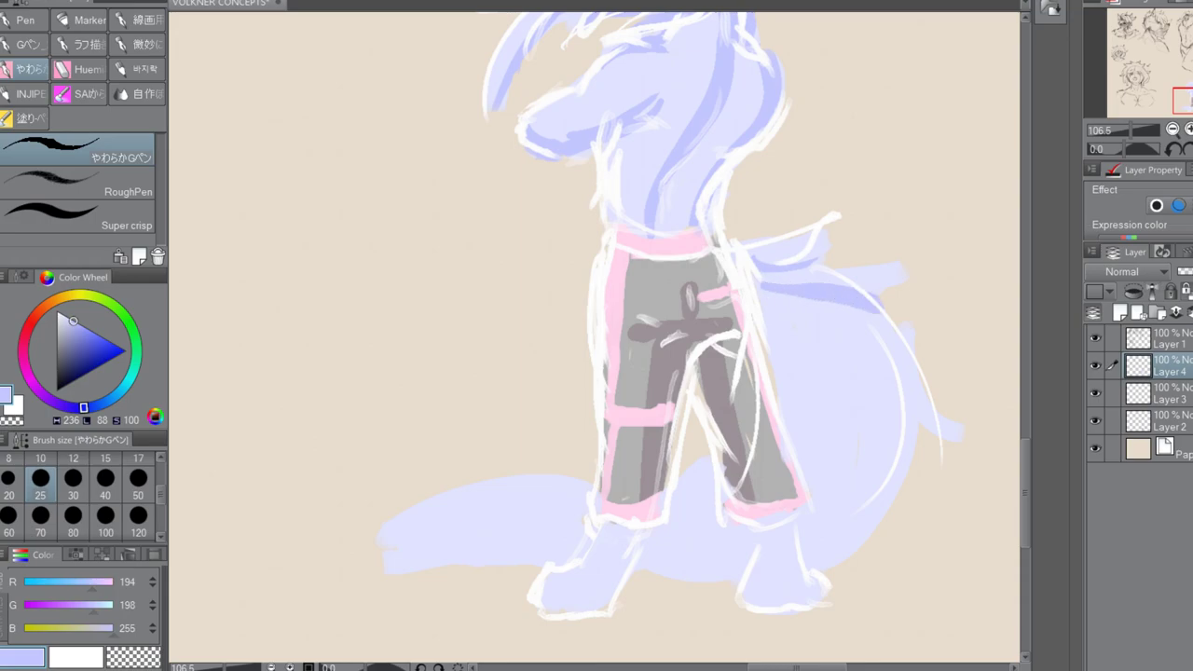
{"action": "mouse_move", "coordinate": [772, 291]}
{"action": "left_mouse_down"}
{"action": "mouse_move", "coordinate": [892, 358]}
{"action": "mouse_move", "coordinate": [918, 424]}
{"action": "left_mouse_up"}
{"action": "mouse_move", "coordinate": [864, 333]}
{"action": "left_mouse_down"}
{"action": "mouse_move", "coordinate": [800, 545]}
{"action": "mouse_move", "coordinate": [843, 395]}
{"action": "left_mouse_up"}
{"action": "mouse_move", "coordinate": [899, 424]}
{"action": "left_mouse_down"}
{"action": "mouse_move", "coordinate": [697, 563]}
{"action": "mouse_move", "coordinate": [387, 564]}
{"action": "left_mouse_up"}
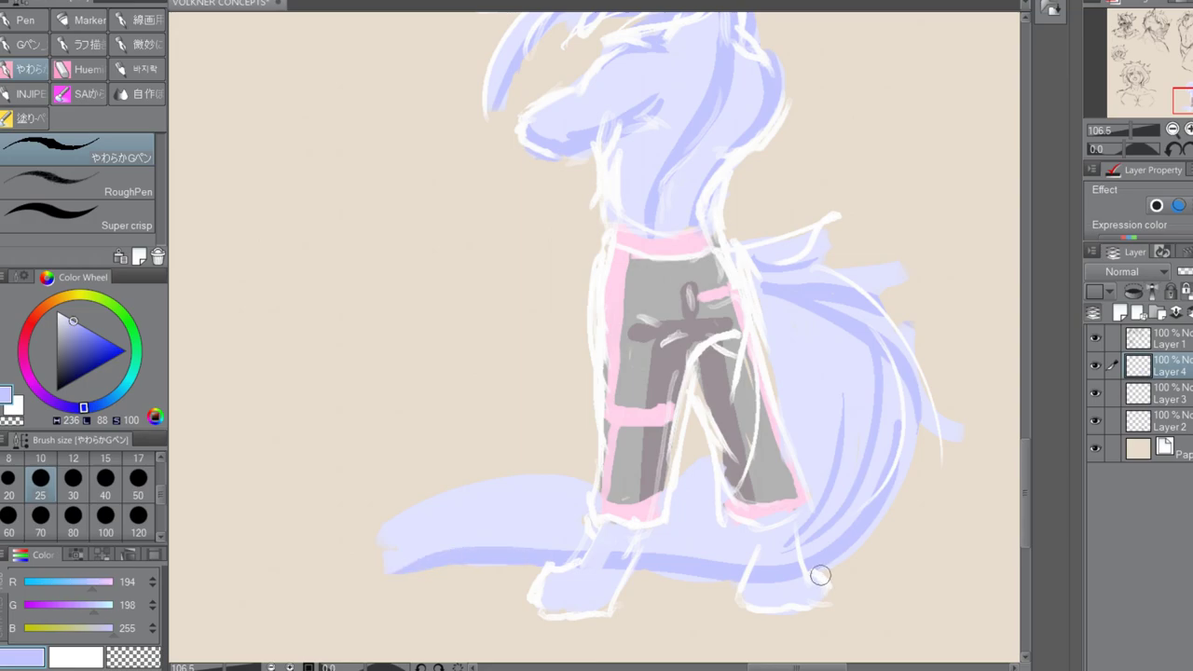
{"action": "left_click", "coordinate": [607, 544], "text": "alt"}
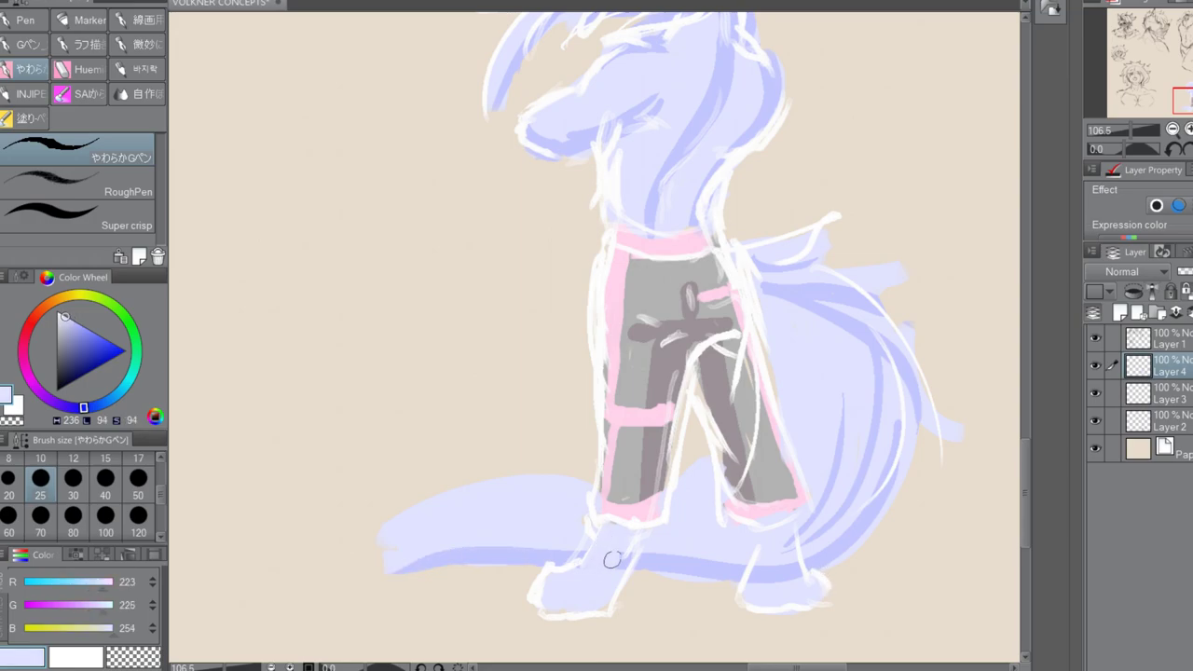
{"action": "mouse_move", "coordinate": [835, 570]}
{"action": "left_mouse_down"}
{"action": "mouse_move", "coordinate": [757, 576]}
{"action": "mouse_move", "coordinate": [788, 567]}
{"action": "mouse_move", "coordinate": [776, 574]}
{"action": "left_mouse_up"}
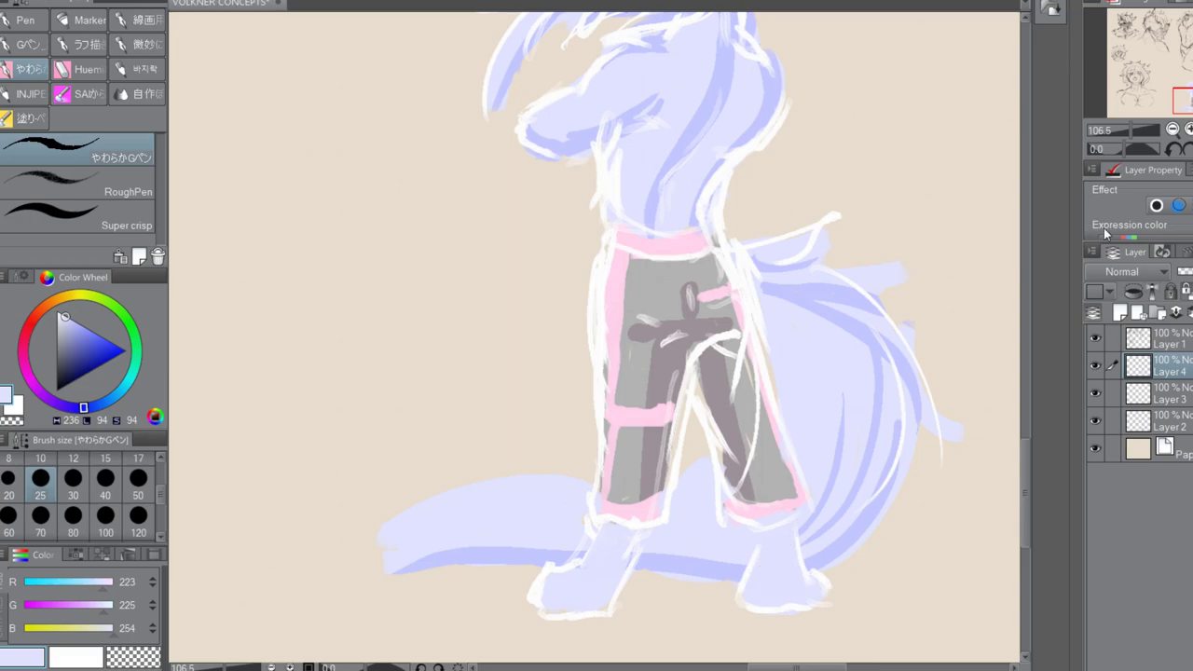
Paint the tail's base over the trousers' back waist in pale lavender (RGB 224, 226, 254) with the sketch brush, covering white lines on Layer 1
{"action": "left_click", "coordinate": [762, 269], "text": "alt"}
{"action": "key", "text": "b"}
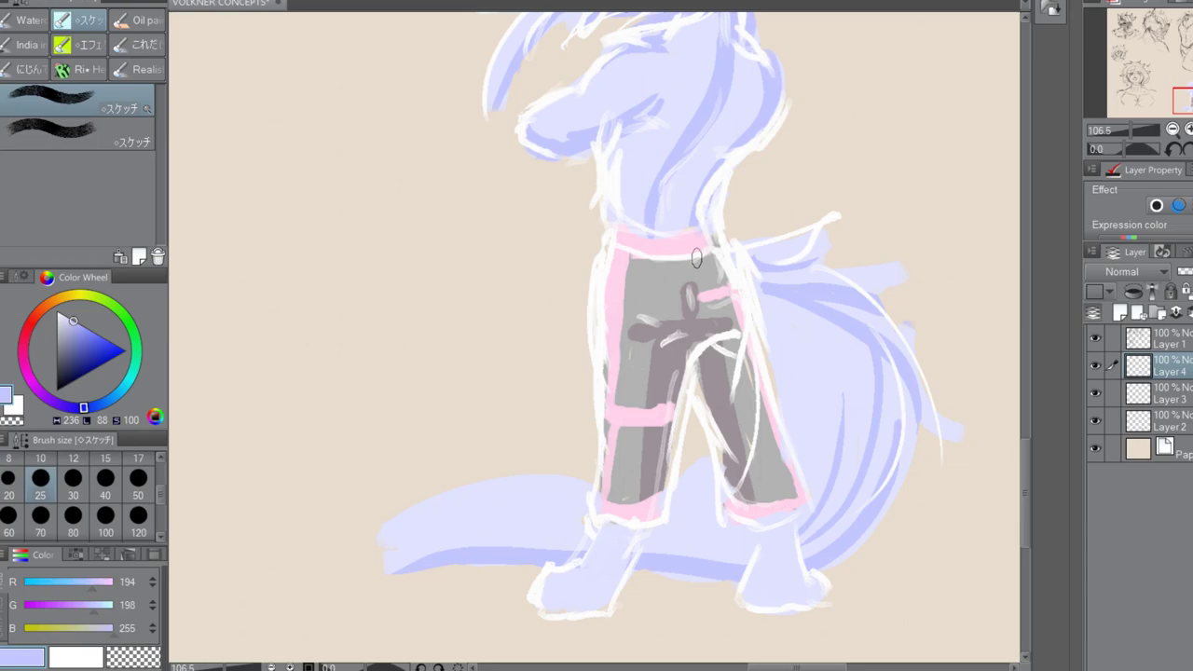
{"action": "left_click", "coordinate": [762, 240], "text": "alt"}
{"action": "mouse_move", "coordinate": [708, 276]}
{"action": "left_mouse_down"}
{"action": "mouse_move", "coordinate": [713, 265]}
{"action": "mouse_move", "coordinate": [694, 264]}
{"action": "mouse_move", "coordinate": [721, 261]}
{"action": "mouse_move", "coordinate": [725, 282]}
{"action": "left_mouse_up"}
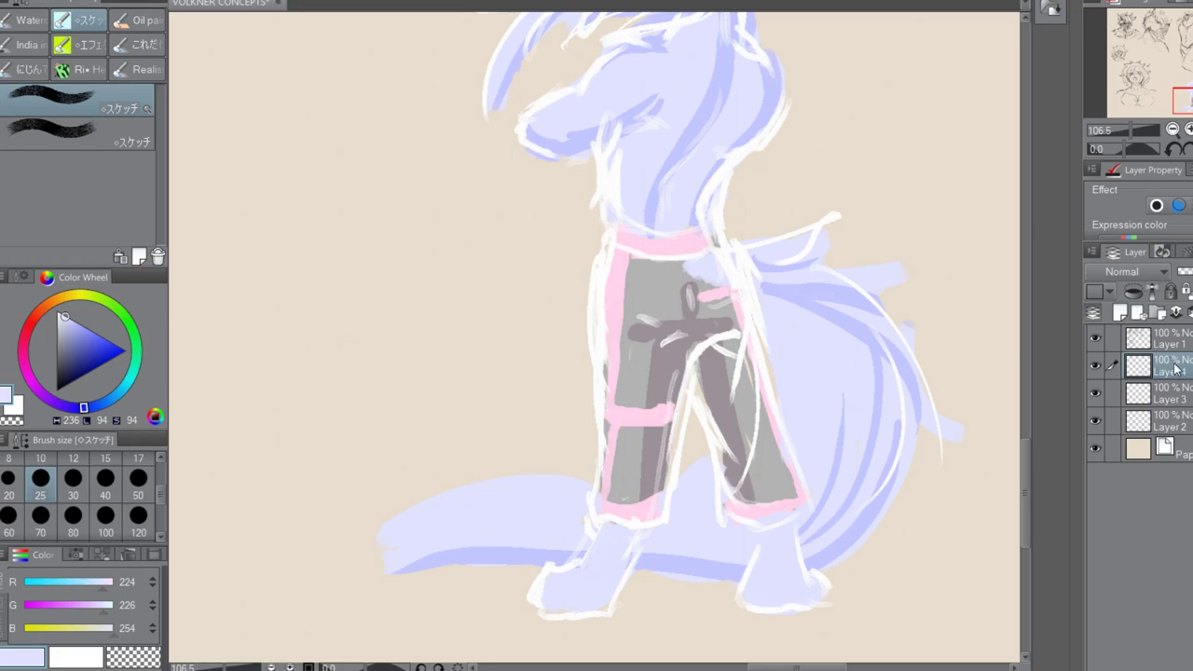
{"action": "left_click", "coordinate": [1172, 340]}
{"action": "mouse_move", "coordinate": [731, 256]}
{"action": "left_mouse_down"}
{"action": "mouse_move", "coordinate": [749, 273]}
{"action": "mouse_move", "coordinate": [741, 278]}
{"action": "left_mouse_up"}
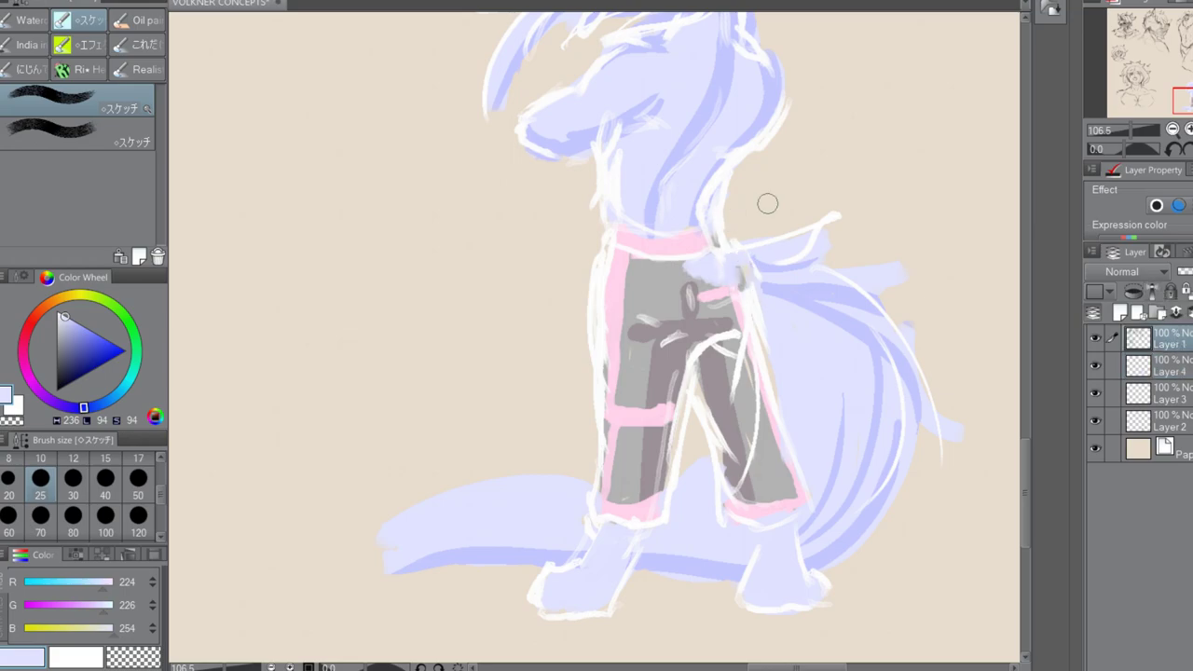
{"action": "left_click", "coordinate": [1161, 371]}
{"action": "left_click", "coordinate": [711, 268], "text": "alt"}
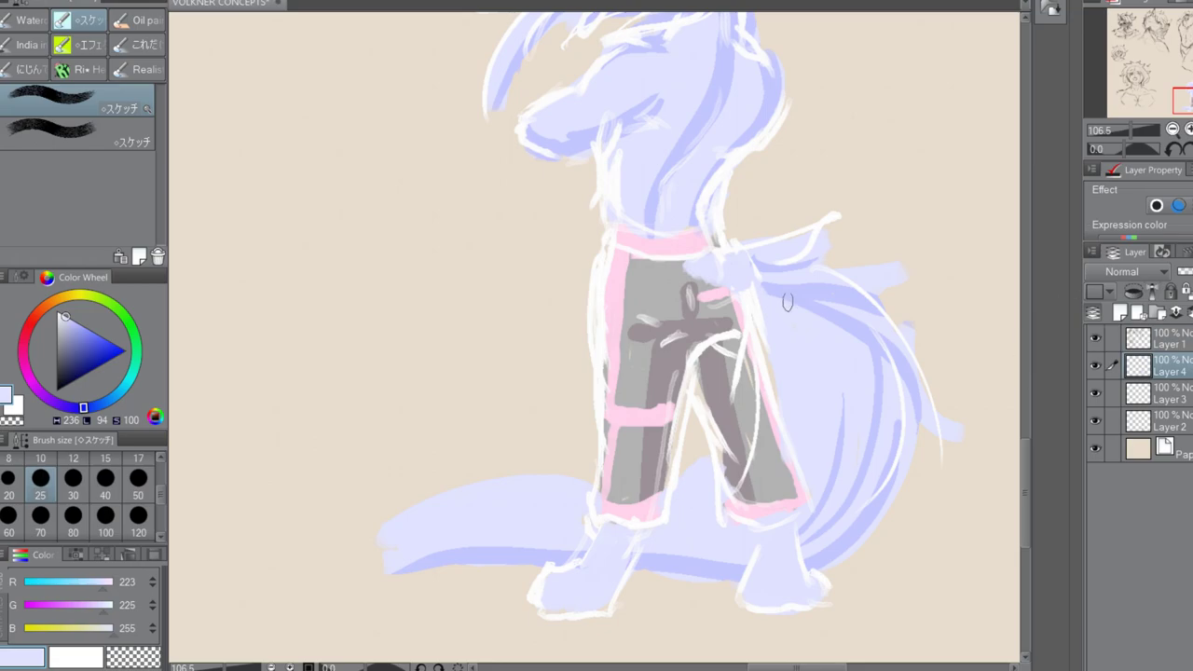
{"action": "left_click", "coordinate": [1182, 421]}
{"action": "left_click", "coordinate": [1179, 390]}
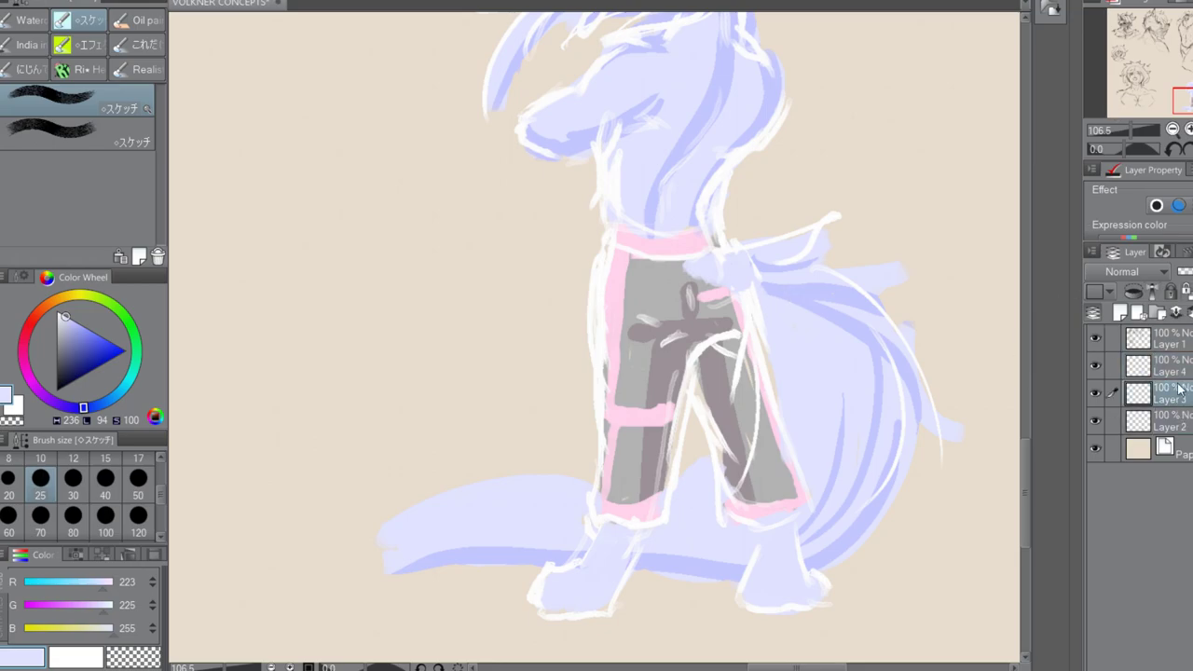
{"action": "mouse_move", "coordinate": [1190, 271]}
{"action": "left_mouse_down"}
{"action": "mouse_move", "coordinate": [1173, 271]}
{"action": "mouse_move", "coordinate": [1191, 271]}
{"action": "left_mouse_up"}
{"action": "left_click", "coordinate": [1178, 366]}
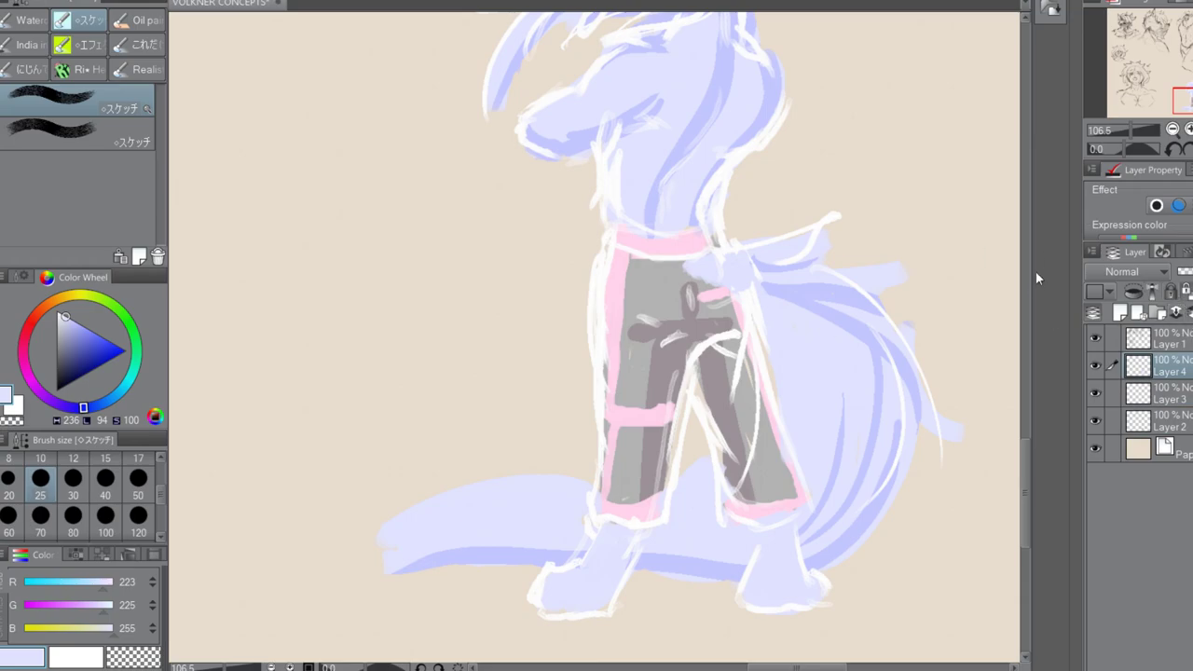
Shade the back edges of both feet on Layer 4 in darker lavender (RGB 195, 198, 254) with the soft G-pen
{"action": "left_click", "coordinate": [850, 316], "text": "alt"}
{"action": "left_click_drag", "start_coordinate": [1024, 451], "coordinate": [1023, 464]}
{"action": "left_click", "coordinate": [811, 220], "text": "alt"}
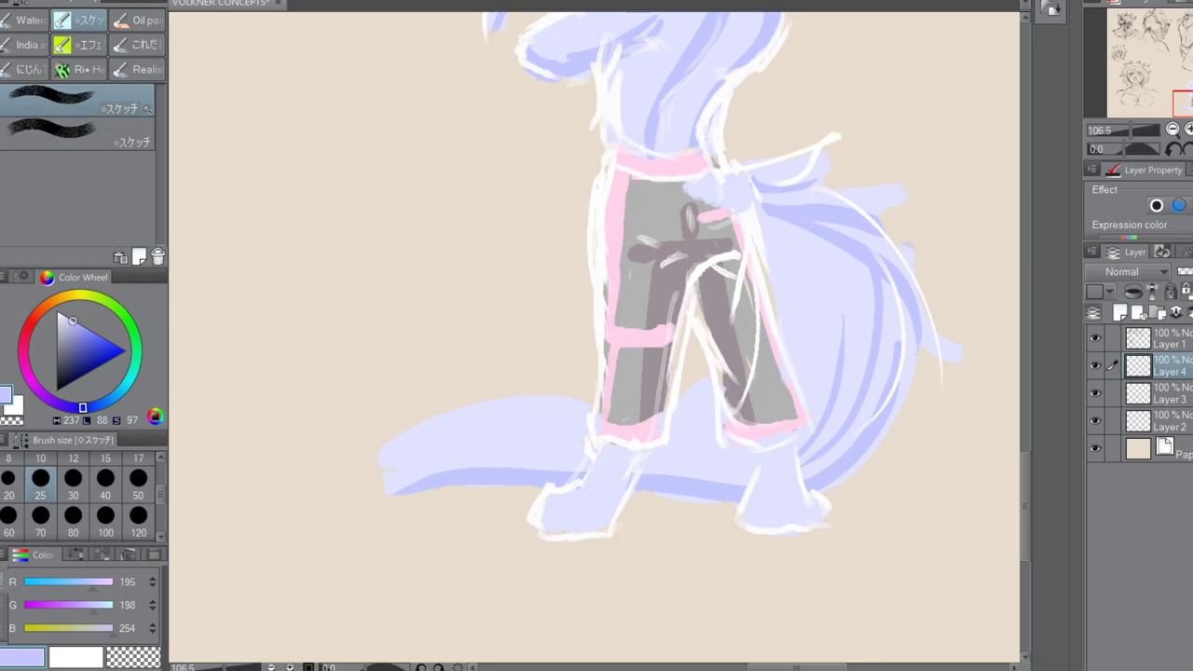
{"action": "key", "text": "p"}
{"action": "left_click_drag", "start_coordinate": [793, 445], "coordinate": [801, 513]}
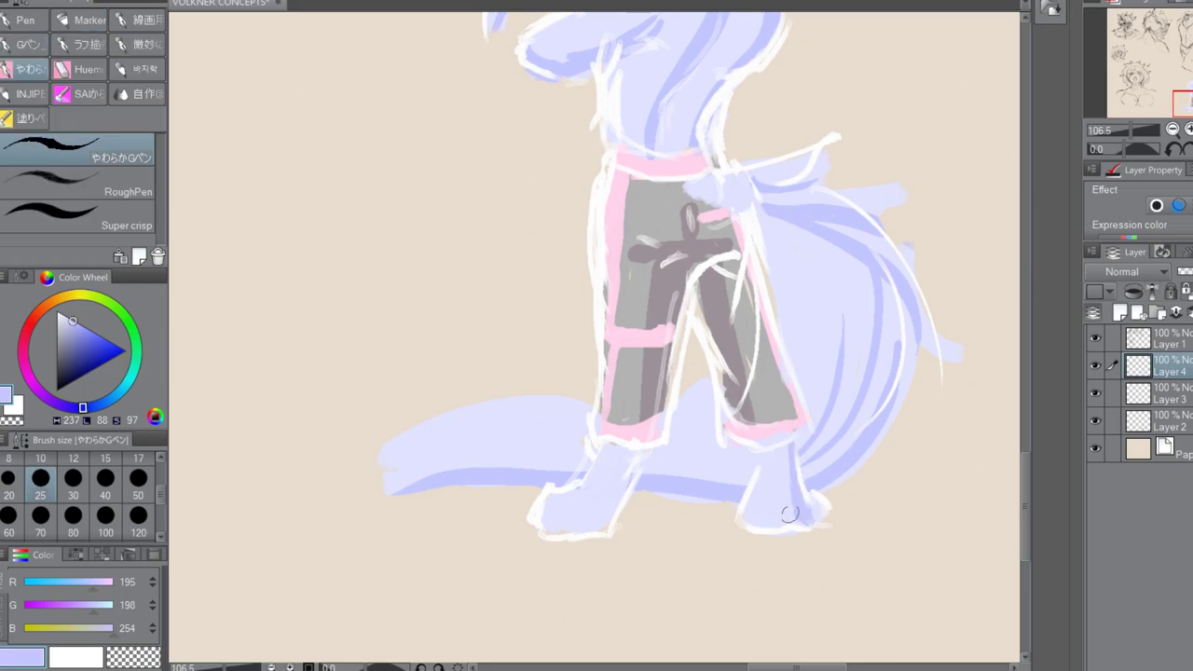
{"action": "mouse_move", "coordinate": [638, 462]}
{"action": "left_mouse_down"}
{"action": "mouse_move", "coordinate": [596, 526]}
{"action": "mouse_move", "coordinate": [573, 522]}
{"action": "left_mouse_up"}
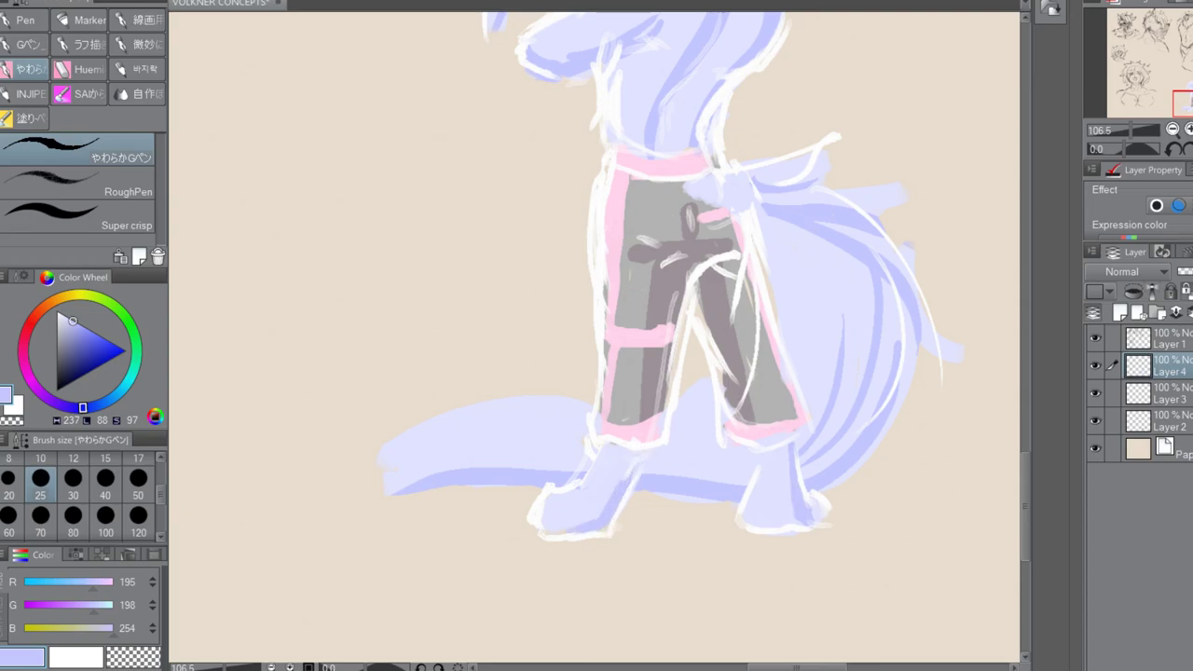
Paint dark grey (RGB 80, 80, 80) claws on both feet
{"action": "left_click", "coordinate": [56, 361]}
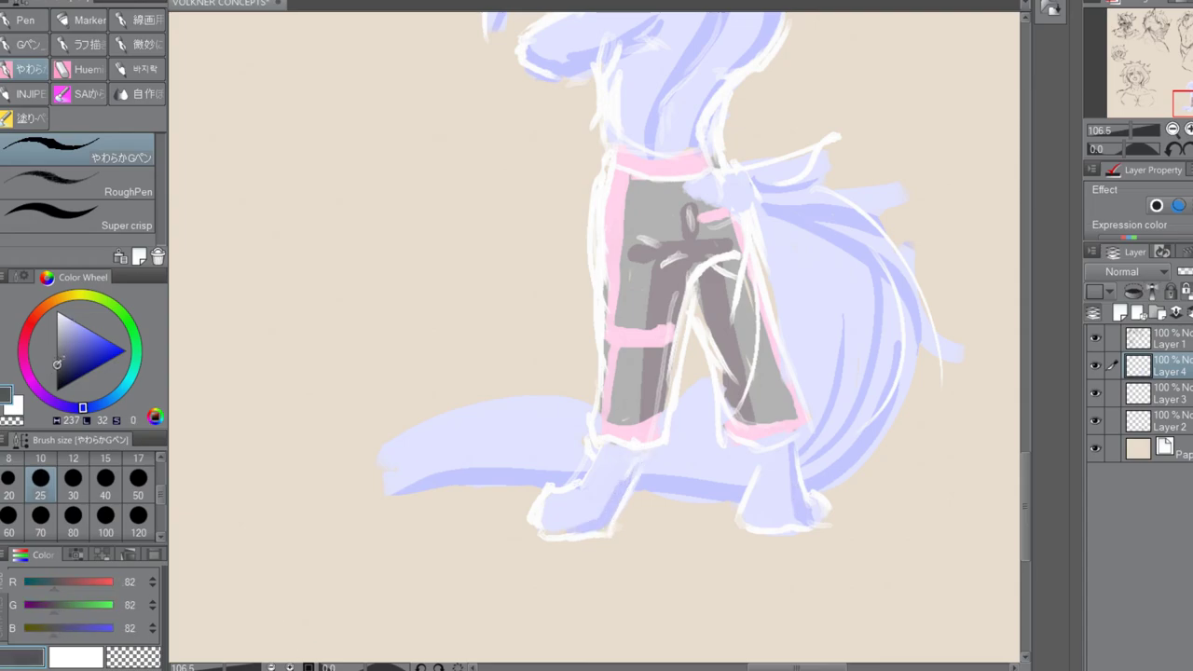
{"action": "left_click_drag", "start_coordinate": [547, 524], "coordinate": [547, 525]}
{"action": "left_click_drag", "start_coordinate": [756, 528], "coordinate": [784, 524]}
{"action": "left_click", "coordinate": [822, 511]}
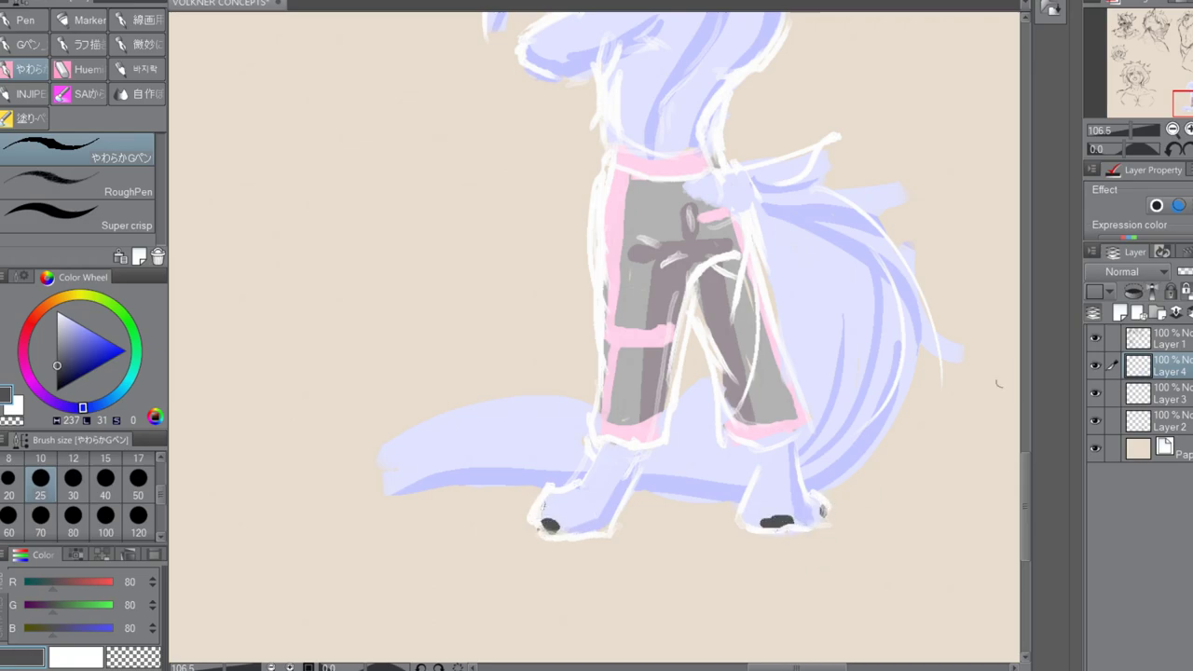
Scatter five small dark grey spots over the upper body and along the bent arm
{"action": "scroll", "coordinate": [1029, 491], "scroll_direction": "up", "scroll_amount": 5}
{"action": "left_click_drag", "start_coordinate": [690, 158], "coordinate": [694, 164]}
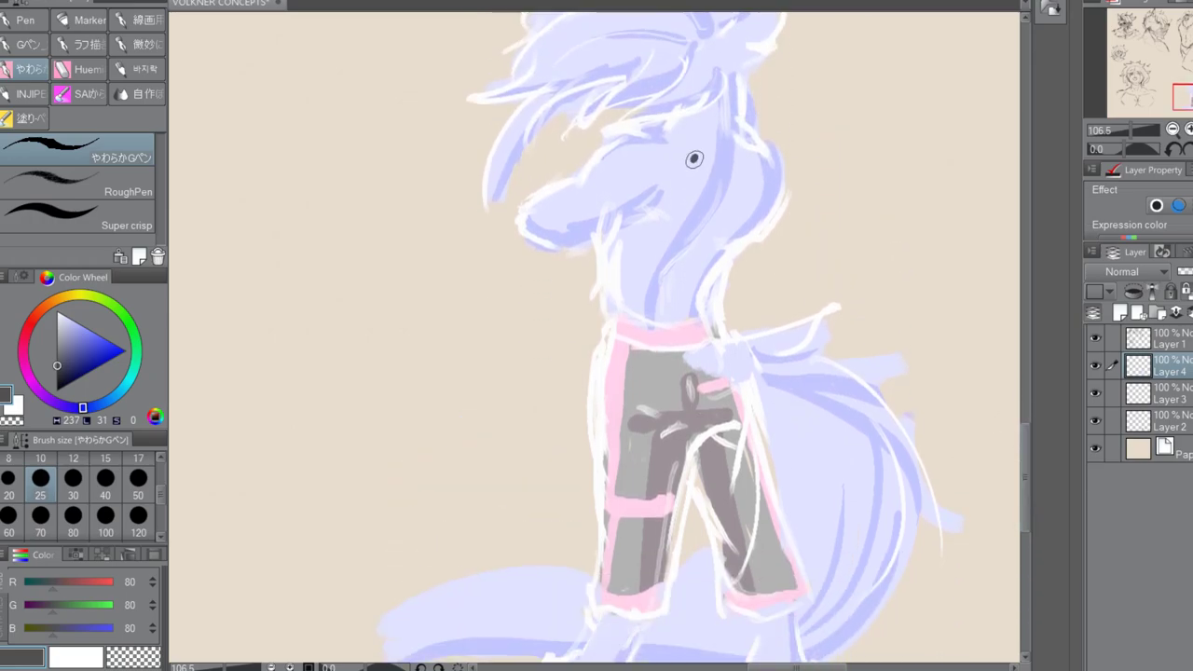
{"action": "left_click", "coordinate": [681, 193]}
{"action": "left_click", "coordinate": [626, 151]}
{"action": "left_click", "coordinate": [594, 182]}
{"action": "left_click", "coordinate": [576, 198]}
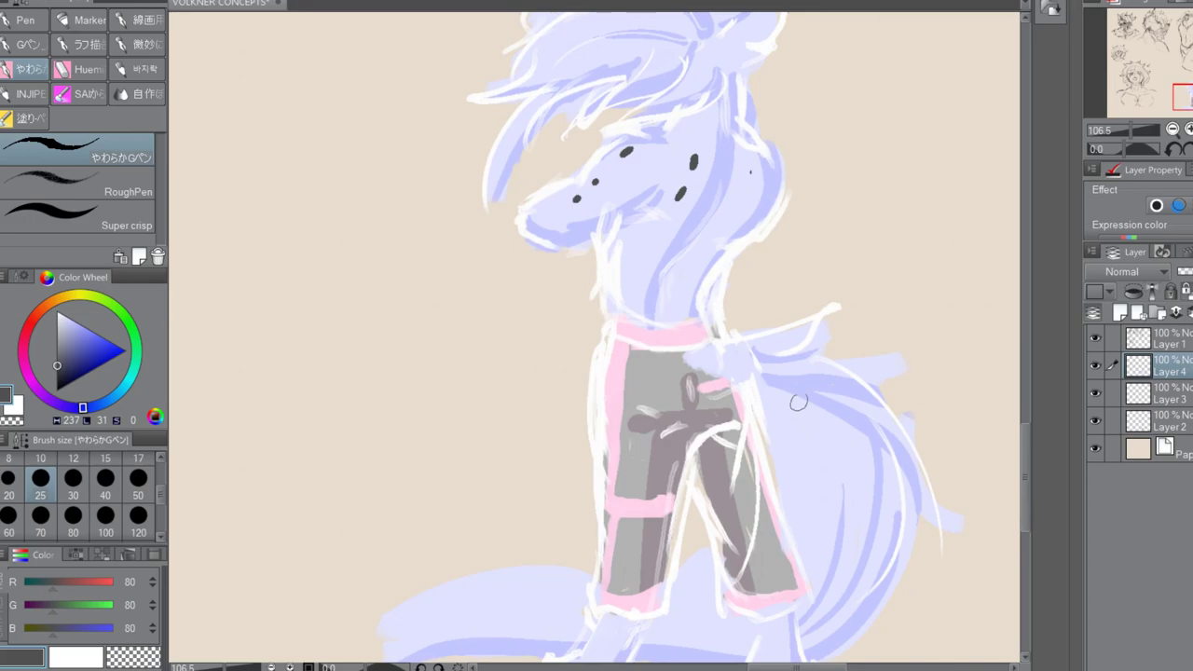
Add dark grey marks to the tail's upper tuft and the raised tip at the back of the hair
{"action": "left_click", "coordinate": [820, 321]}
{"action": "left_click_drag", "start_coordinate": [1027, 447], "coordinate": [1023, 405]}
{"action": "left_click_drag", "start_coordinate": [758, 227], "coordinate": [765, 222]}
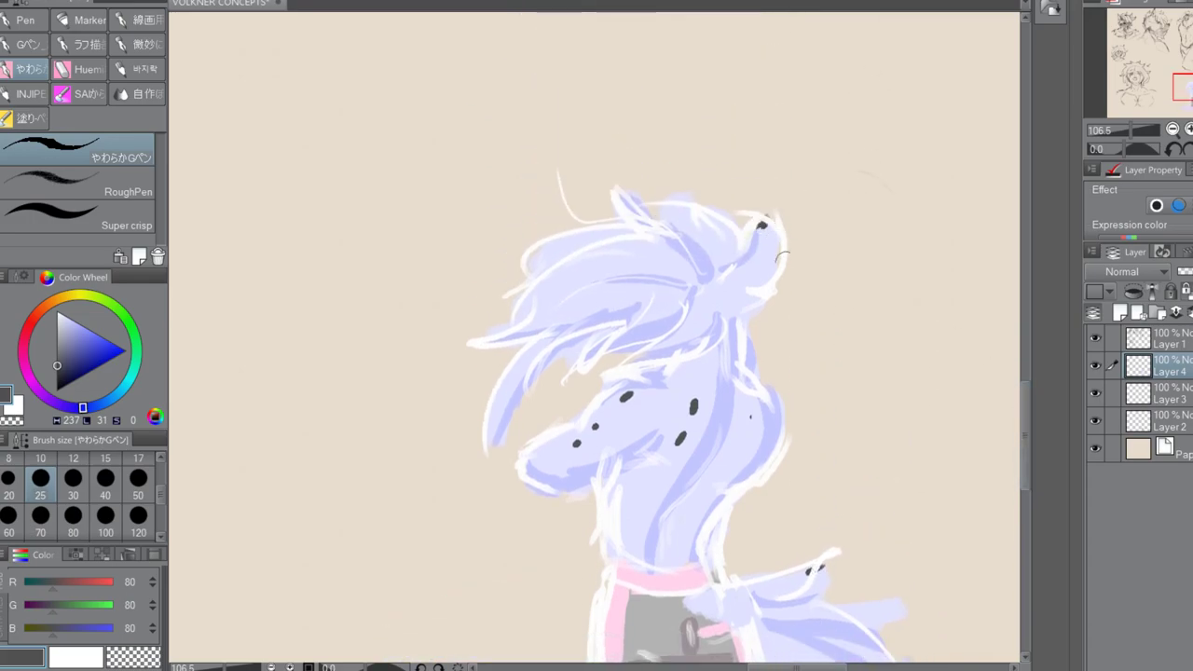
Paint the three tail spikes' tips and a stripe at the tail's end dark grey, and add spots on the lower torso
{"action": "left_click_drag", "start_coordinate": [1025, 391], "coordinate": [1025, 458]}
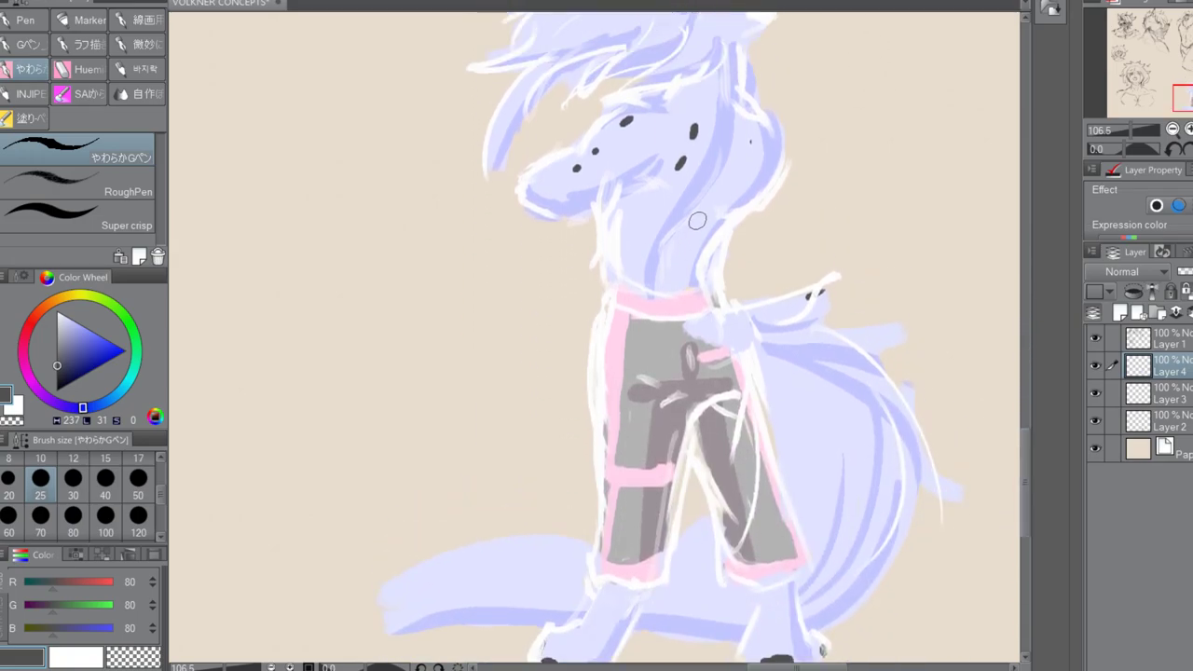
{"action": "left_click_drag", "start_coordinate": [888, 346], "coordinate": [896, 331]}
{"action": "left_click_drag", "start_coordinate": [900, 377], "coordinate": [911, 409]}
{"action": "left_click_drag", "start_coordinate": [936, 477], "coordinate": [950, 494]}
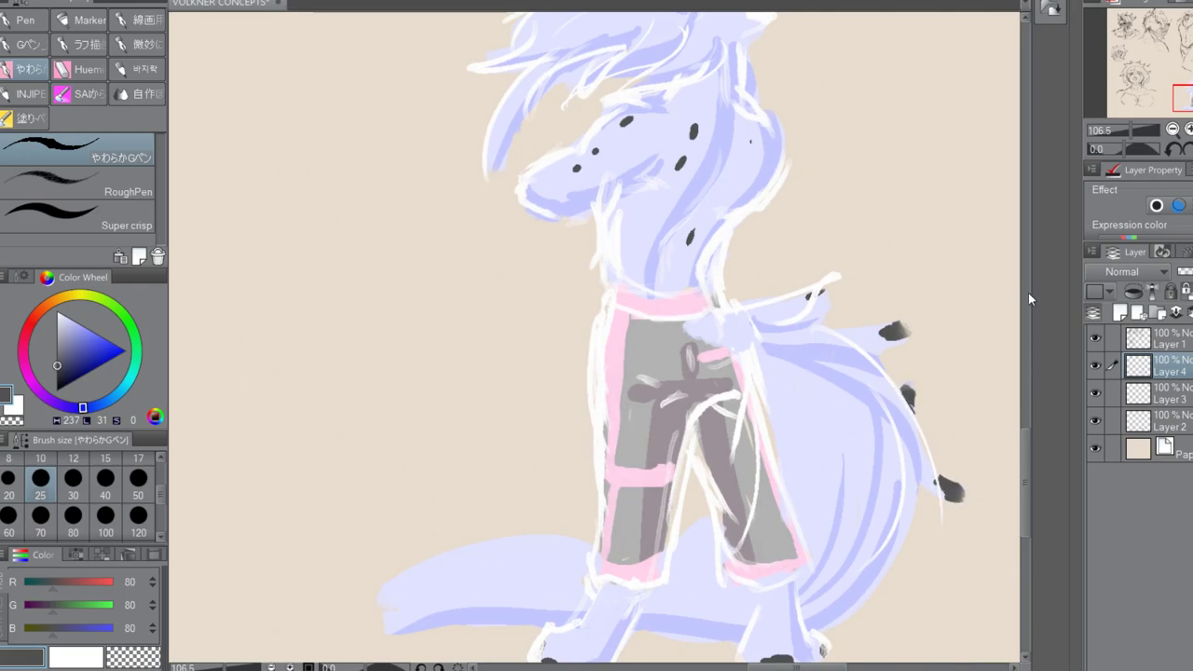
{"action": "left_click_drag", "start_coordinate": [1024, 434], "coordinate": [1025, 474]}
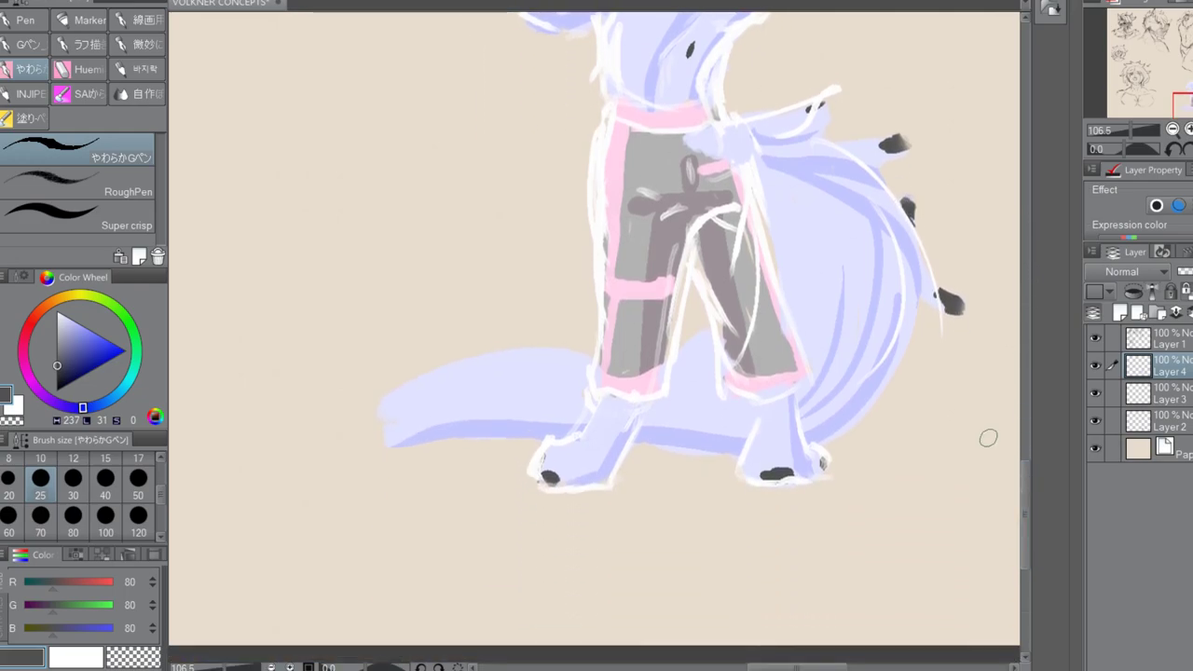
{"action": "left_click_drag", "start_coordinate": [421, 422], "coordinate": [383, 448]}
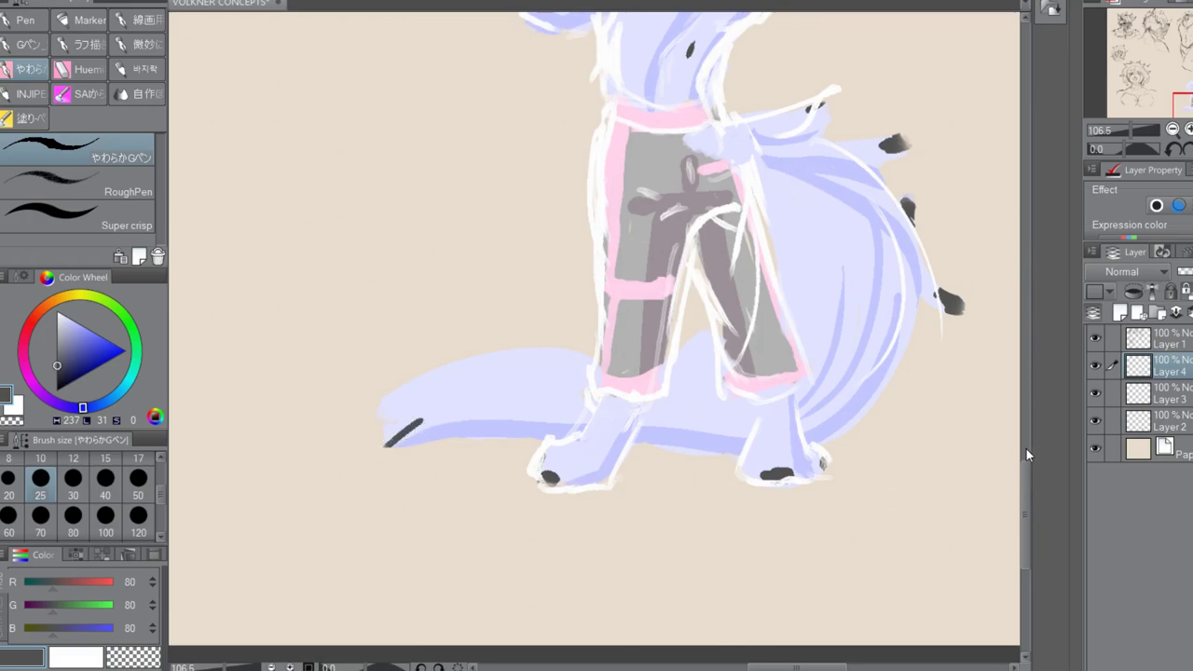
{"action": "left_click_drag", "start_coordinate": [1023, 473], "coordinate": [1024, 435]}
{"action": "left_click", "coordinate": [622, 301]}
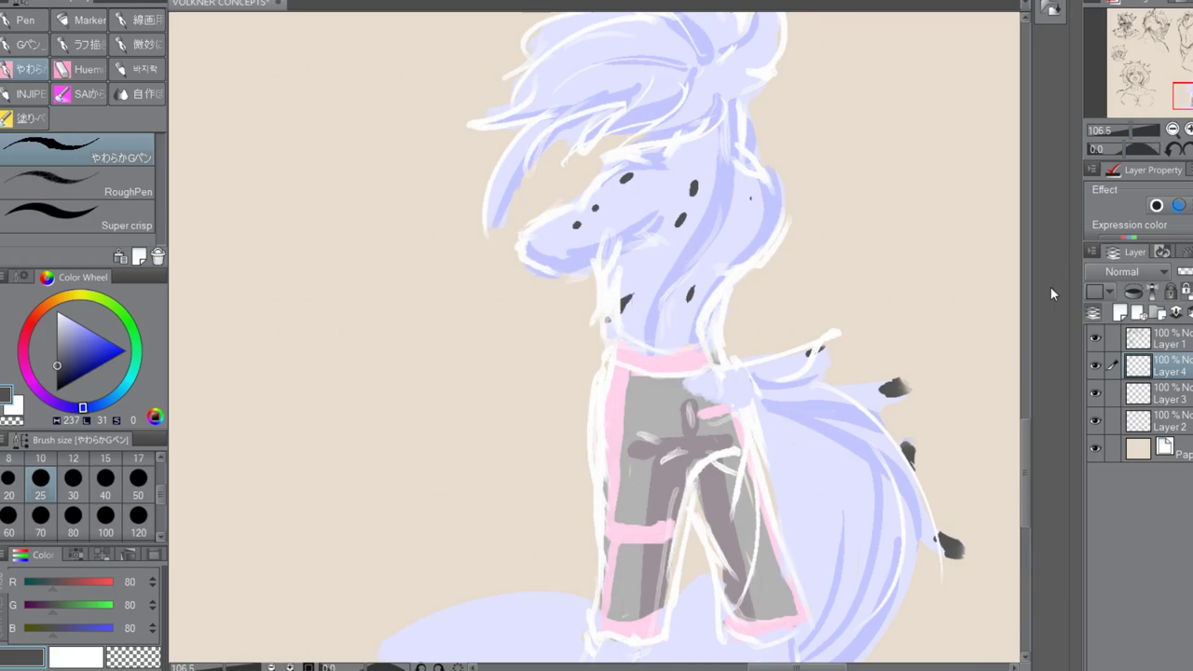
Paint pale pink (RGB 255, 218, 215) marks on the top and tip of the bent arm and on the back
{"action": "mouse_move", "coordinate": [1022, 427]}
{"action": "left_mouse_down"}
{"action": "mouse_move", "coordinate": [1021, 397]}
{"action": "mouse_move", "coordinate": [1017, 448]}
{"action": "mouse_move", "coordinate": [1009, 407]}
{"action": "mouse_move", "coordinate": [1010, 420]}
{"action": "left_mouse_up"}
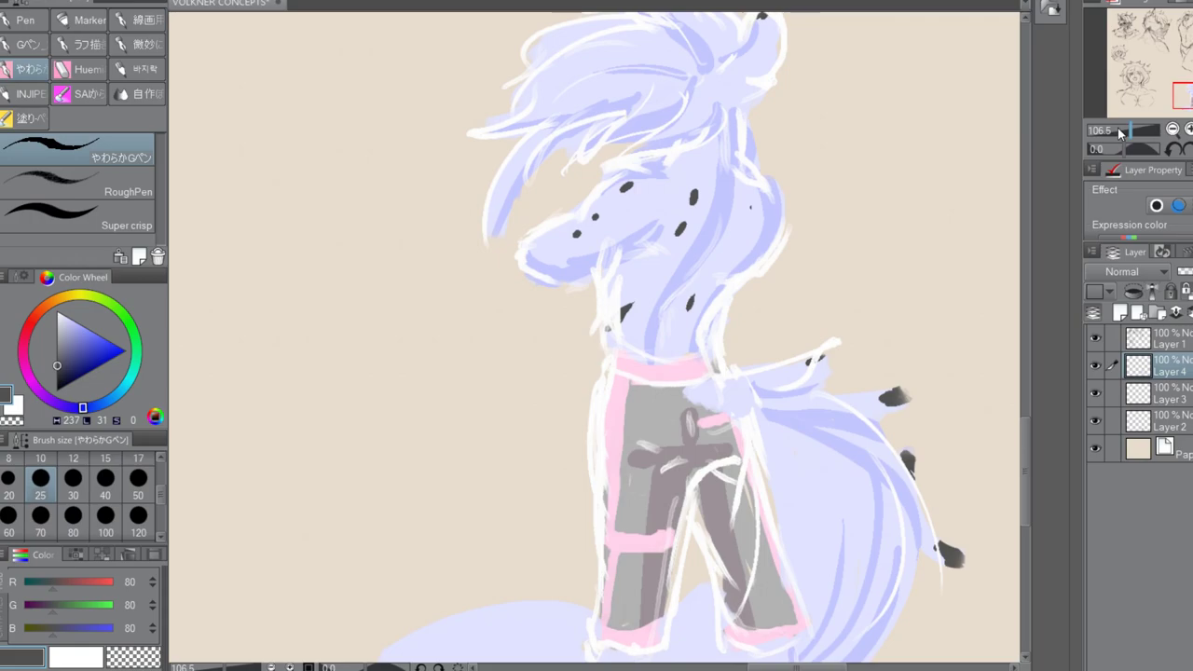
{"action": "left_click_drag", "start_coordinate": [1021, 411], "coordinate": [1035, 438]}
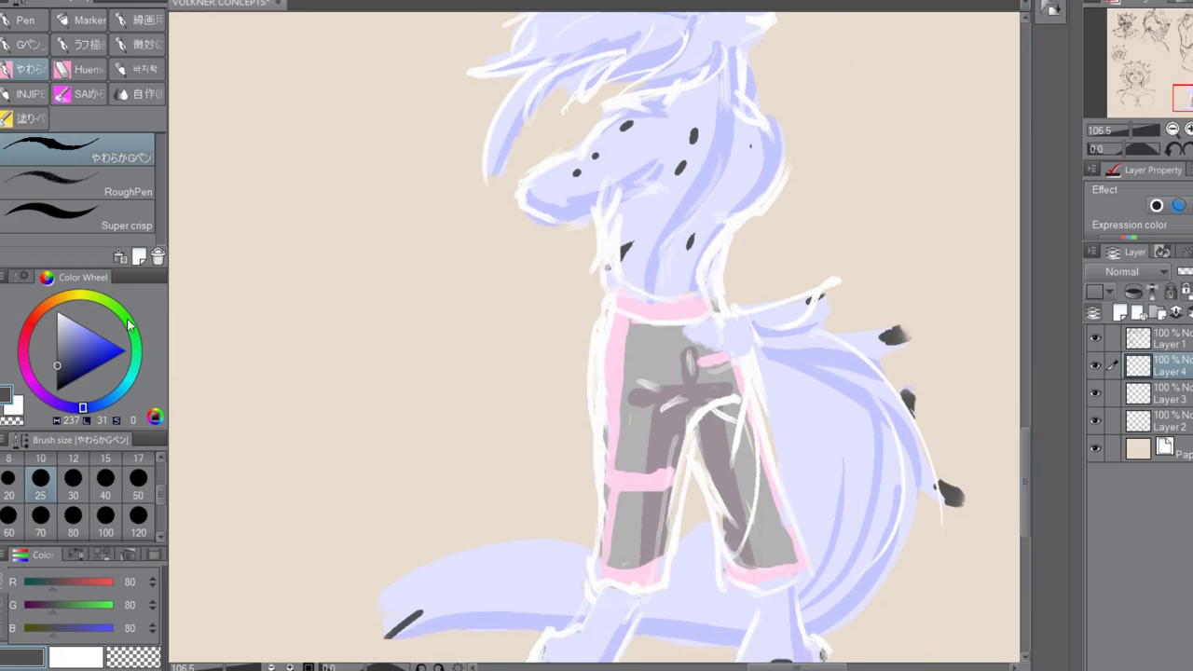
{"action": "left_click", "coordinate": [35, 318]}
{"action": "left_click", "coordinate": [67, 317]}
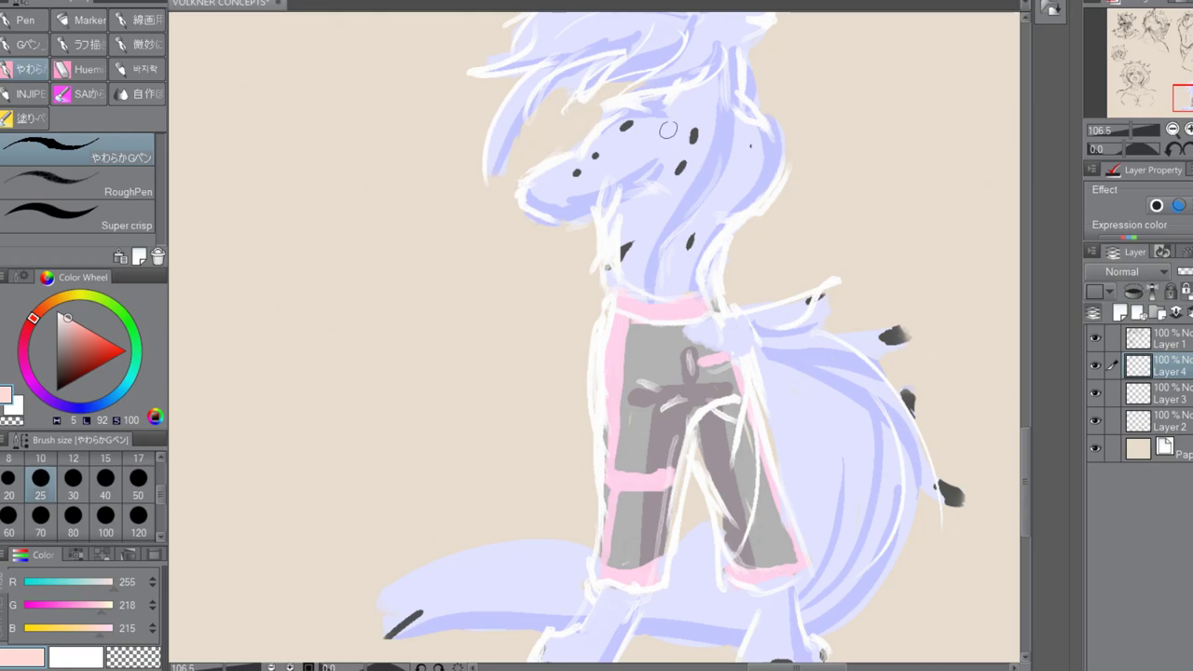
{"action": "left_click_drag", "start_coordinate": [644, 115], "coordinate": [641, 137]}
{"action": "left_click_drag", "start_coordinate": [725, 179], "coordinate": [718, 200]}
{"action": "left_click", "coordinate": [543, 184]}
Shade the figure's hair on Layer 4 with periwinkle (RGB 194, 198, 255) strands sweeping from the hair knot
{"action": "left_click", "coordinate": [1141, 337]}
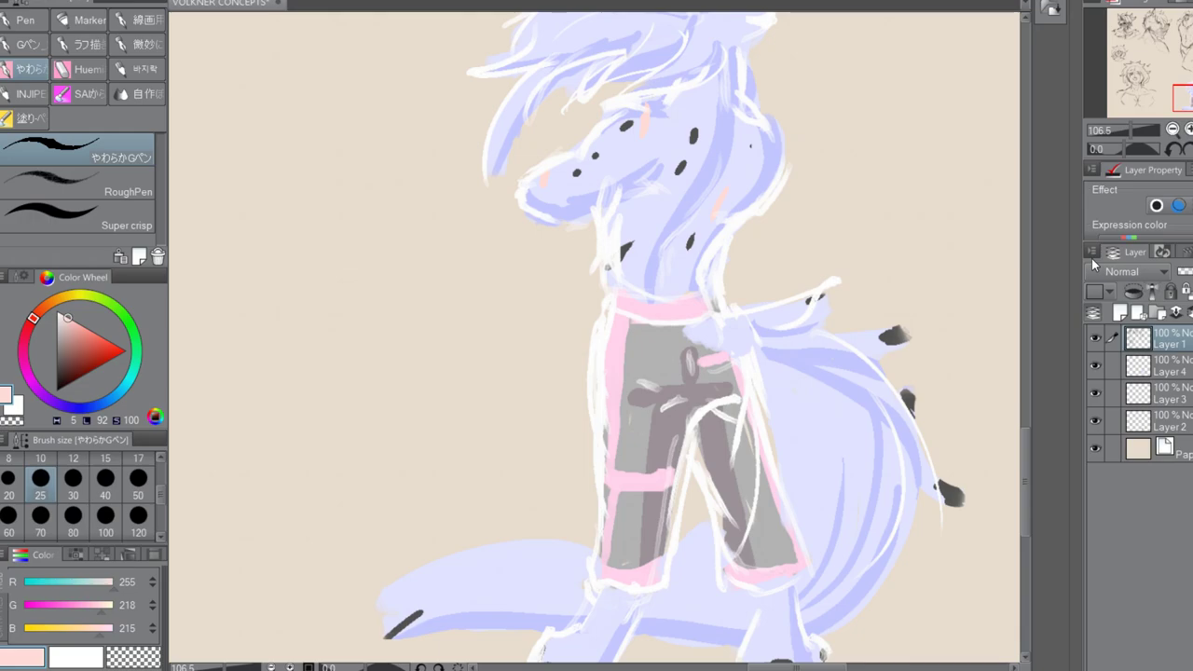
{"action": "left_click_drag", "start_coordinate": [1022, 439], "coordinate": [1021, 408]}
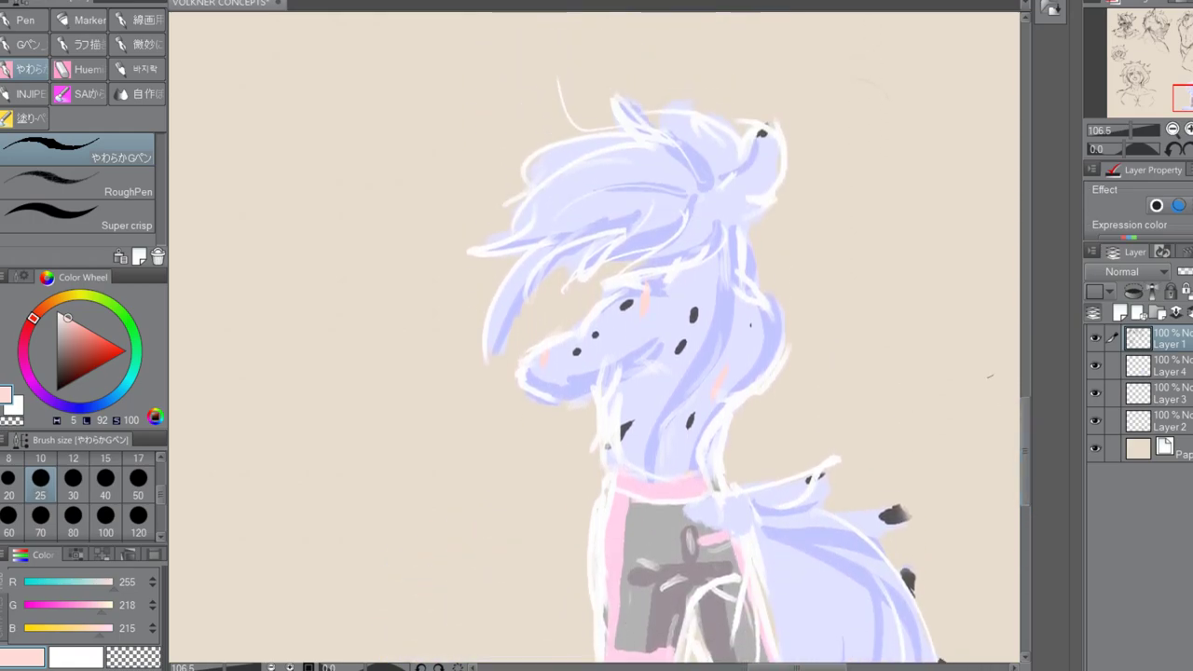
{"action": "left_click", "coordinate": [720, 294], "text": "alt"}
{"action": "left_click_drag", "start_coordinate": [74, 319], "coordinate": [80, 294]}
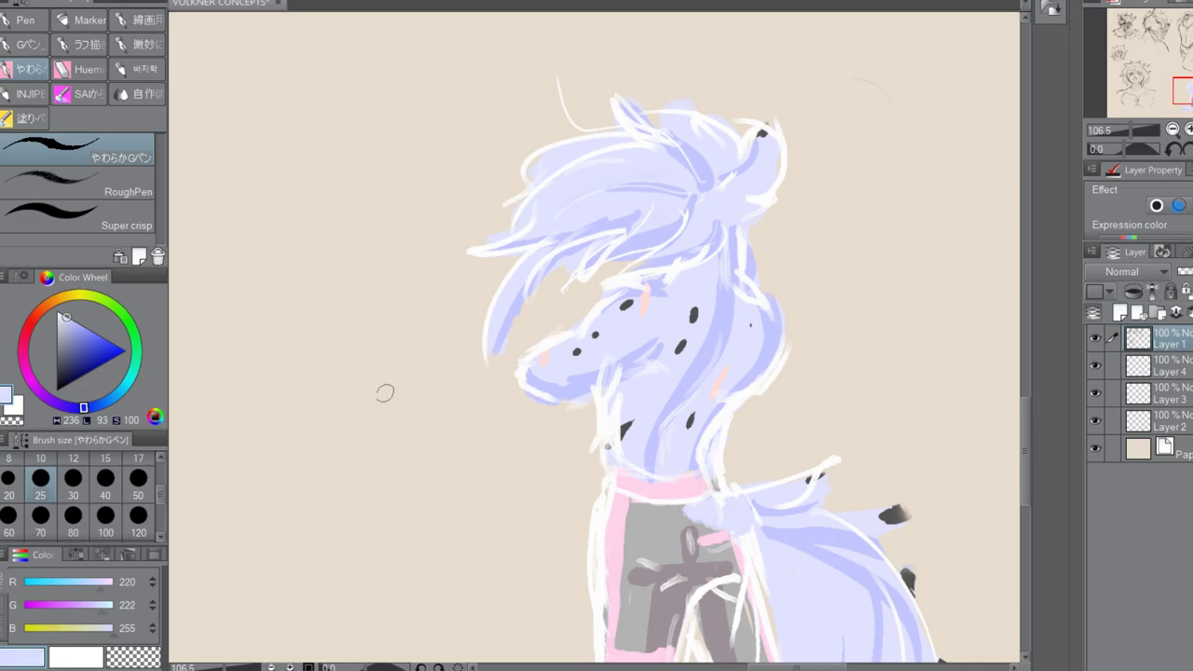
{"action": "left_click", "coordinate": [1179, 374]}
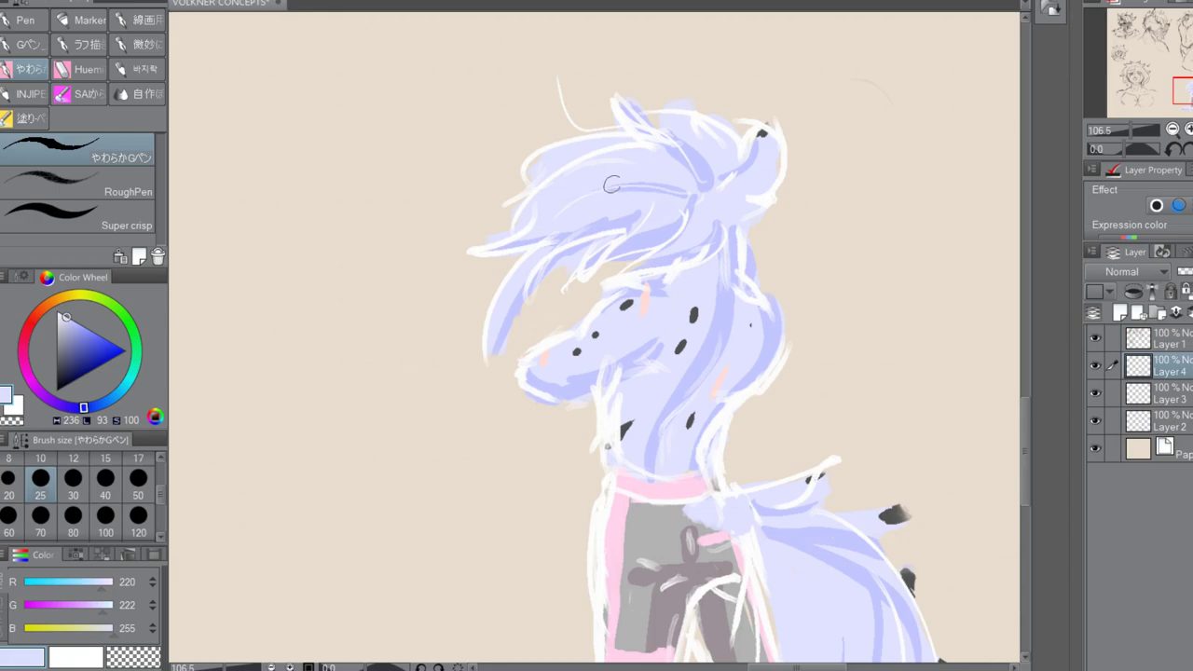
{"action": "left_click", "coordinate": [73, 319]}
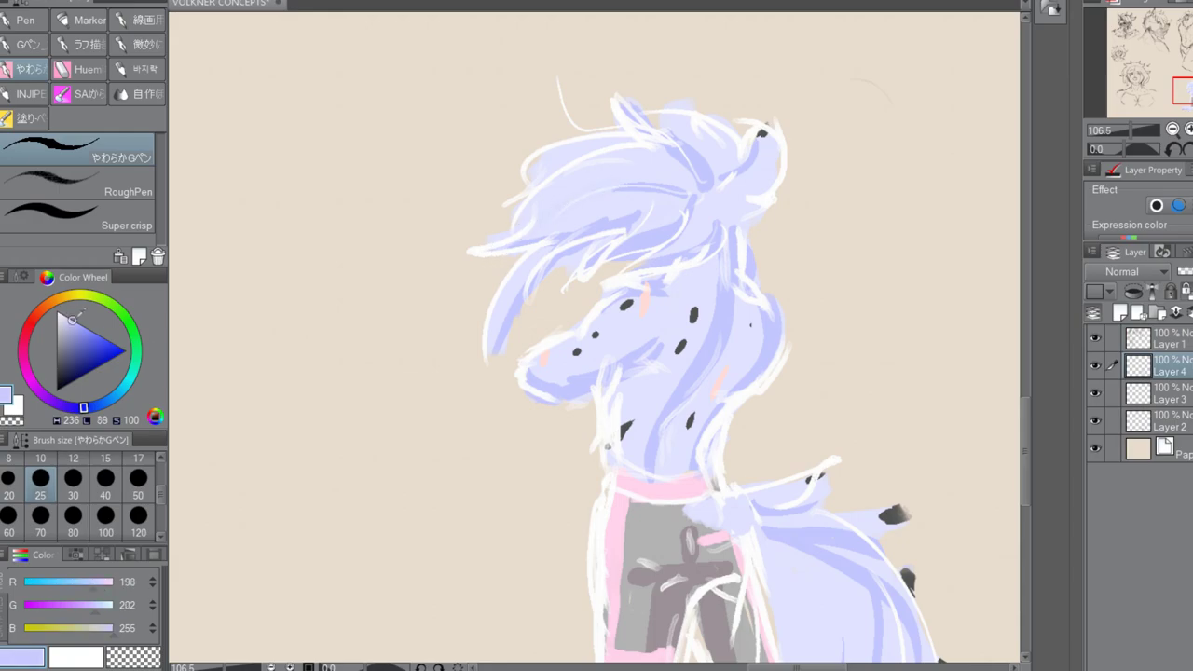
{"action": "left_click", "coordinate": [642, 192], "text": "alt"}
{"action": "left_click", "coordinate": [640, 190], "text": "alt"}
{"action": "mouse_move", "coordinate": [647, 188]}
{"action": "left_mouse_down"}
{"action": "mouse_move", "coordinate": [577, 203]}
{"action": "mouse_move", "coordinate": [522, 235]}
{"action": "left_mouse_up"}
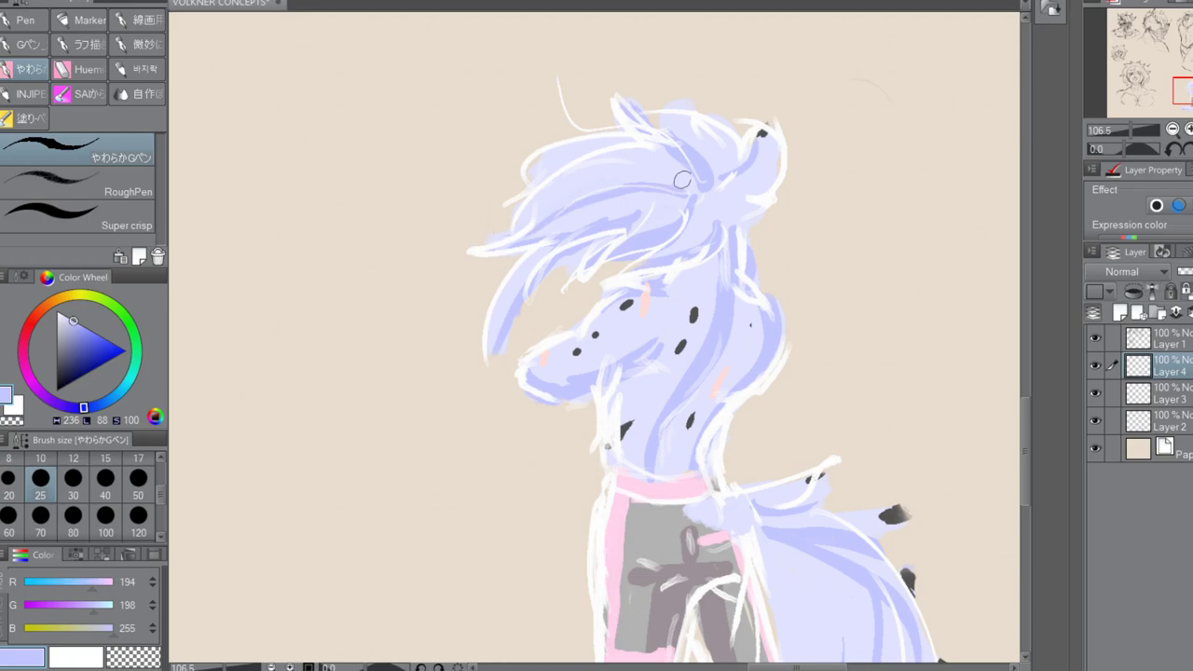
{"action": "mouse_move", "coordinate": [656, 183]}
{"action": "left_mouse_down"}
{"action": "mouse_move", "coordinate": [588, 173]}
{"action": "mouse_move", "coordinate": [481, 239]}
{"action": "mouse_move", "coordinate": [563, 181]}
{"action": "left_mouse_up"}
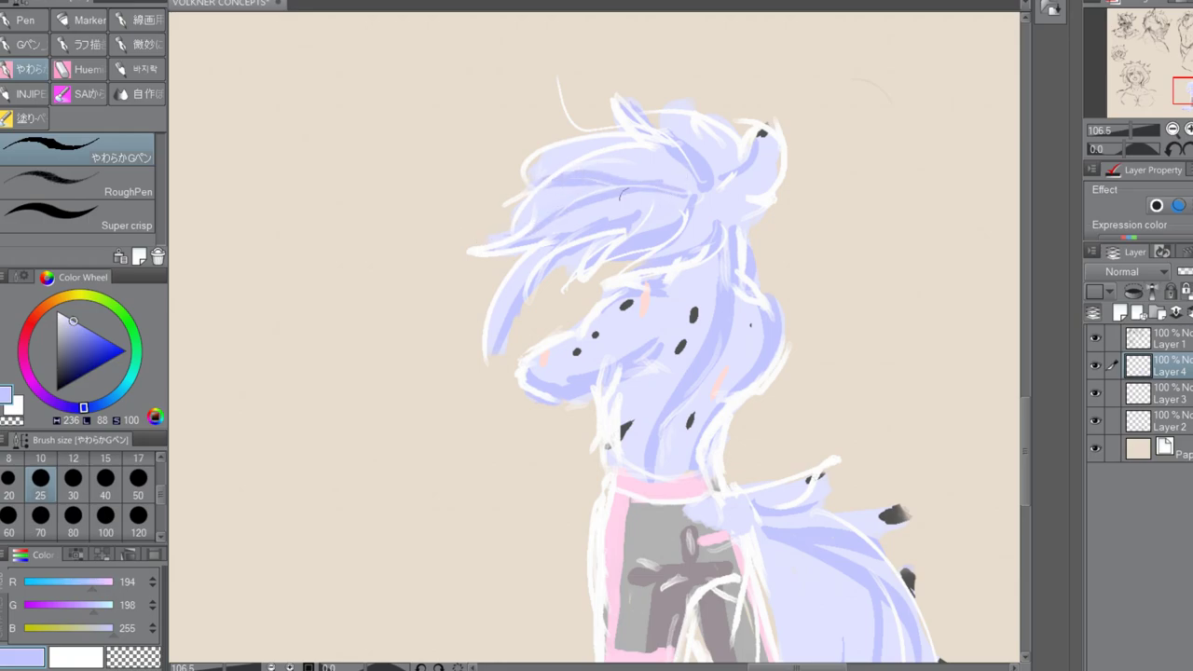
{"action": "left_click", "coordinate": [596, 186], "text": "alt"}
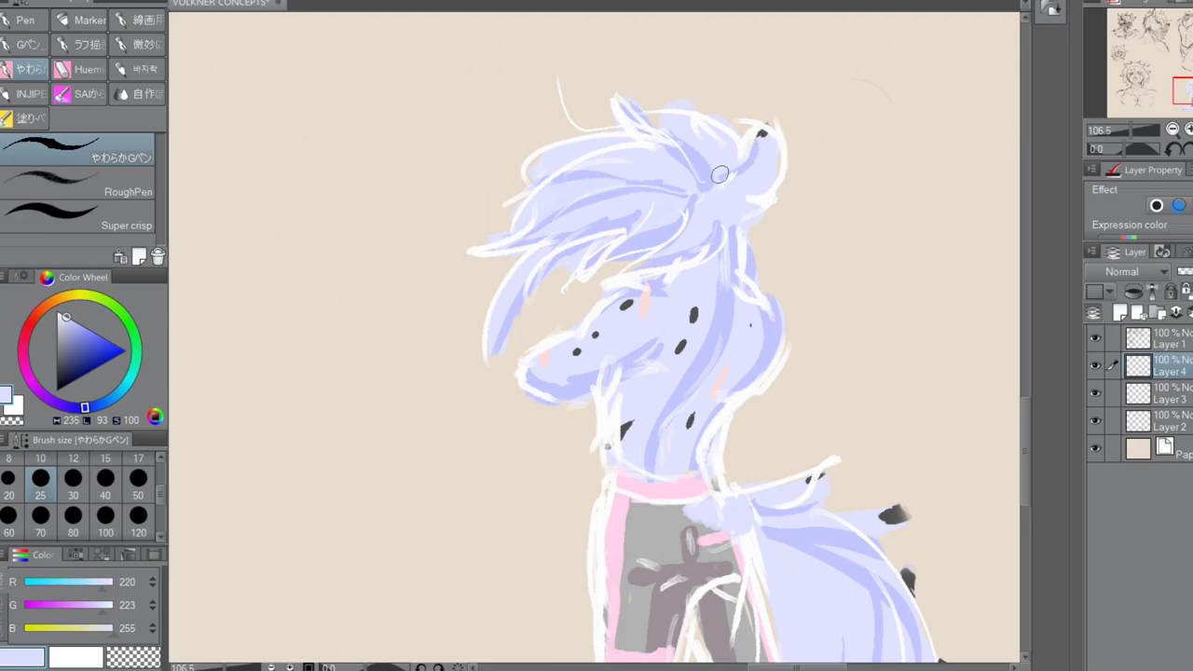
{"action": "left_click", "coordinate": [708, 175], "text": "alt"}
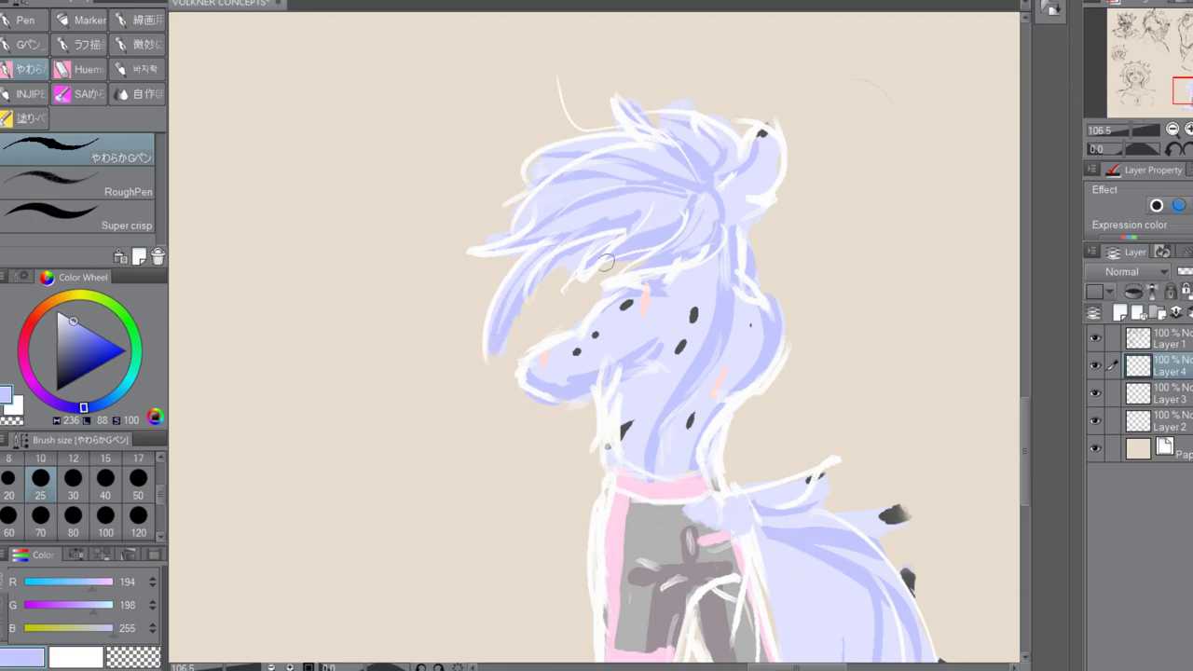
Add white highlight strands along the sweeping front hair
{"action": "left_click", "coordinate": [66, 316]}
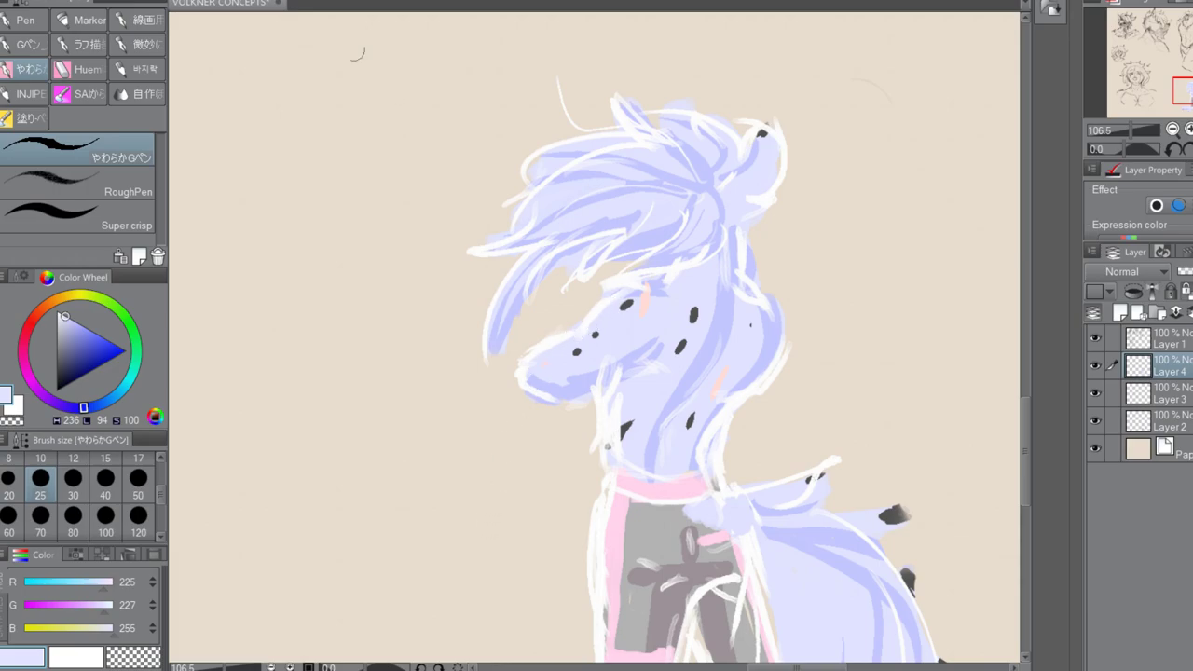
{"action": "left_click", "coordinate": [57, 313]}
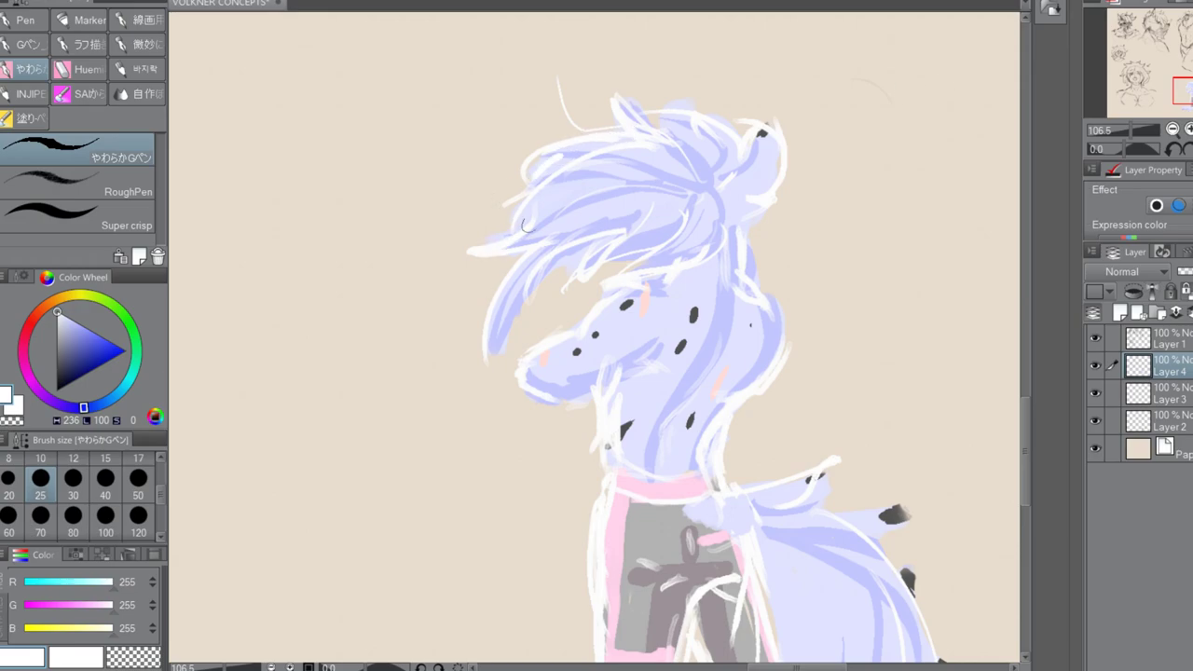
{"action": "left_click_drag", "start_coordinate": [633, 193], "coordinate": [518, 244]}
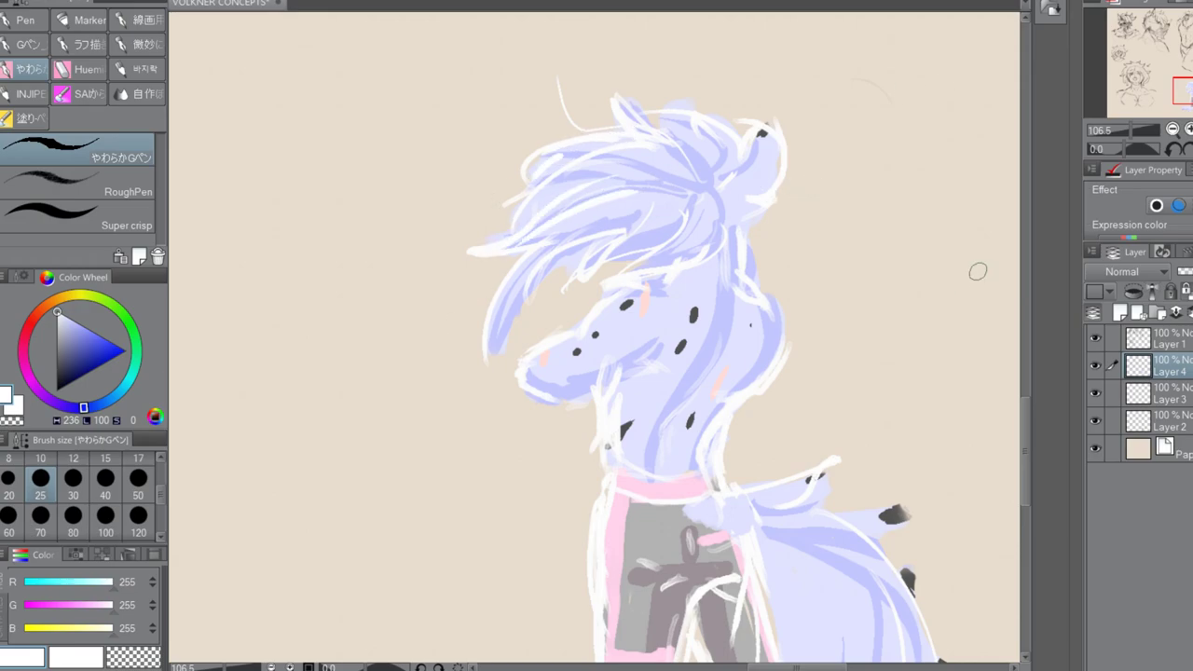
Redraw the white outline along the trousers' front edge on Layer 1
{"action": "mouse_move", "coordinate": [1025, 410]}
{"action": "left_mouse_down"}
{"action": "mouse_move", "coordinate": [1026, 501]}
{"action": "mouse_move", "coordinate": [993, 391]}
{"action": "left_mouse_up"}
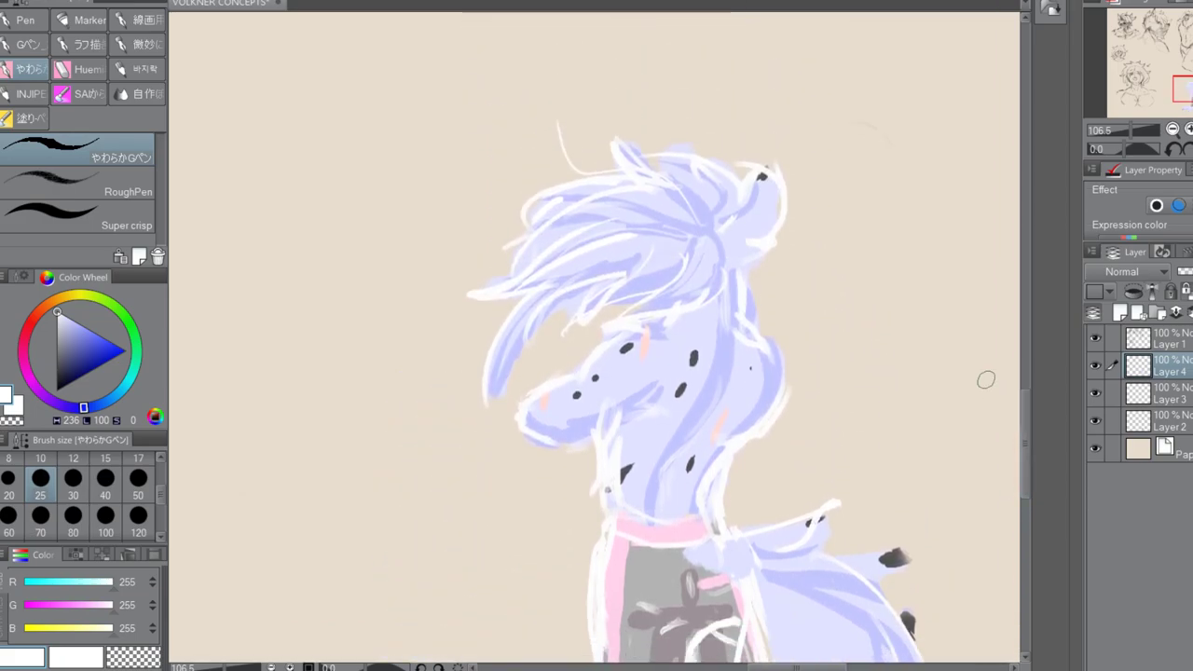
{"action": "left_click_drag", "start_coordinate": [1023, 404], "coordinate": [1006, 439]}
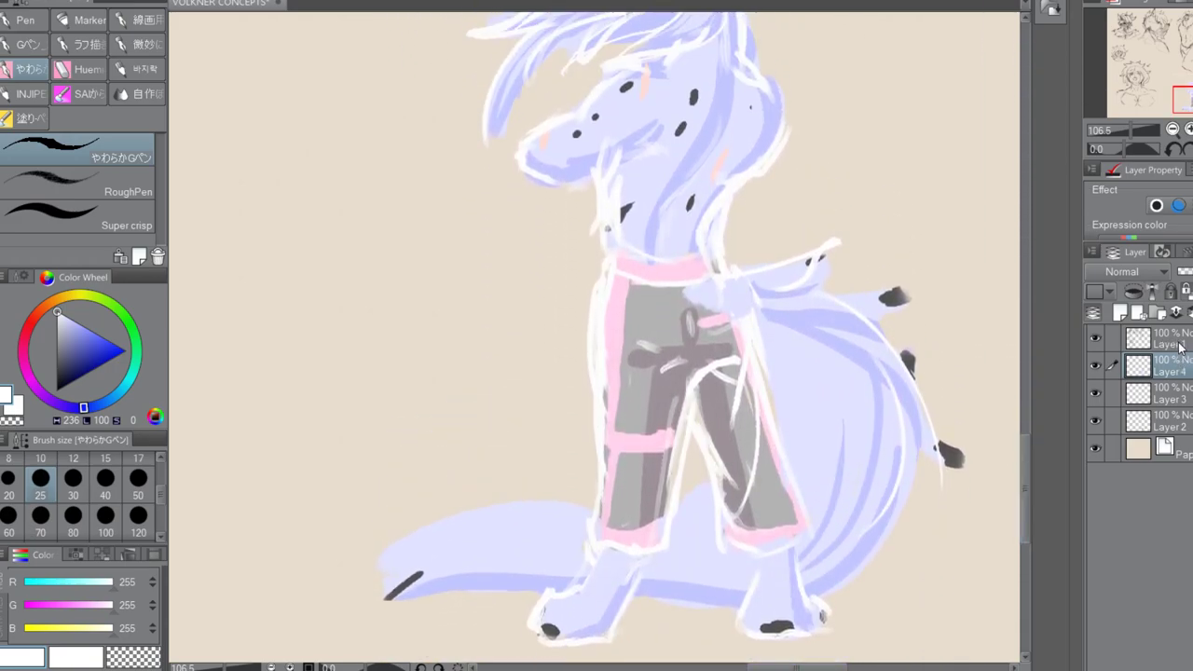
{"action": "left_click", "coordinate": [1179, 344]}
{"action": "mouse_move", "coordinate": [600, 270]}
{"action": "left_mouse_down"}
{"action": "mouse_move", "coordinate": [600, 381]}
{"action": "mouse_move", "coordinate": [611, 447]}
{"action": "mouse_move", "coordinate": [607, 414]}
{"action": "left_mouse_up"}
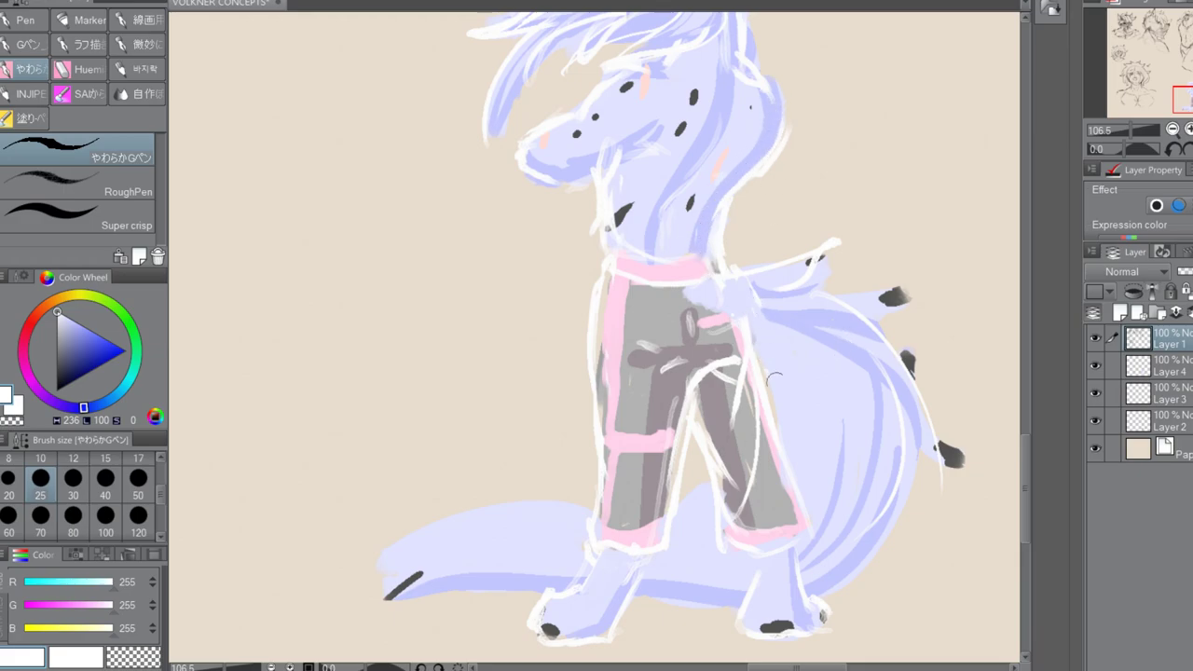
Sketch a large loose circle in red (RGB 255, 0, 1) with the rough pencil-style pen on the empty canvas beside the figure
{"action": "left_click_drag", "start_coordinate": [1022, 445], "coordinate": [1022, 419]}
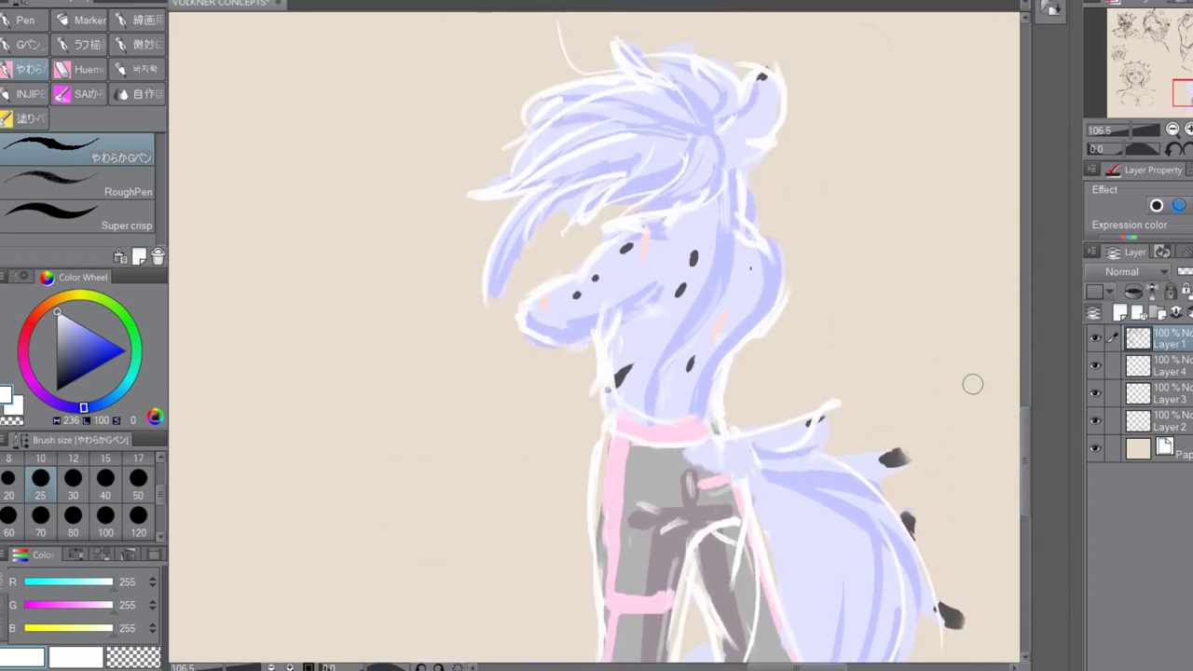
{"action": "mouse_move", "coordinate": [1022, 438]}
{"action": "left_mouse_down"}
{"action": "mouse_move", "coordinate": [1026, 557]}
{"action": "mouse_move", "coordinate": [1019, 459]}
{"action": "mouse_move", "coordinate": [1034, 335]}
{"action": "mouse_move", "coordinate": [1026, 444]}
{"action": "left_mouse_up"}
{"action": "mouse_move", "coordinate": [225, 667]}
{"action": "left_mouse_down"}
{"action": "mouse_move", "coordinate": [197, 667]}
{"action": "mouse_move", "coordinate": [219, 668]}
{"action": "left_mouse_up"}
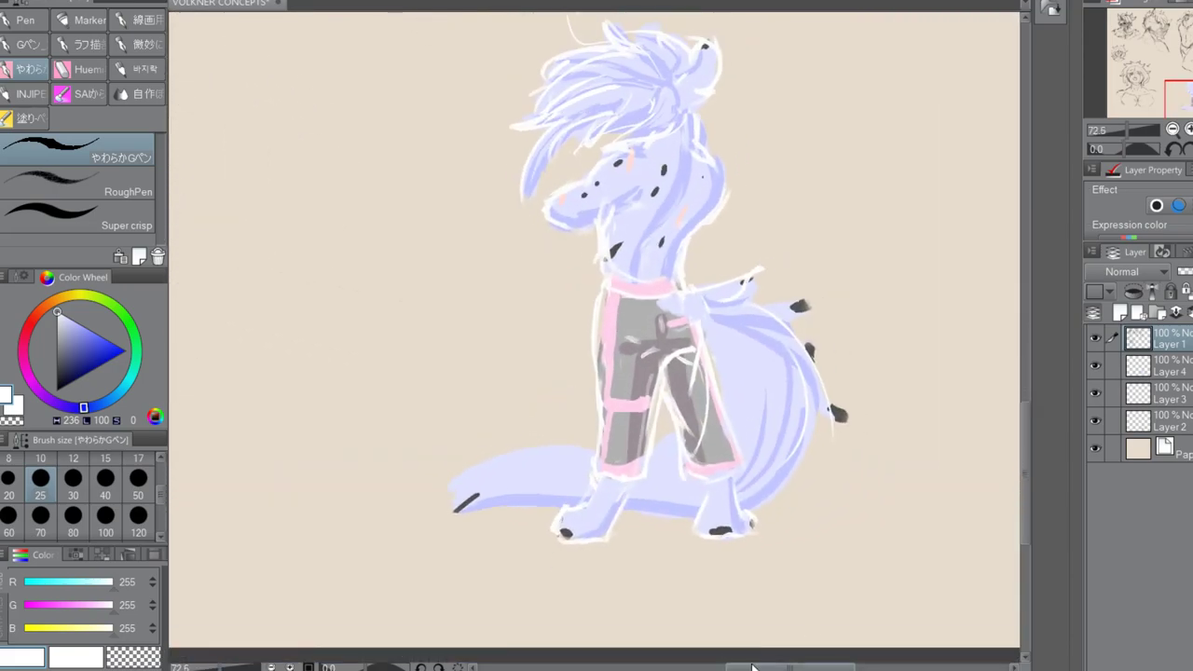
{"action": "left_click_drag", "start_coordinate": [790, 667], "coordinate": [854, 667]}
{"action": "scroll", "coordinate": [1025, 436], "scroll_direction": "up", "scroll_amount": 5}
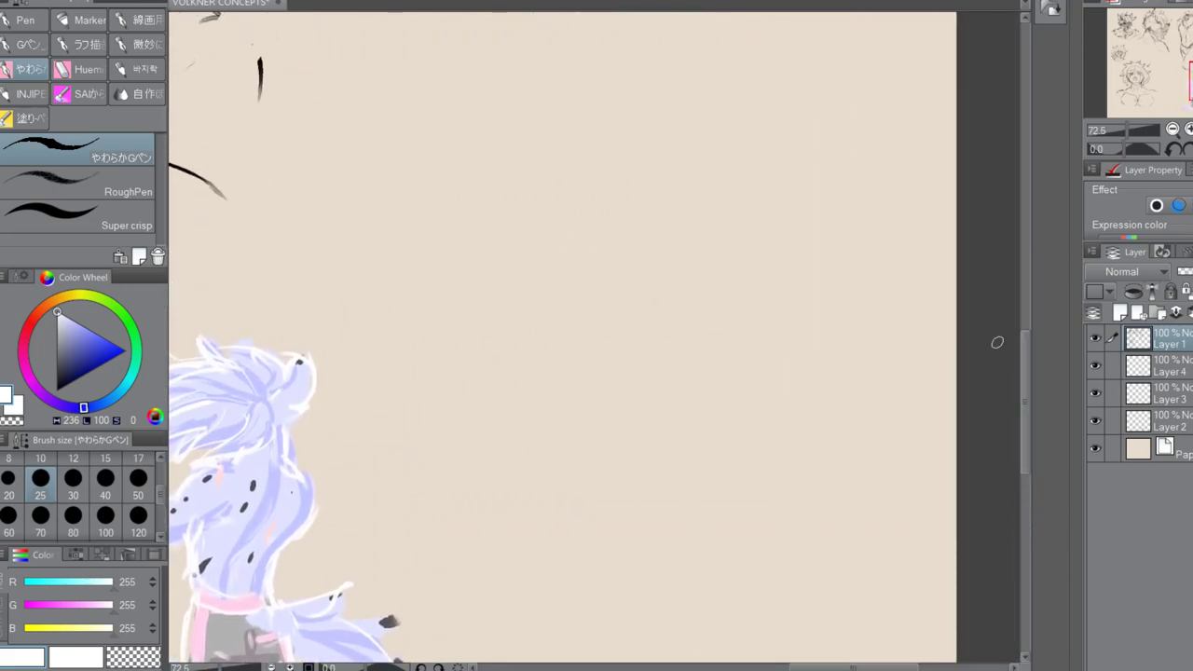
{"action": "left_click", "coordinate": [1, 127]}
{"action": "left_click_drag", "start_coordinate": [59, 384], "coordinate": [39, 501]}
{"action": "mouse_move", "coordinate": [83, 350]}
{"action": "left_mouse_down"}
{"action": "mouse_move", "coordinate": [87, 328]}
{"action": "mouse_move", "coordinate": [125, 350]}
{"action": "left_mouse_up"}
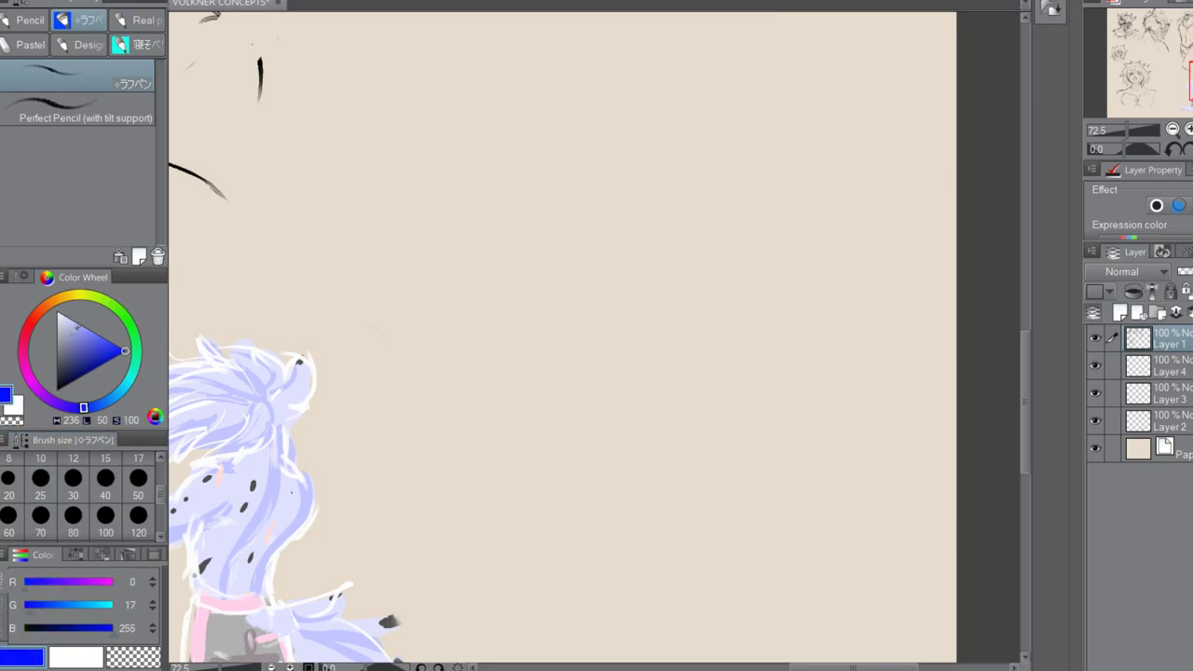
{"action": "left_click", "coordinate": [31, 322]}
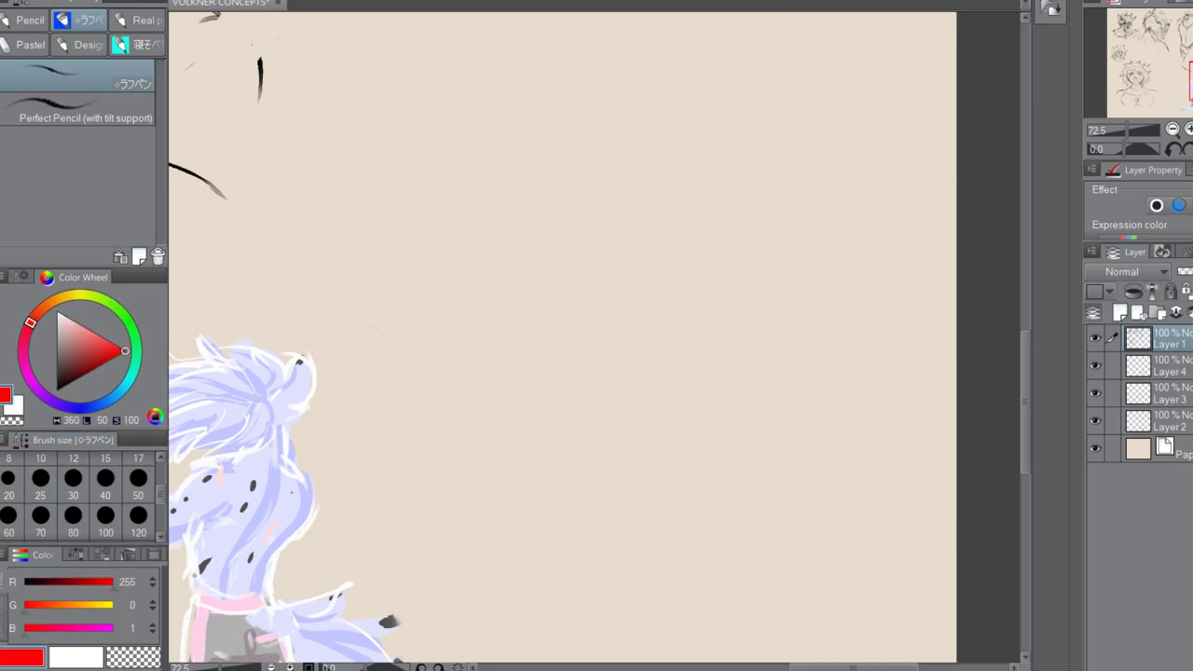
{"action": "mouse_move", "coordinate": [705, 174]}
{"action": "left_mouse_down"}
{"action": "mouse_move", "coordinate": [736, 270]}
{"action": "mouse_move", "coordinate": [528, 233]}
{"action": "mouse_move", "coordinate": [551, 337]}
{"action": "left_mouse_up"}
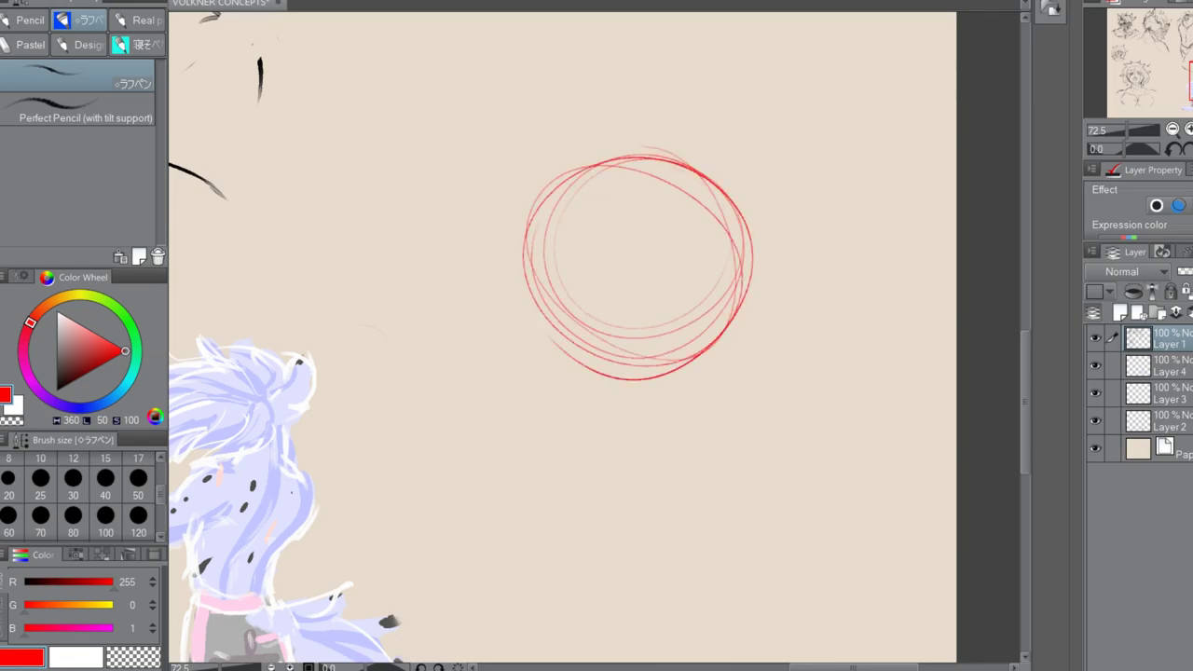
Sketch a bent thumb in red, with its rounded base overlapping the circle
{"action": "scroll", "coordinate": [1024, 301], "scroll_direction": "up", "scroll_amount": 3}
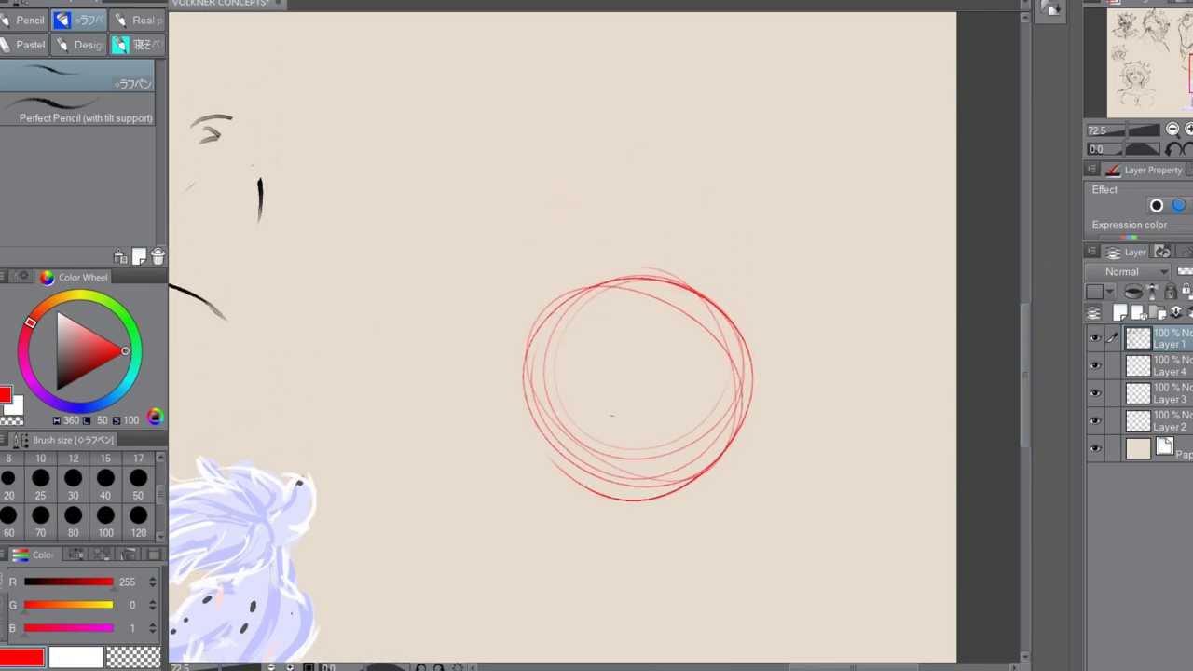
{"action": "mouse_move", "coordinate": [577, 333]}
{"action": "left_mouse_down"}
{"action": "mouse_move", "coordinate": [506, 316]}
{"action": "mouse_move", "coordinate": [641, 437]}
{"action": "mouse_move", "coordinate": [526, 413]}
{"action": "left_mouse_up"}
{"action": "left_click_drag", "start_coordinate": [641, 435], "coordinate": [533, 462]}
{"action": "mouse_move", "coordinate": [497, 335]}
{"action": "left_mouse_down"}
{"action": "mouse_move", "coordinate": [634, 462]}
{"action": "mouse_move", "coordinate": [488, 326]}
{"action": "mouse_move", "coordinate": [550, 452]}
{"action": "left_mouse_up"}
{"action": "mouse_move", "coordinate": [552, 296]}
{"action": "left_mouse_down"}
{"action": "mouse_move", "coordinate": [535, 249]}
{"action": "mouse_move", "coordinate": [472, 223]}
{"action": "left_mouse_up"}
{"action": "mouse_move", "coordinate": [544, 265]}
{"action": "left_mouse_down"}
{"action": "mouse_move", "coordinate": [469, 186]}
{"action": "mouse_move", "coordinate": [427, 199]}
{"action": "left_mouse_up"}
{"action": "mouse_move", "coordinate": [427, 199]}
{"action": "left_mouse_down"}
{"action": "mouse_move", "coordinate": [466, 250]}
{"action": "mouse_move", "coordinate": [454, 250]}
{"action": "mouse_move", "coordinate": [477, 305]}
{"action": "left_mouse_up"}
{"action": "left_click_drag", "start_coordinate": [469, 260], "coordinate": [471, 303]}
{"action": "left_click_drag", "start_coordinate": [424, 179], "coordinate": [421, 192]}
{"action": "mouse_move", "coordinate": [433, 178]}
{"action": "left_mouse_down"}
{"action": "mouse_move", "coordinate": [509, 191]}
{"action": "mouse_move", "coordinate": [543, 276]}
{"action": "mouse_move", "coordinate": [629, 375]}
{"action": "mouse_move", "coordinate": [619, 443]}
{"action": "left_mouse_up"}
{"action": "left_click_drag", "start_coordinate": [486, 289], "coordinate": [545, 449]}
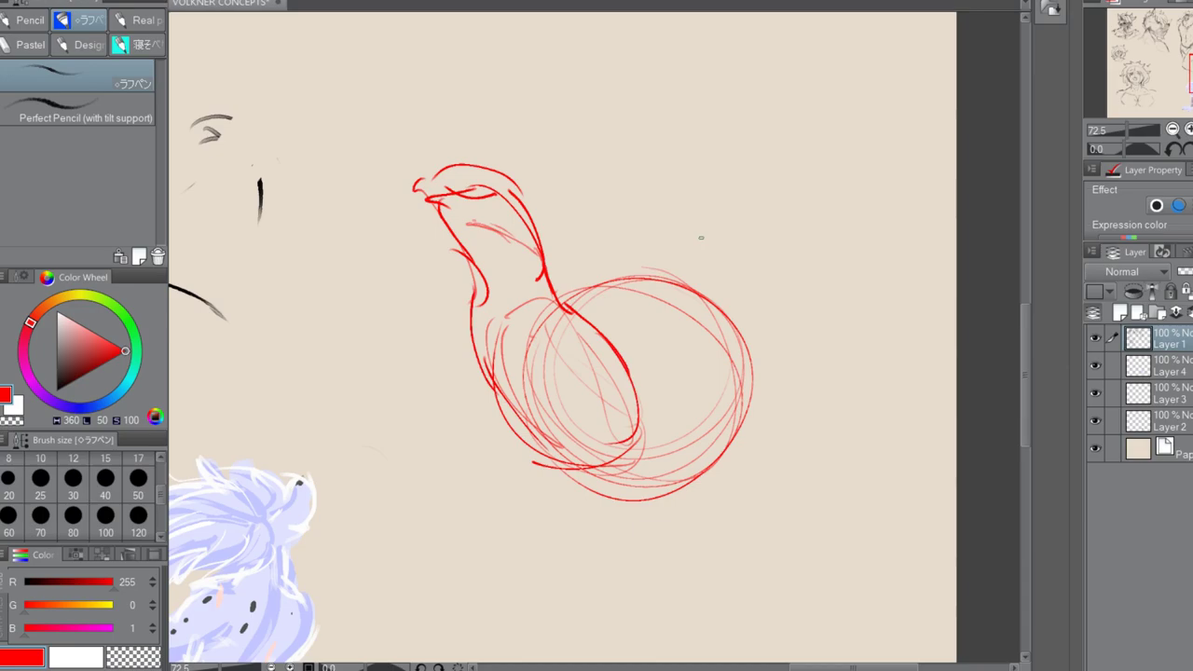
Rough in the upper edge of the palm above the circle and the palm's outer side
{"action": "mouse_move", "coordinate": [1022, 326]}
{"action": "left_mouse_down"}
{"action": "mouse_move", "coordinate": [1023, 265]}
{"action": "mouse_move", "coordinate": [1032, 406]}
{"action": "mouse_move", "coordinate": [1005, 310]}
{"action": "left_mouse_up"}
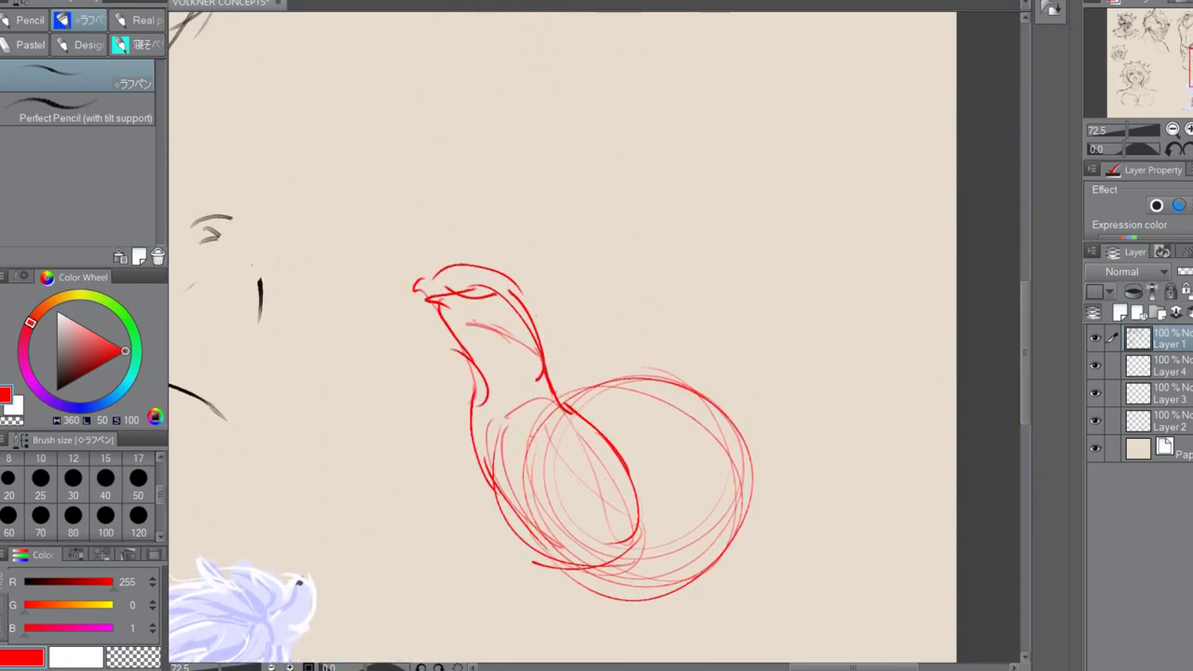
{"action": "mouse_move", "coordinate": [548, 289]}
{"action": "left_mouse_down"}
{"action": "mouse_move", "coordinate": [658, 257]}
{"action": "mouse_move", "coordinate": [756, 285]}
{"action": "left_mouse_up"}
{"action": "left_click_drag", "start_coordinate": [559, 269], "coordinate": [776, 297]}
{"action": "mouse_move", "coordinate": [775, 290]}
{"action": "left_mouse_down"}
{"action": "mouse_move", "coordinate": [771, 502]}
{"action": "mouse_move", "coordinate": [704, 555]}
{"action": "mouse_move", "coordinate": [722, 563]}
{"action": "mouse_move", "coordinate": [643, 543]}
{"action": "mouse_move", "coordinate": [670, 553]}
{"action": "mouse_move", "coordinate": [799, 446]}
{"action": "left_mouse_up"}
{"action": "left_click_drag", "start_coordinate": [703, 252], "coordinate": [787, 401]}
Outline a long upright index finger rising from the palm's upper edge
{"action": "left_click_drag", "start_coordinate": [1026, 311], "coordinate": [1026, 291]}
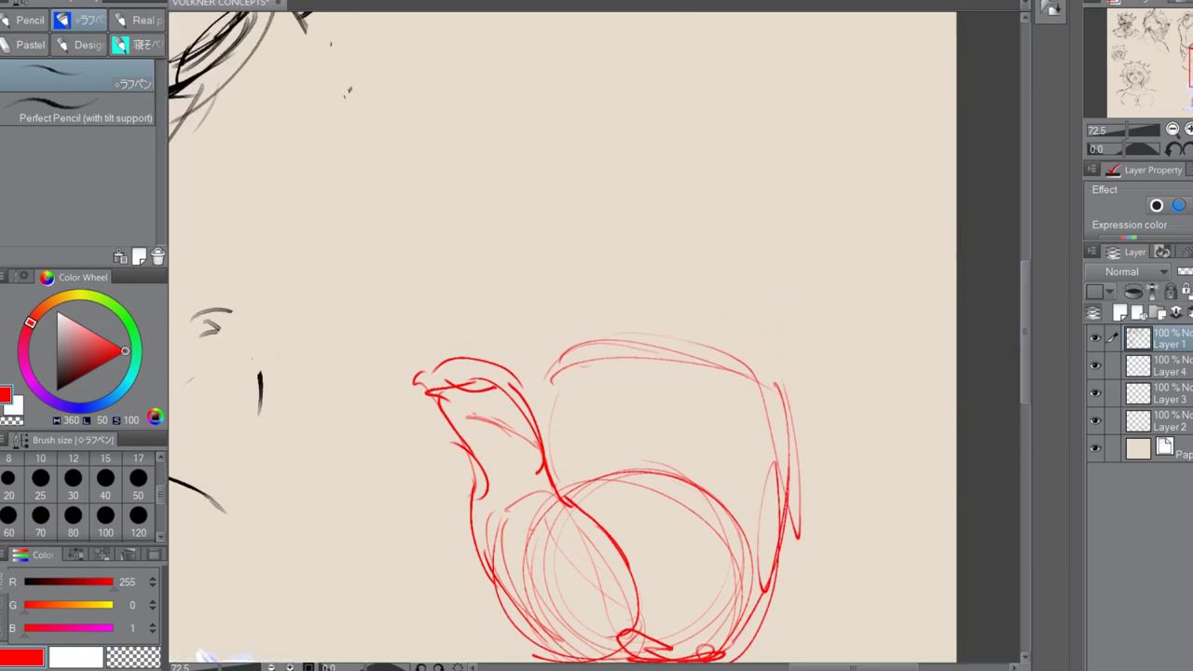
{"action": "left_click_drag", "start_coordinate": [611, 346], "coordinate": [593, 195]}
{"action": "mouse_move", "coordinate": [542, 80]}
{"action": "left_mouse_down"}
{"action": "mouse_move", "coordinate": [622, 72]}
{"action": "mouse_move", "coordinate": [642, 277]}
{"action": "left_mouse_up"}
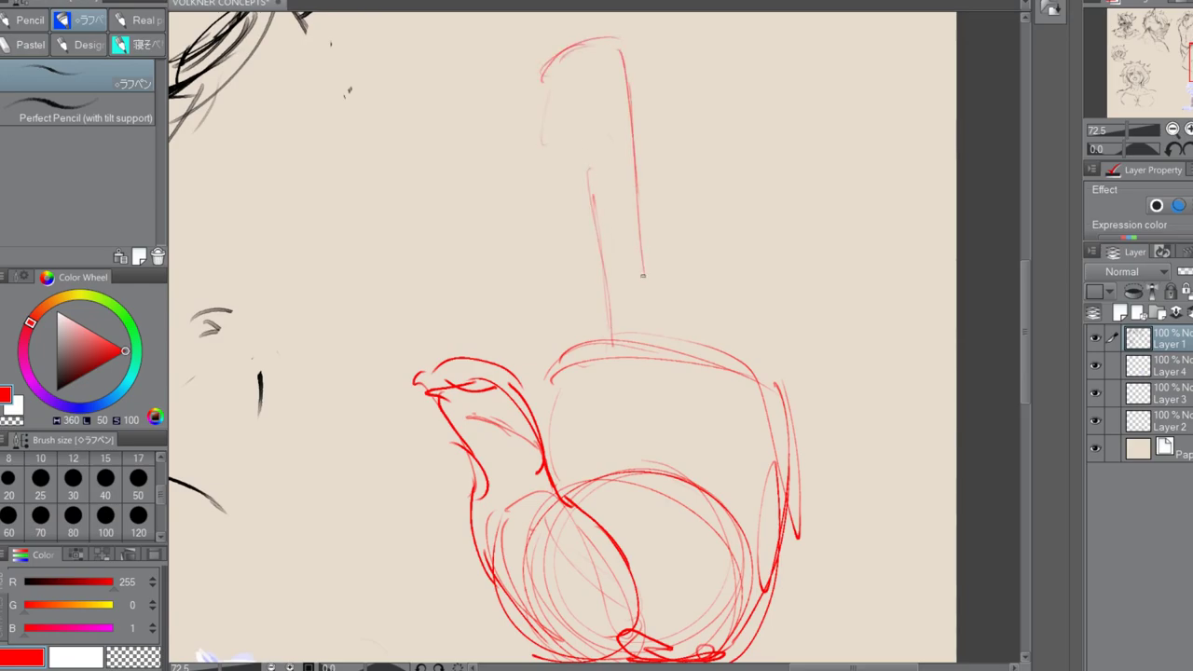
{"action": "mouse_move", "coordinate": [533, 56]}
{"action": "left_mouse_down"}
{"action": "mouse_move", "coordinate": [556, 340]}
{"action": "mouse_move", "coordinate": [544, 425]}
{"action": "left_mouse_up"}
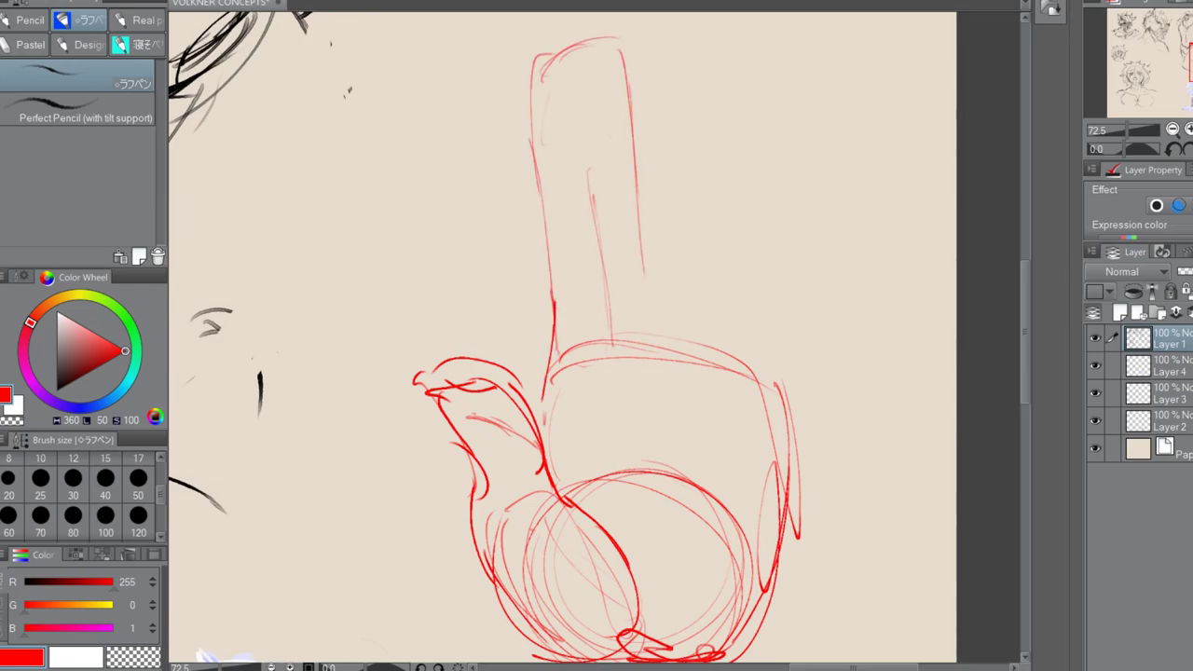
Draw a slanting guide curve across the finger bases and outline the middle and ring fingers
{"action": "mouse_move", "coordinate": [549, 266]}
{"action": "left_mouse_down"}
{"action": "mouse_move", "coordinate": [697, 283]}
{"action": "mouse_move", "coordinate": [797, 382]}
{"action": "left_mouse_up"}
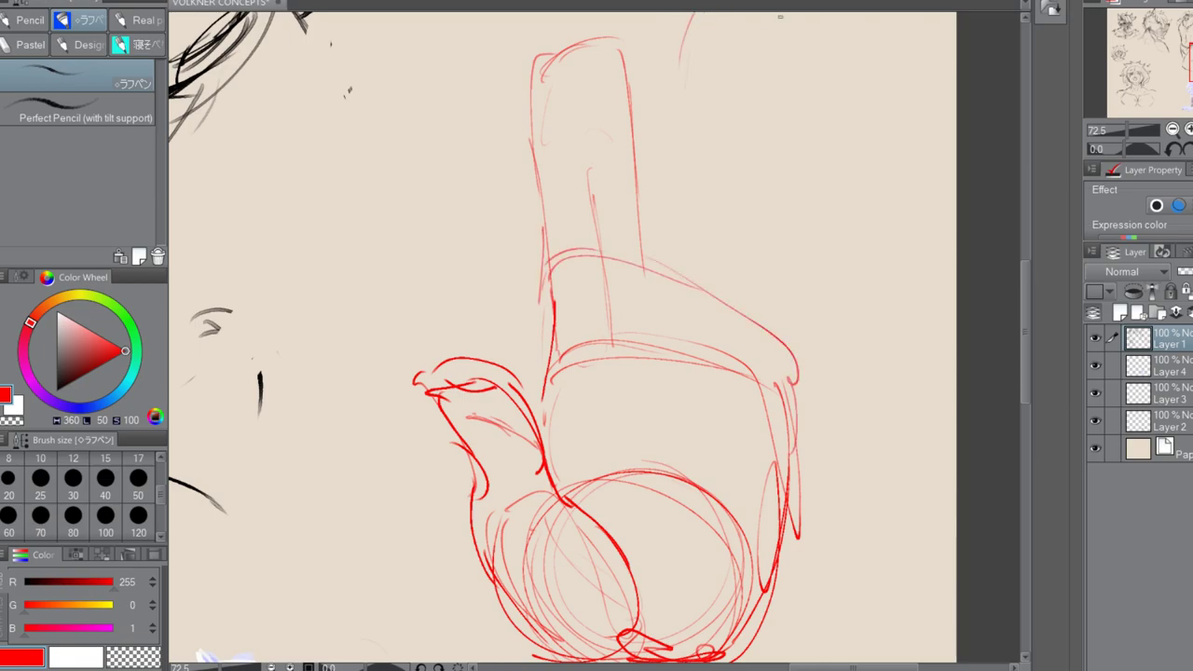
{"action": "left_click_drag", "start_coordinate": [708, 12], "coordinate": [755, 287]}
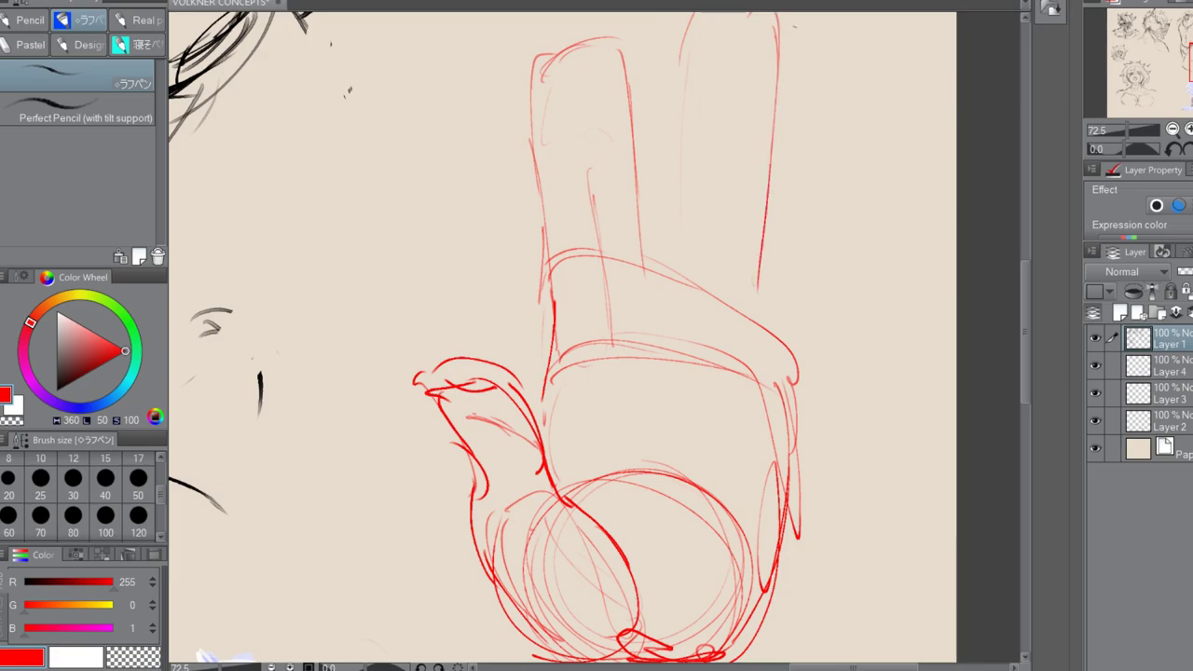
{"action": "mouse_move", "coordinate": [793, 37]}
{"action": "left_mouse_down"}
{"action": "mouse_move", "coordinate": [866, 118]}
{"action": "mouse_move", "coordinate": [817, 303]}
{"action": "left_mouse_up"}
Outline the little finger and continue its outer line down the side of the palm to the wrist
{"action": "mouse_move", "coordinate": [859, 161]}
{"action": "left_mouse_down"}
{"action": "mouse_move", "coordinate": [915, 201]}
{"action": "mouse_move", "coordinate": [865, 384]}
{"action": "left_mouse_up"}
{"action": "left_click_drag", "start_coordinate": [894, 277], "coordinate": [779, 569]}
{"action": "left_click_drag", "start_coordinate": [872, 377], "coordinate": [757, 610]}
{"action": "mouse_move", "coordinate": [801, 338]}
{"action": "left_mouse_down"}
{"action": "mouse_move", "coordinate": [822, 360]}
{"action": "mouse_move", "coordinate": [839, 424]}
{"action": "left_mouse_up"}
{"action": "left_click_drag", "start_coordinate": [1027, 335], "coordinate": [1026, 368]}
{"action": "left_click_drag", "start_coordinate": [822, 203], "coordinate": [844, 275]}
{"action": "mouse_move", "coordinate": [846, 281]}
{"action": "left_mouse_down"}
{"action": "mouse_move", "coordinate": [788, 438]}
{"action": "mouse_move", "coordinate": [736, 492]}
{"action": "left_mouse_up"}
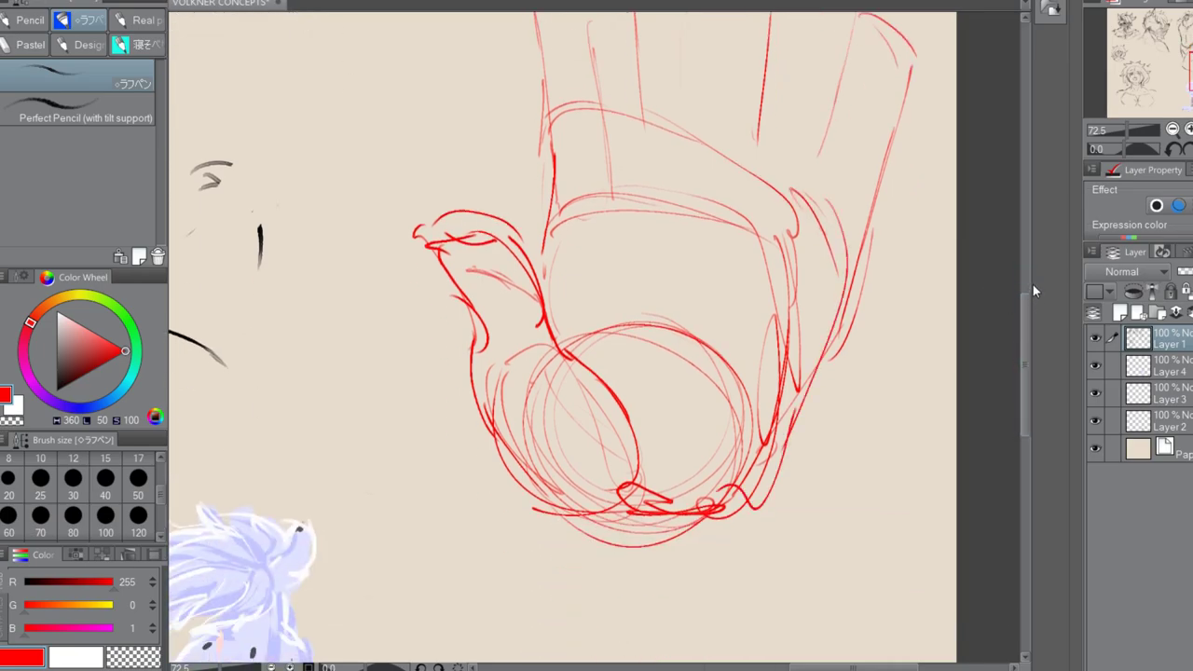
{"action": "mouse_move", "coordinate": [1024, 333]}
{"action": "left_mouse_down"}
{"action": "mouse_move", "coordinate": [1022, 352]}
{"action": "mouse_move", "coordinate": [1022, 273]}
{"action": "mouse_move", "coordinate": [1022, 316]}
{"action": "left_mouse_up"}
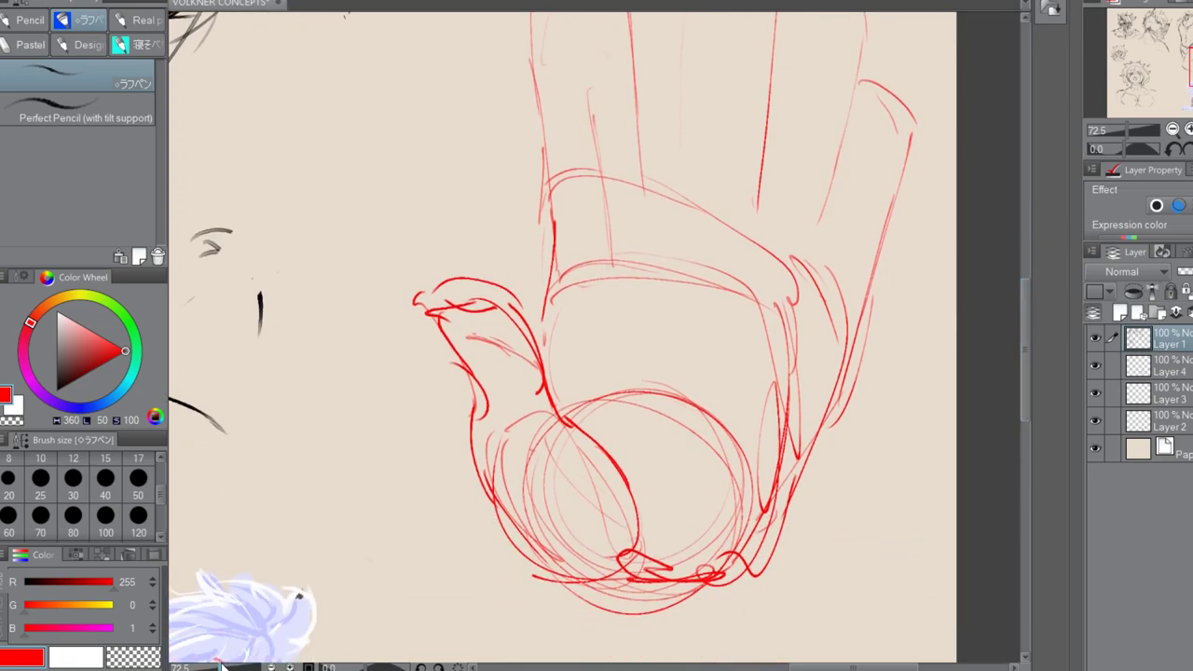
{"action": "left_click_drag", "start_coordinate": [224, 668], "coordinate": [219, 667]}
{"action": "mouse_move", "coordinate": [532, 300]}
{"action": "left_mouse_down"}
{"action": "mouse_move", "coordinate": [559, 466]}
{"action": "mouse_move", "coordinate": [512, 288]}
{"action": "left_mouse_up"}
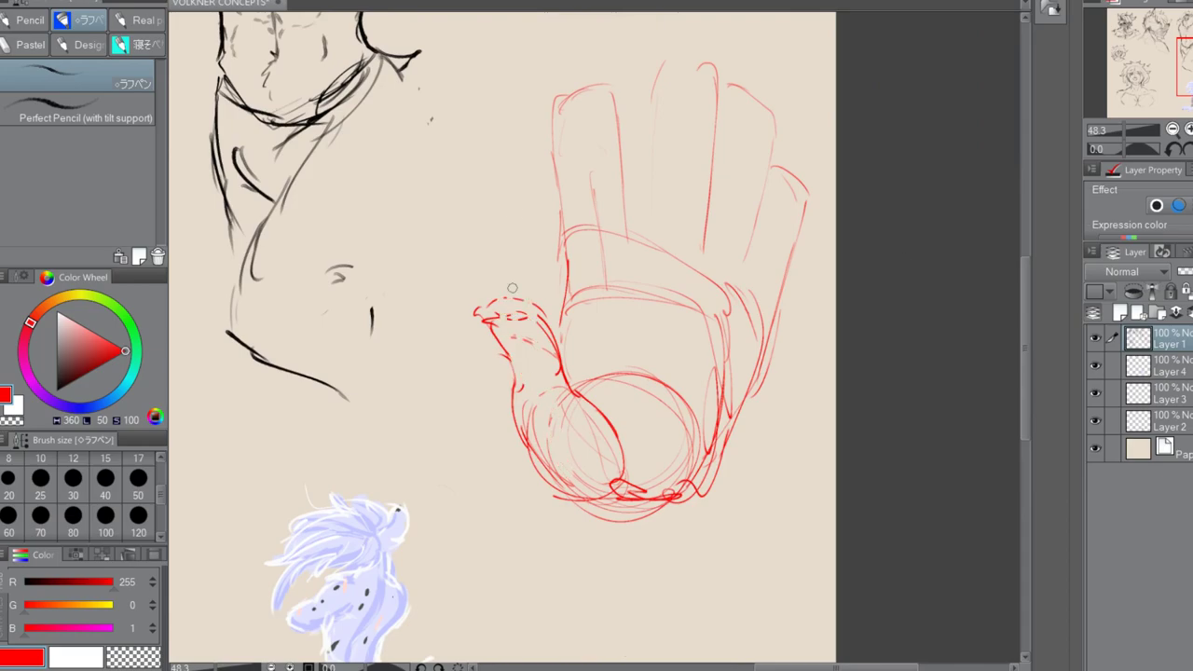
{"action": "key", "text": "b"}
{"action": "left_click", "coordinate": [138, 518]}
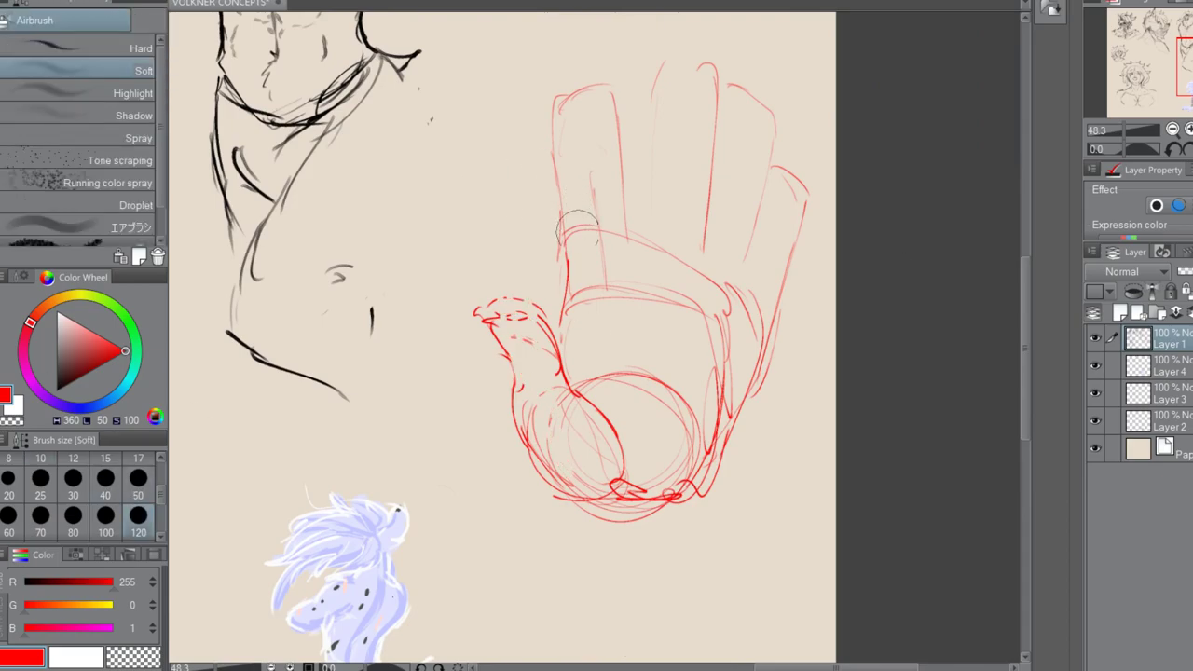
{"action": "left_click_drag", "start_coordinate": [581, 246], "coordinate": [585, 268]}
{"action": "left_click_drag", "start_coordinate": [481, 254], "coordinate": [529, 434]}
{"action": "key", "text": "ctrl+z"}
Erase the entire red hand sketch and the stray black marks near the male torso figure with the Hard eraser at size 120
{"action": "key", "text": "e"}
{"action": "left_click_drag", "start_coordinate": [551, 417], "coordinate": [559, 496]}
{"action": "left_click", "coordinate": [137, 520]}
{"action": "mouse_move", "coordinate": [492, 274]}
{"action": "left_mouse_down"}
{"action": "mouse_move", "coordinate": [523, 447]}
{"action": "mouse_move", "coordinate": [611, 462]}
{"action": "left_mouse_up"}
{"action": "mouse_move", "coordinate": [569, 310]}
{"action": "left_mouse_down"}
{"action": "mouse_move", "coordinate": [582, 223]}
{"action": "mouse_move", "coordinate": [772, 271]}
{"action": "mouse_move", "coordinate": [708, 88]}
{"action": "left_mouse_up"}
{"action": "mouse_move", "coordinate": [726, 151]}
{"action": "left_mouse_down"}
{"action": "mouse_move", "coordinate": [736, 410]}
{"action": "mouse_move", "coordinate": [673, 487]}
{"action": "mouse_move", "coordinate": [627, 254]}
{"action": "left_mouse_up"}
{"action": "left_click", "coordinate": [444, 113]}
{"action": "left_click_drag", "start_coordinate": [388, 334], "coordinate": [388, 317]}
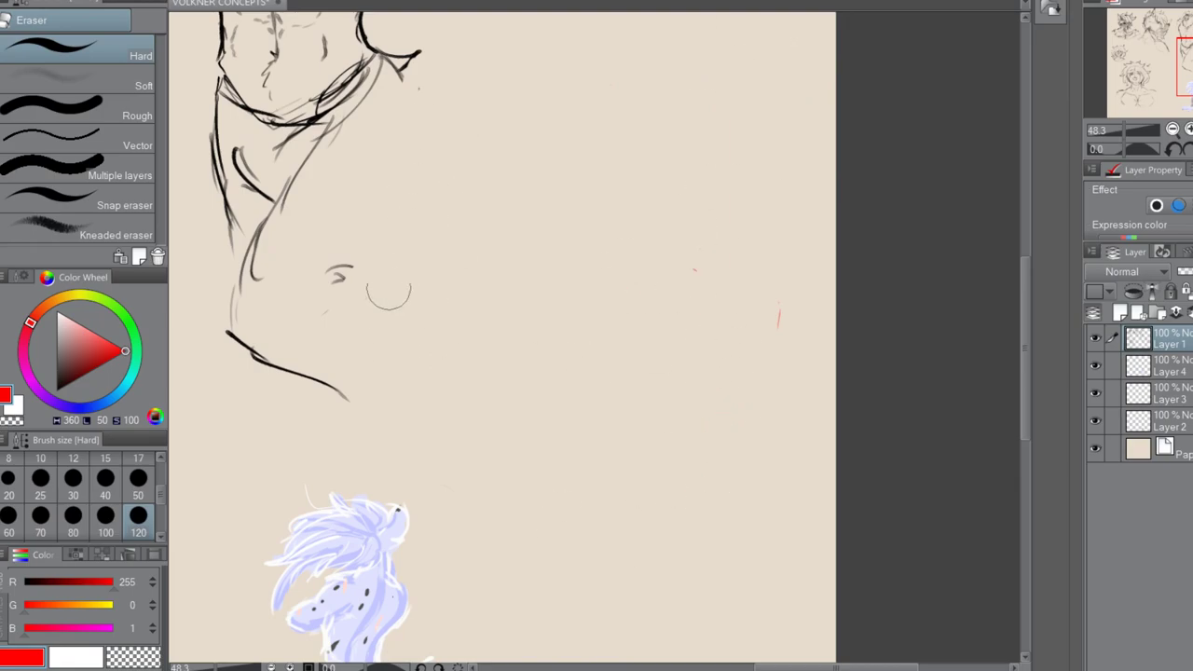
Review the torso figure, the busts and the head sketches across the concept sheet
{"action": "left_click_drag", "start_coordinate": [1023, 306], "coordinate": [986, 210]}
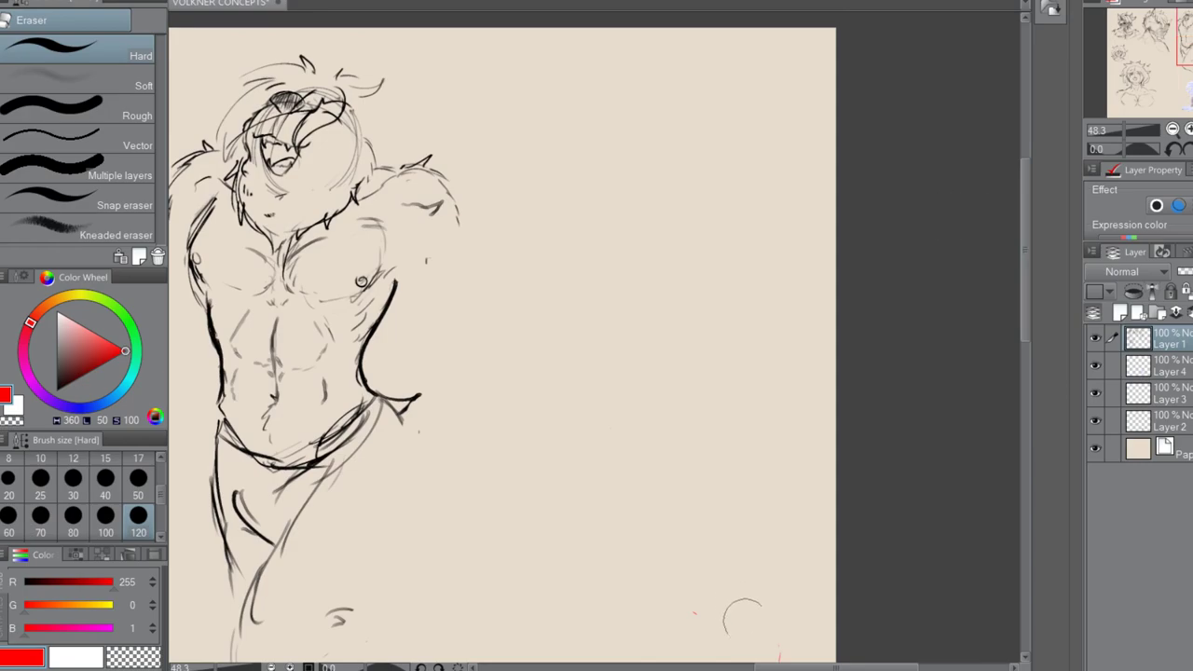
{"action": "left_click_drag", "start_coordinate": [805, 667], "coordinate": [826, 665]}
{"action": "left_click_drag", "start_coordinate": [1026, 270], "coordinate": [1024, 334]}
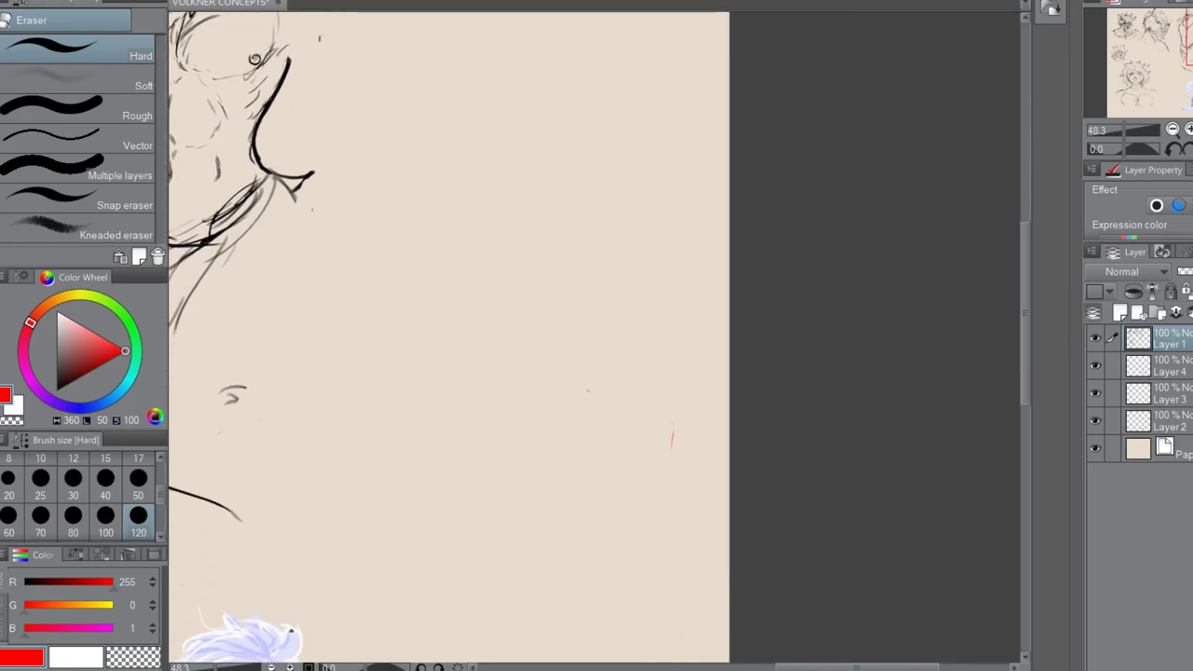
{"action": "left_click_drag", "start_coordinate": [840, 667], "coordinate": [652, 667]}
{"action": "scroll", "coordinate": [1022, 298], "scroll_direction": "up", "scroll_amount": 4}
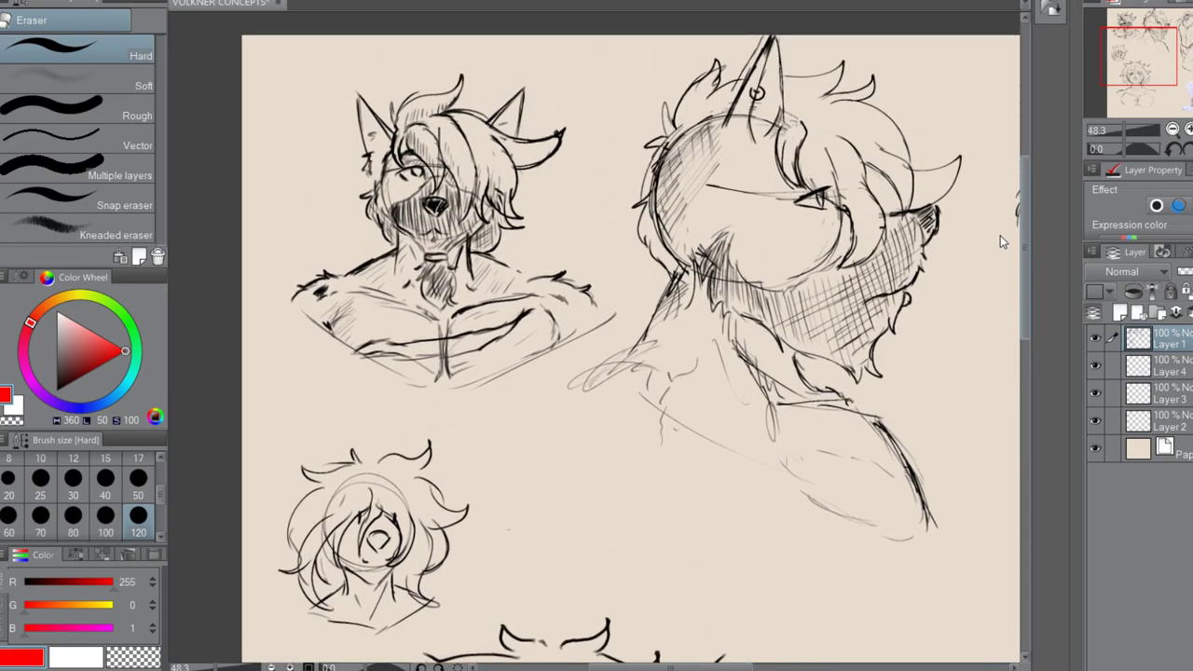
{"action": "left_click_drag", "start_coordinate": [953, 202], "coordinate": [959, 192]}
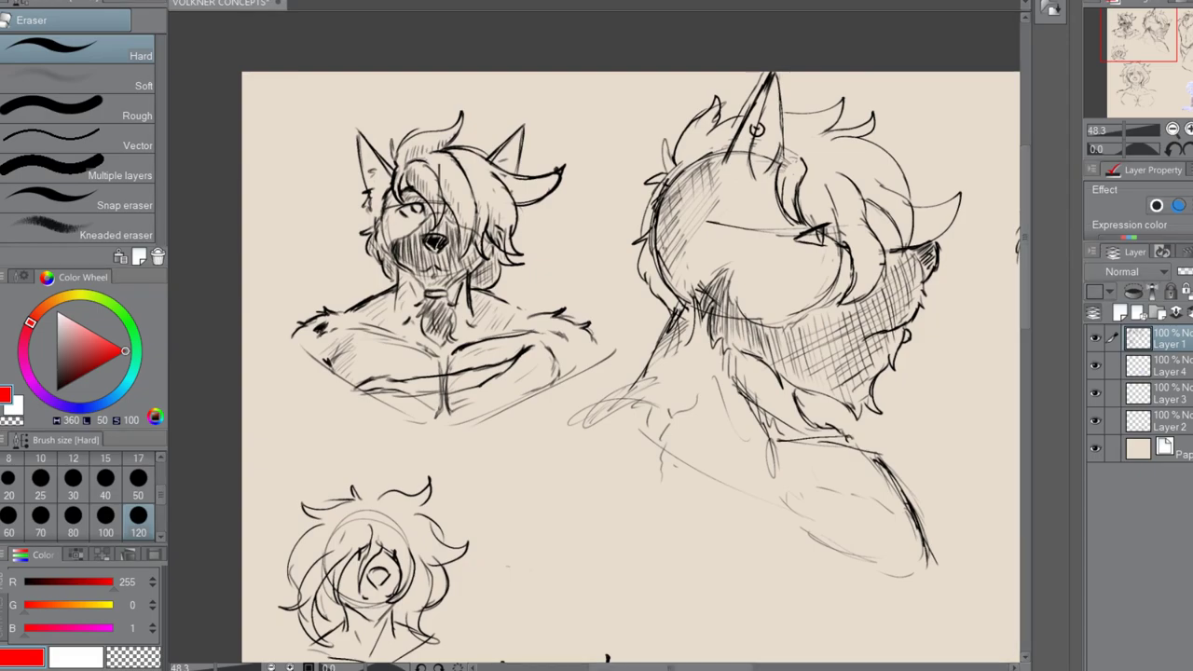
{"action": "mouse_move", "coordinate": [1025, 231]}
{"action": "left_mouse_down"}
{"action": "mouse_move", "coordinate": [1022, 289]}
{"action": "mouse_move", "coordinate": [1011, 255]}
{"action": "mouse_move", "coordinate": [1020, 187]}
{"action": "mouse_move", "coordinate": [1022, 383]}
{"action": "mouse_move", "coordinate": [1010, 372]}
{"action": "left_mouse_up"}
{"action": "left_click_drag", "start_coordinate": [974, 303], "coordinate": [970, 335]}
Draw two pointed ears and a hair strand between the eyes in black on the large front-facing bust
{"action": "key", "text": "p"}
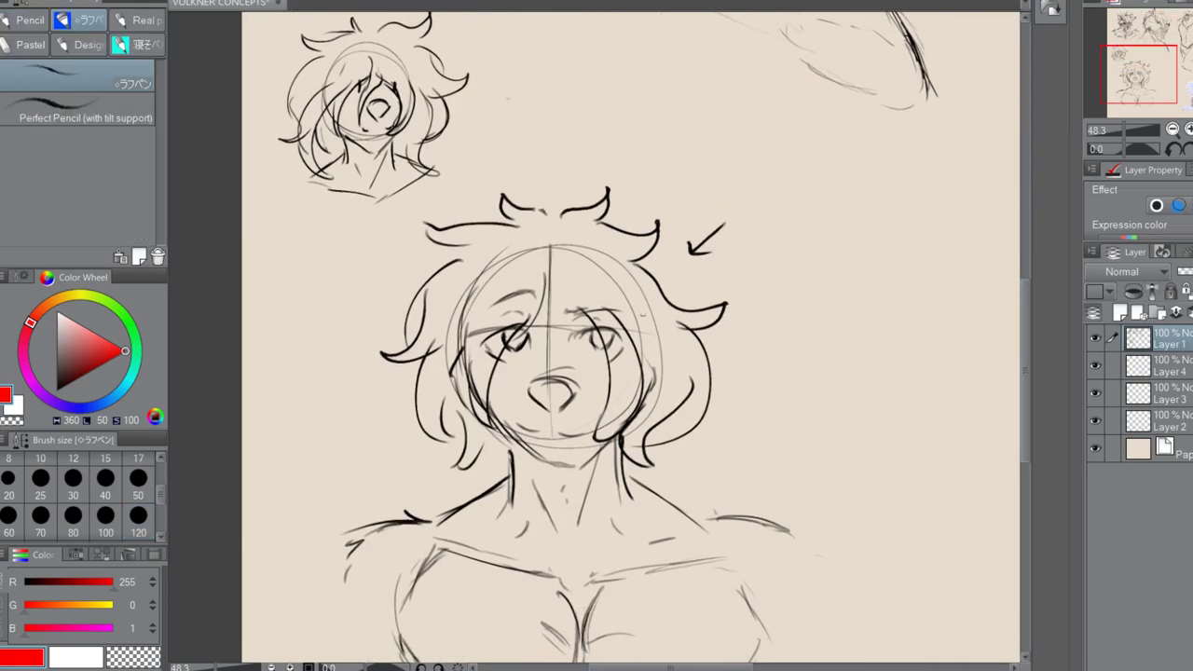
{"action": "left_click", "coordinate": [56, 389]}
{"action": "mouse_move", "coordinate": [658, 323]}
{"action": "left_mouse_down"}
{"action": "mouse_move", "coordinate": [657, 374]}
{"action": "mouse_move", "coordinate": [654, 310]}
{"action": "mouse_move", "coordinate": [625, 263]}
{"action": "mouse_move", "coordinate": [643, 271]}
{"action": "mouse_move", "coordinate": [613, 257]}
{"action": "mouse_move", "coordinate": [570, 354]}
{"action": "mouse_move", "coordinate": [545, 366]}
{"action": "left_mouse_up"}
{"action": "mouse_move", "coordinate": [631, 260]}
{"action": "left_mouse_down"}
{"action": "mouse_move", "coordinate": [704, 194]}
{"action": "mouse_move", "coordinate": [656, 331]}
{"action": "left_mouse_up"}
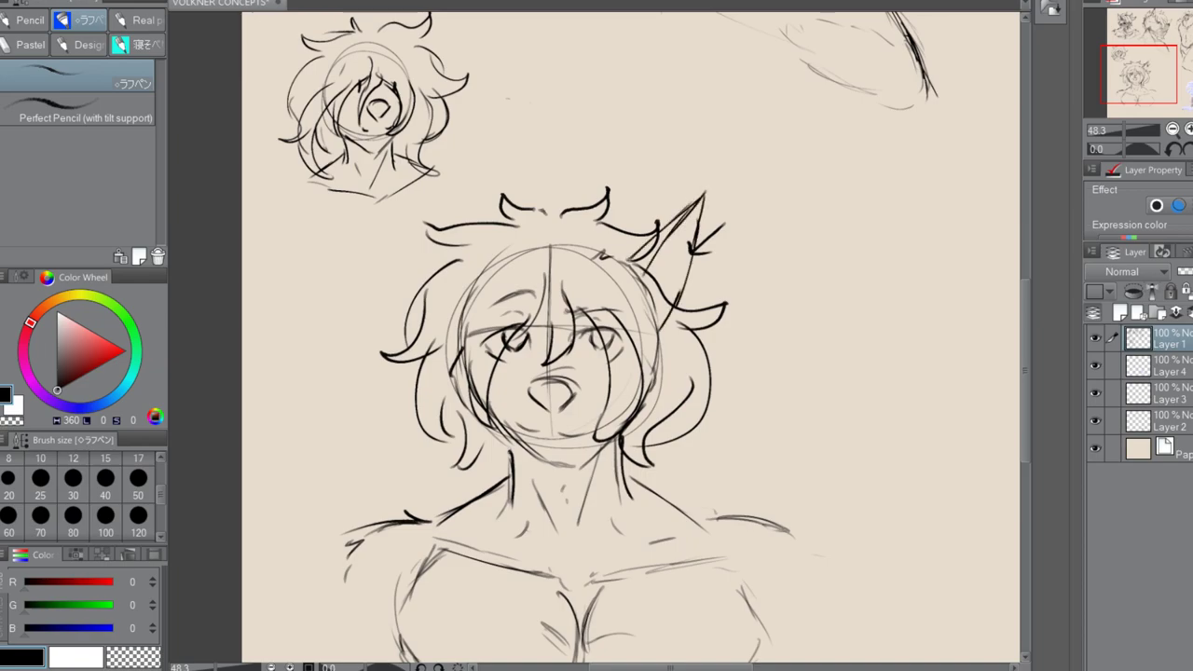
{"action": "mouse_move", "coordinate": [493, 263]}
{"action": "left_mouse_down"}
{"action": "mouse_move", "coordinate": [461, 354]}
{"action": "mouse_move", "coordinate": [472, 406]}
{"action": "left_mouse_up"}
{"action": "mouse_move", "coordinate": [468, 324]}
{"action": "left_mouse_down"}
{"action": "mouse_move", "coordinate": [494, 266]}
{"action": "mouse_move", "coordinate": [524, 248]}
{"action": "mouse_move", "coordinate": [440, 162]}
{"action": "left_mouse_up"}
{"action": "mouse_move", "coordinate": [487, 245]}
{"action": "left_mouse_down"}
{"action": "mouse_move", "coordinate": [442, 167]}
{"action": "mouse_move", "coordinate": [435, 255]}
{"action": "left_mouse_up"}
{"action": "left_click_drag", "start_coordinate": [442, 191], "coordinate": [453, 313]}
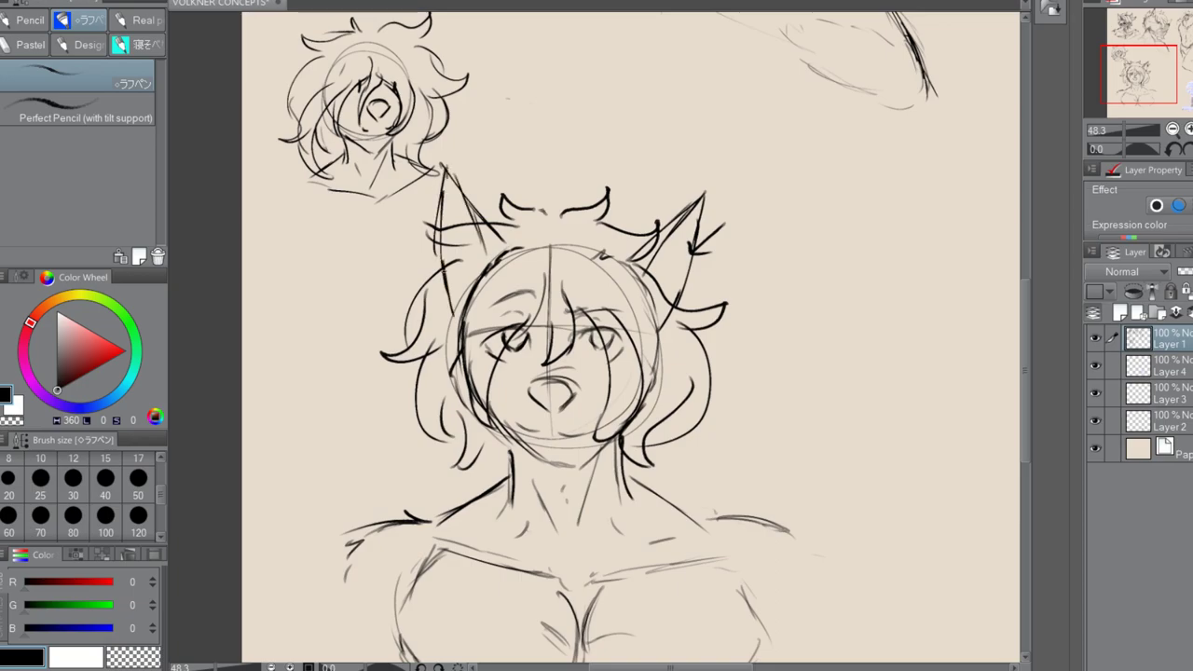
Shade the front-facing bust's nose dark, outline its muzzle and fill the muzzle with diagonal hatching
{"action": "mouse_move", "coordinate": [531, 384]}
{"action": "left_mouse_down"}
{"action": "mouse_move", "coordinate": [546, 403]}
{"action": "mouse_move", "coordinate": [552, 386]}
{"action": "mouse_move", "coordinate": [557, 404]}
{"action": "mouse_move", "coordinate": [563, 385]}
{"action": "mouse_move", "coordinate": [567, 400]}
{"action": "left_mouse_up"}
{"action": "mouse_move", "coordinate": [567, 401]}
{"action": "left_mouse_down"}
{"action": "mouse_move", "coordinate": [572, 380]}
{"action": "mouse_move", "coordinate": [566, 406]}
{"action": "mouse_move", "coordinate": [497, 410]}
{"action": "left_mouse_up"}
{"action": "mouse_move", "coordinate": [589, 358]}
{"action": "left_mouse_down"}
{"action": "mouse_move", "coordinate": [566, 382]}
{"action": "mouse_move", "coordinate": [602, 416]}
{"action": "left_mouse_up"}
{"action": "mouse_move", "coordinate": [538, 371]}
{"action": "left_mouse_down"}
{"action": "mouse_move", "coordinate": [500, 409]}
{"action": "mouse_move", "coordinate": [522, 432]}
{"action": "left_mouse_up"}
{"action": "mouse_move", "coordinate": [574, 375]}
{"action": "left_mouse_down"}
{"action": "mouse_move", "coordinate": [535, 438]}
{"action": "mouse_move", "coordinate": [550, 451]}
{"action": "left_mouse_up"}
{"action": "left_click_drag", "start_coordinate": [598, 400], "coordinate": [564, 462]}
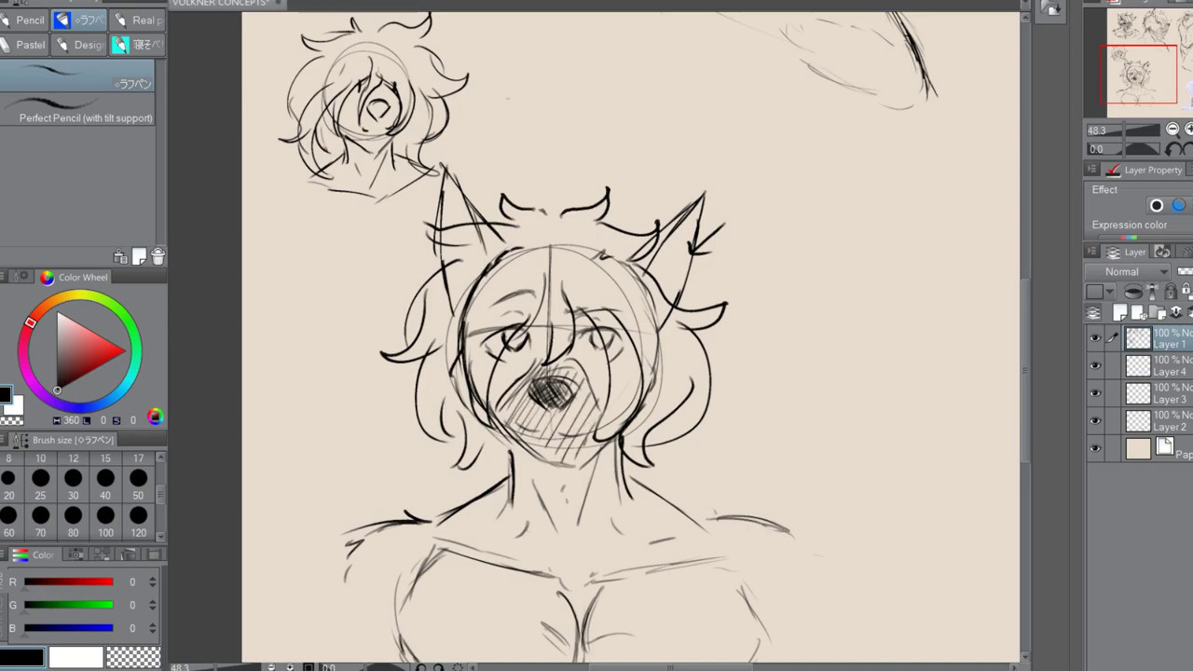
Add two new layers directly above the paper layer, beneath the coloured full-body figure
{"action": "mouse_move", "coordinate": [1025, 335]}
{"action": "left_mouse_down"}
{"action": "mouse_move", "coordinate": [1000, 205]}
{"action": "mouse_move", "coordinate": [1007, 262]}
{"action": "left_mouse_up"}
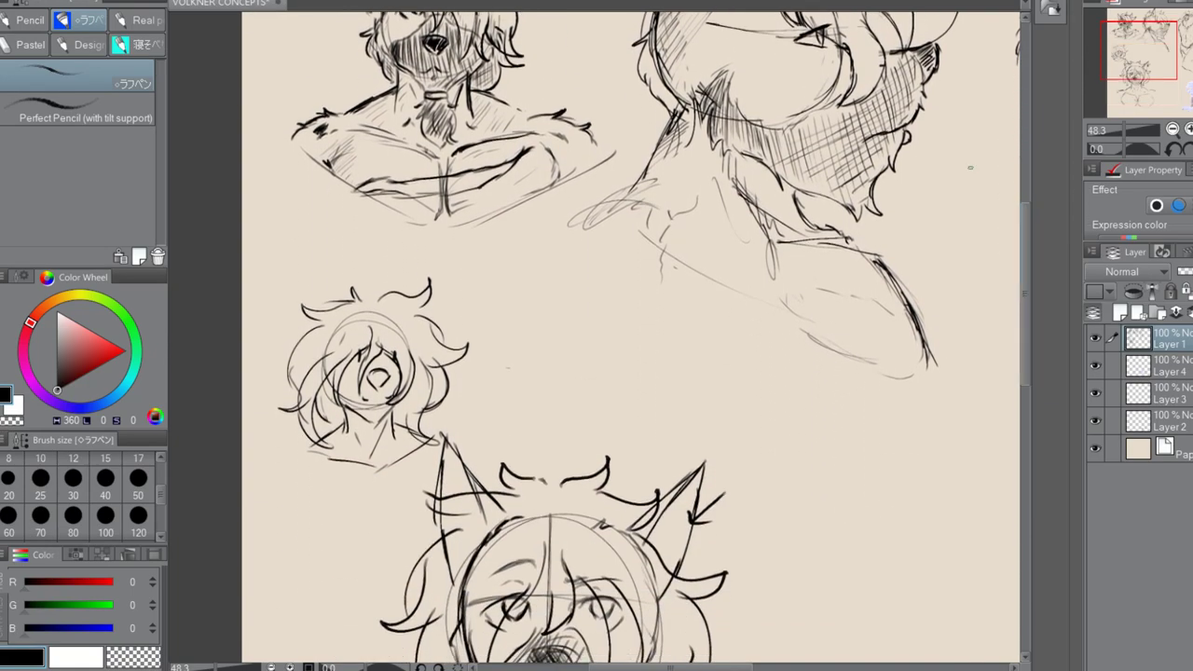
{"action": "mouse_move", "coordinate": [1022, 300]}
{"action": "left_mouse_down"}
{"action": "mouse_move", "coordinate": [1029, 328]}
{"action": "mouse_move", "coordinate": [1025, 239]}
{"action": "left_mouse_up"}
{"action": "mouse_move", "coordinate": [696, 666]}
{"action": "left_mouse_down"}
{"action": "mouse_move", "coordinate": [802, 654]}
{"action": "mouse_move", "coordinate": [830, 626]}
{"action": "left_mouse_up"}
{"action": "mouse_move", "coordinate": [1020, 226]}
{"action": "left_mouse_down"}
{"action": "mouse_move", "coordinate": [1048, 432]}
{"action": "mouse_move", "coordinate": [996, 408]}
{"action": "left_mouse_up"}
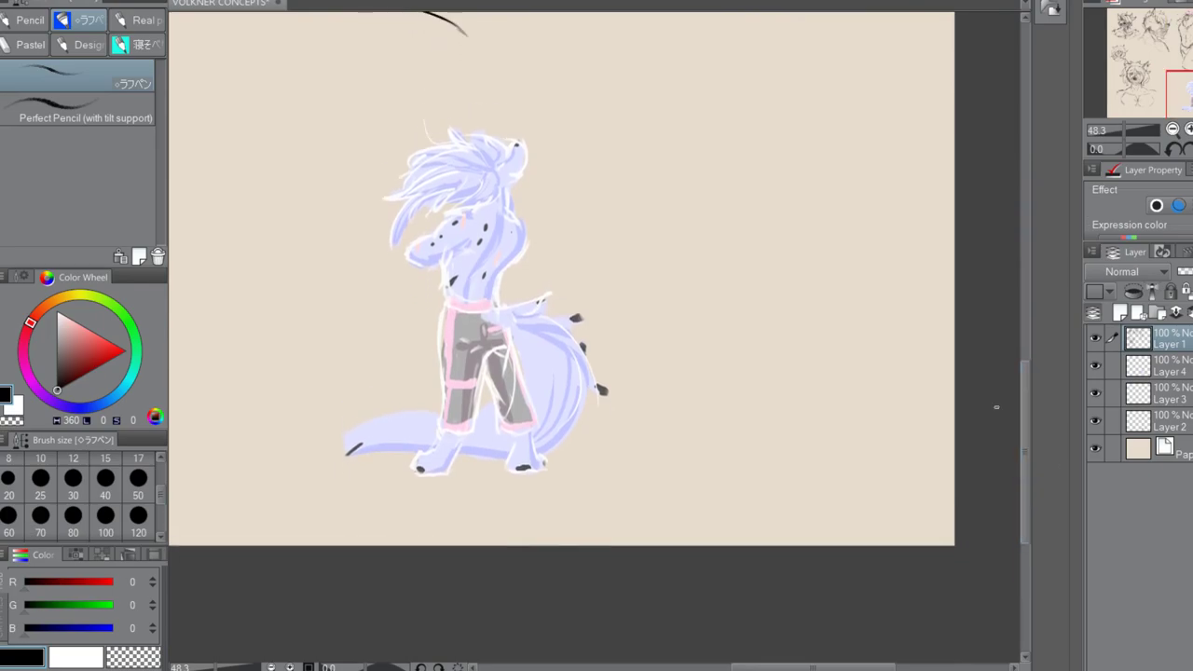
{"action": "left_click_drag", "start_coordinate": [812, 666], "coordinate": [777, 666]}
{"action": "left_click", "coordinate": [1184, 447]}
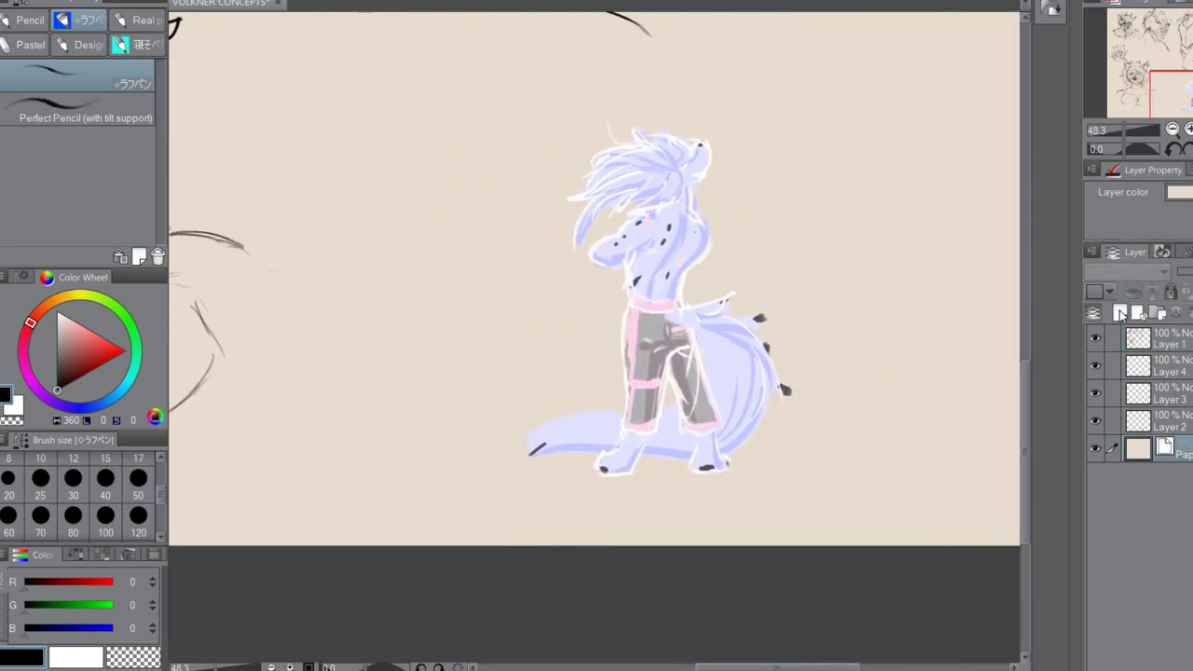
{"action": "left_click", "coordinate": [1120, 313]}
{"action": "left_click", "coordinate": [1120, 313]}
Paint a muted green ground patch (RGB 154, 183, 144) under the coloured figure's feet with the size 30 sketch brush
{"action": "left_click", "coordinate": [119, 311]}
{"action": "left_click_drag", "start_coordinate": [87, 338], "coordinate": [67, 339]}
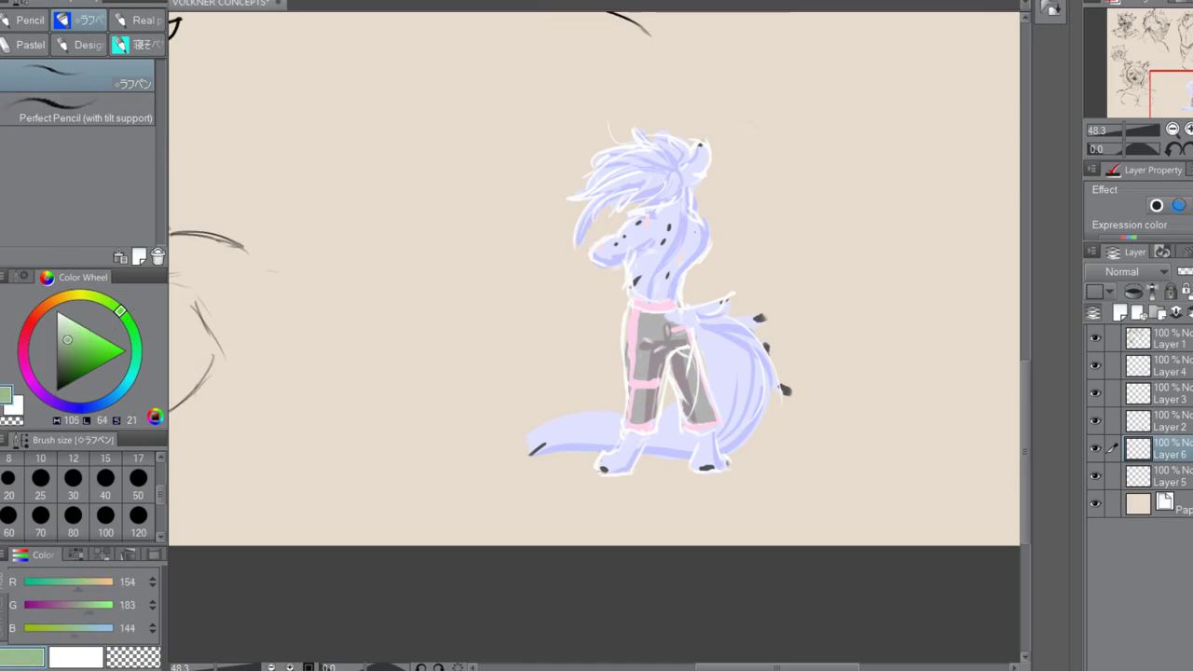
{"action": "key", "text": "b"}
{"action": "left_click", "coordinate": [74, 490]}
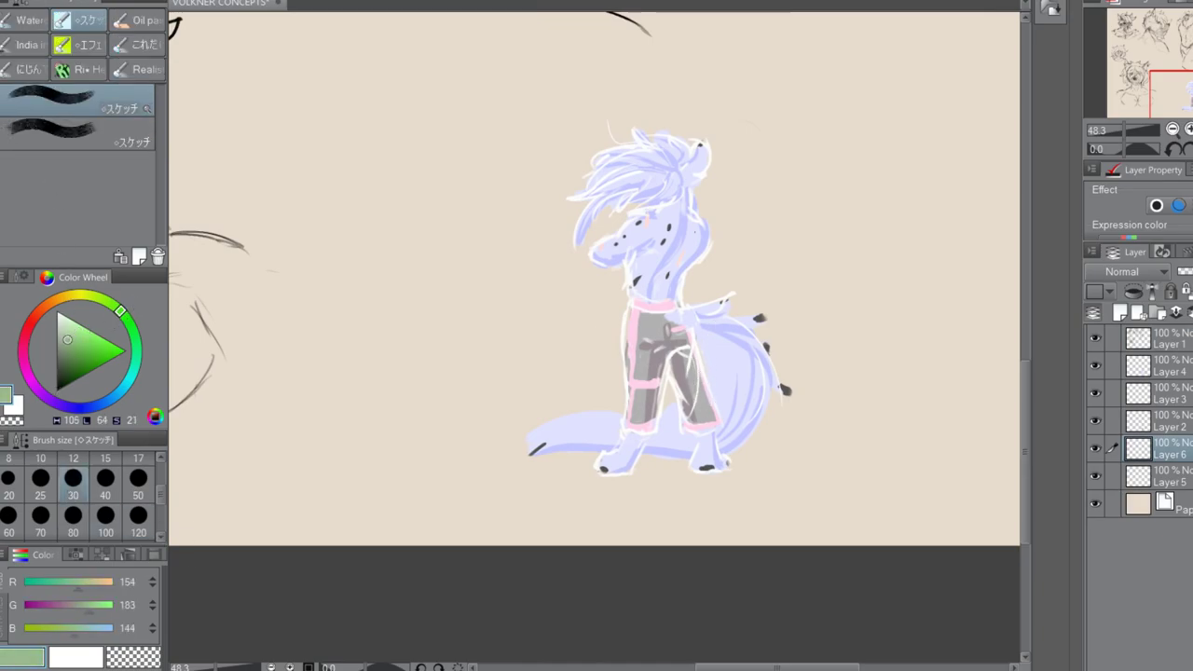
{"action": "mouse_move", "coordinate": [589, 473]}
{"action": "left_mouse_down"}
{"action": "mouse_move", "coordinate": [817, 462]}
{"action": "mouse_move", "coordinate": [463, 449]}
{"action": "left_mouse_up"}
{"action": "mouse_move", "coordinate": [355, 450]}
{"action": "left_mouse_down"}
{"action": "mouse_move", "coordinate": [844, 486]}
{"action": "mouse_move", "coordinate": [551, 463]}
{"action": "left_mouse_up"}
{"action": "left_click_drag", "start_coordinate": [467, 477], "coordinate": [665, 509]}
{"action": "mouse_move", "coordinate": [862, 493]}
{"action": "left_mouse_down"}
{"action": "mouse_move", "coordinate": [847, 483]}
{"action": "mouse_move", "coordinate": [572, 515]}
{"action": "left_mouse_up"}
{"action": "mouse_move", "coordinate": [489, 481]}
{"action": "left_mouse_down"}
{"action": "mouse_move", "coordinate": [503, 458]}
{"action": "mouse_move", "coordinate": [807, 482]}
{"action": "mouse_move", "coordinate": [531, 508]}
{"action": "mouse_move", "coordinate": [488, 477]}
{"action": "mouse_move", "coordinate": [764, 503]}
{"action": "mouse_move", "coordinate": [552, 513]}
{"action": "mouse_move", "coordinate": [610, 519]}
{"action": "left_mouse_up"}
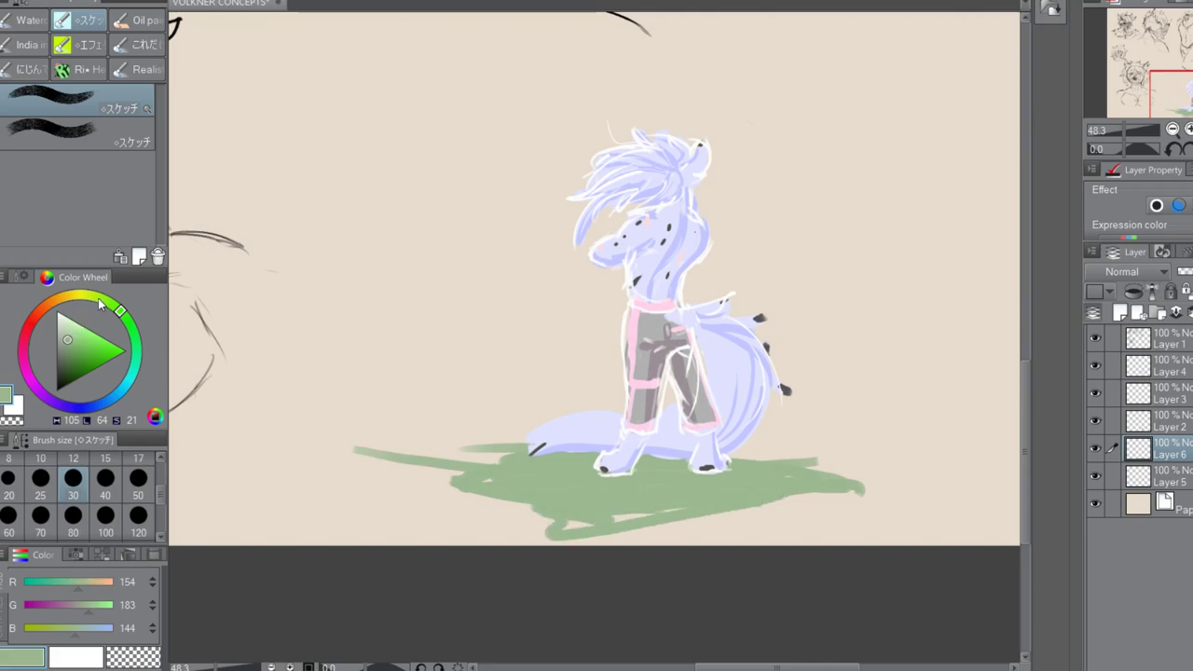
Dab light yellow-green grass highlights (RGB 196, 223, 143) along the upper part of the ground around the feet
{"action": "left_click", "coordinate": [99, 298]}
{"action": "left_click", "coordinate": [79, 332]}
{"action": "left_click_drag", "start_coordinate": [624, 481], "coordinate": [563, 478]}
{"action": "mouse_move", "coordinate": [671, 477]}
{"action": "left_mouse_down"}
{"action": "mouse_move", "coordinate": [654, 473]}
{"action": "mouse_move", "coordinate": [744, 466]}
{"action": "mouse_move", "coordinate": [788, 481]}
{"action": "left_mouse_up"}
{"action": "mouse_move", "coordinate": [590, 466]}
{"action": "left_mouse_down"}
{"action": "mouse_move", "coordinate": [530, 476]}
{"action": "mouse_move", "coordinate": [484, 473]}
{"action": "left_mouse_up"}
{"action": "mouse_move", "coordinate": [643, 464]}
{"action": "left_mouse_down"}
{"action": "mouse_move", "coordinate": [683, 460]}
{"action": "mouse_move", "coordinate": [724, 476]}
{"action": "left_mouse_up"}
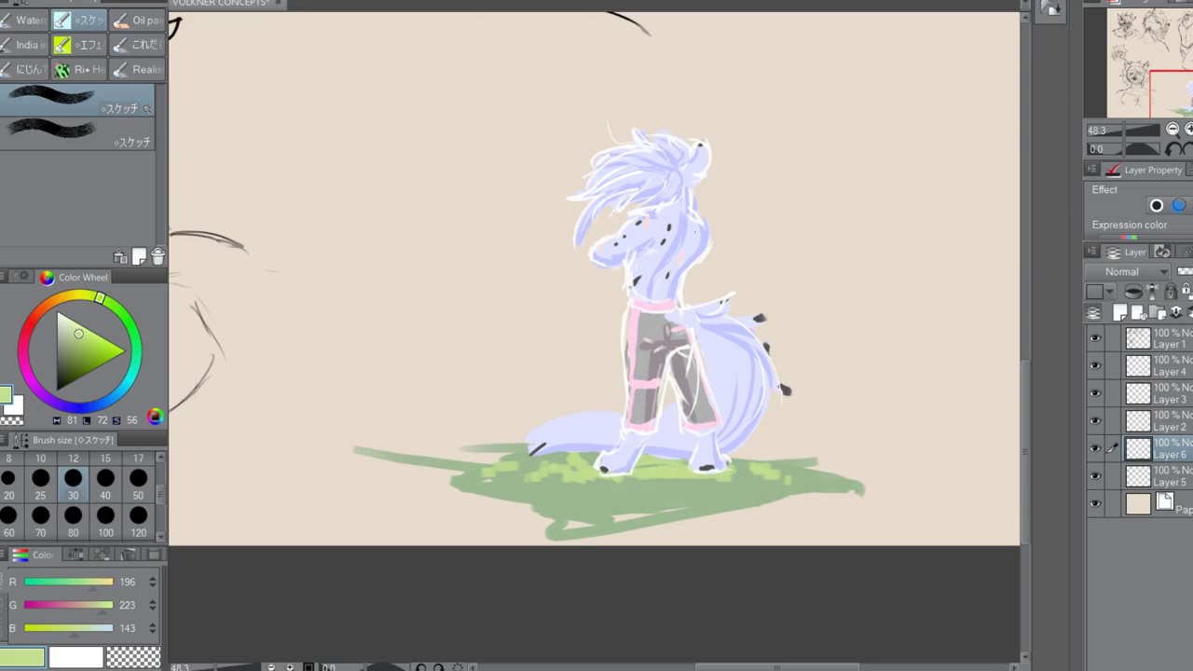
Paint a dark green shadow (RGB 92, 148, 116) below the feet and cover its upper edge with the sampled light green
{"action": "left_click", "coordinate": [136, 346]}
{"action": "left_click", "coordinate": [72, 352]}
{"action": "mouse_move", "coordinate": [659, 472]}
{"action": "left_mouse_down"}
{"action": "mouse_move", "coordinate": [727, 479]}
{"action": "mouse_move", "coordinate": [657, 492]}
{"action": "mouse_move", "coordinate": [675, 509]}
{"action": "mouse_move", "coordinate": [660, 497]}
{"action": "left_mouse_up"}
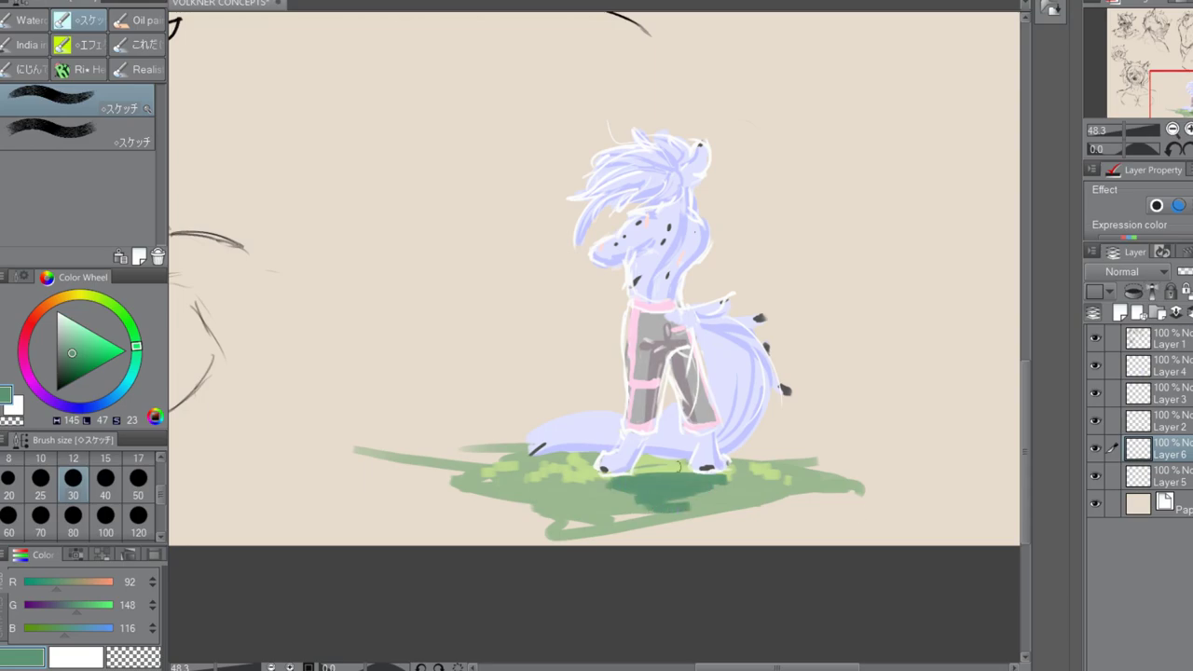
{"action": "left_click", "coordinate": [656, 466], "text": "alt"}
{"action": "left_click_drag", "start_coordinate": [635, 466], "coordinate": [723, 479]}
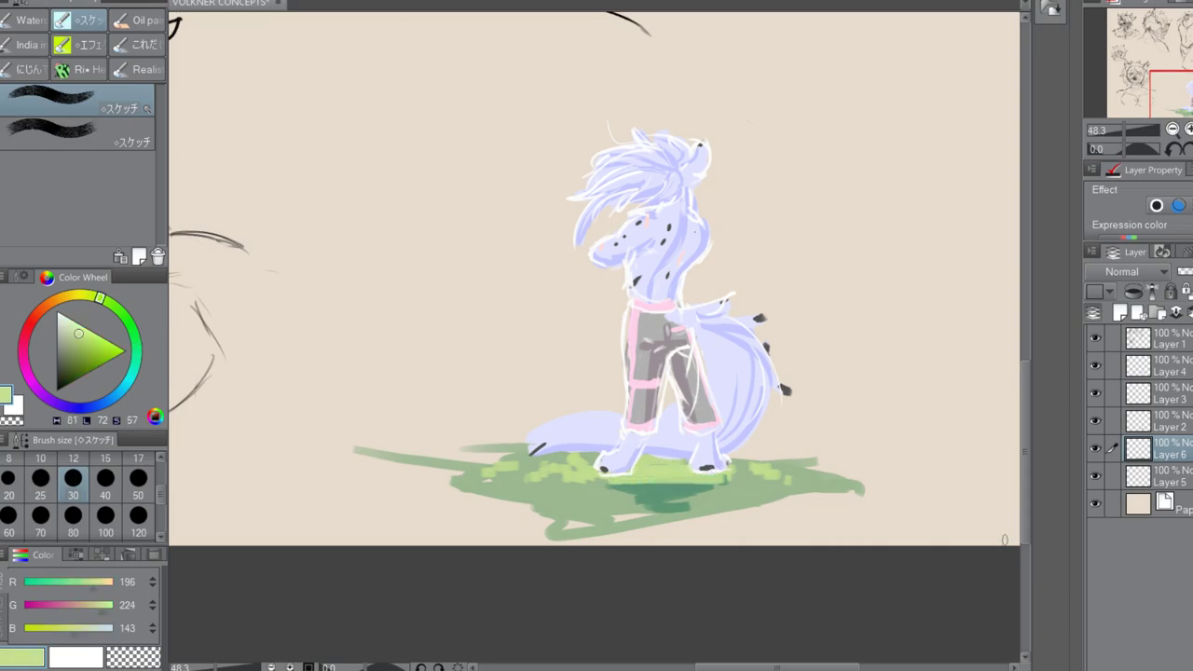
Handwrite the artist's handle in black pencil beside the coloured figure, slanting upward, and underline it twice
{"action": "left_click_drag", "start_coordinate": [81, 355], "coordinate": [13, 533]}
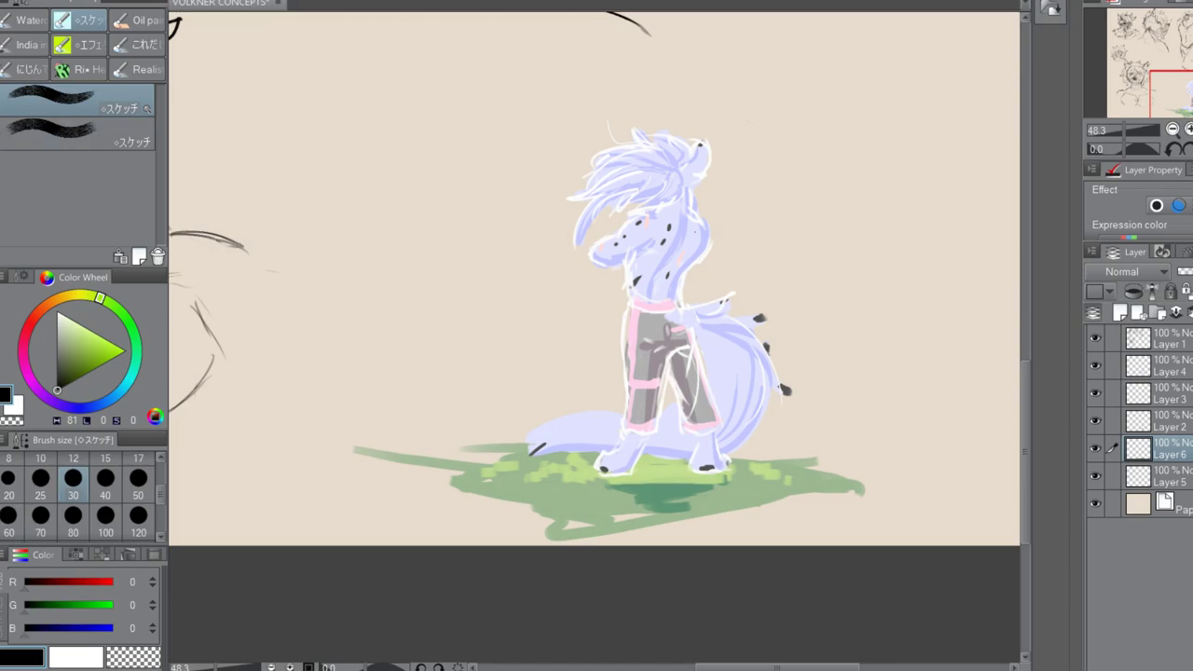
{"action": "key", "text": "p"}
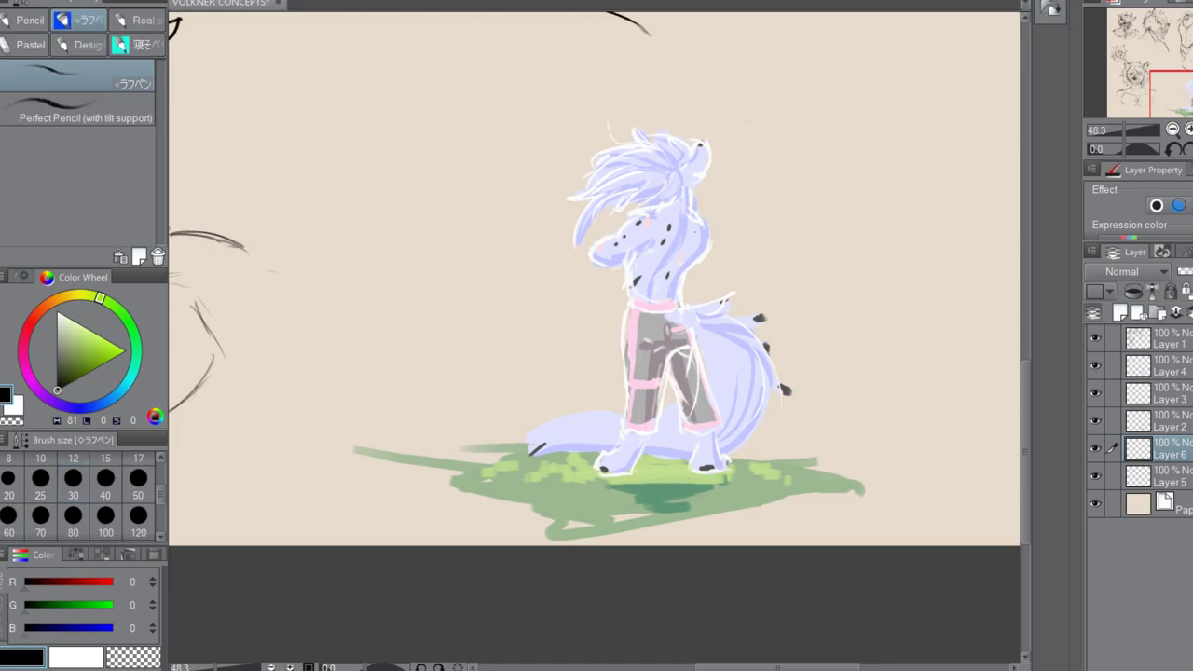
{"action": "mouse_move", "coordinate": [458, 274]}
{"action": "left_mouse_down"}
{"action": "mouse_move", "coordinate": [463, 264]}
{"action": "mouse_move", "coordinate": [446, 296]}
{"action": "left_mouse_up"}
{"action": "mouse_move", "coordinate": [486, 258]}
{"action": "left_mouse_down"}
{"action": "mouse_move", "coordinate": [497, 279]}
{"action": "mouse_move", "coordinate": [517, 251]}
{"action": "left_mouse_up"}
{"action": "mouse_move", "coordinate": [510, 210]}
{"action": "left_mouse_down"}
{"action": "mouse_move", "coordinate": [524, 266]}
{"action": "mouse_move", "coordinate": [543, 210]}
{"action": "mouse_move", "coordinate": [557, 264]}
{"action": "left_mouse_up"}
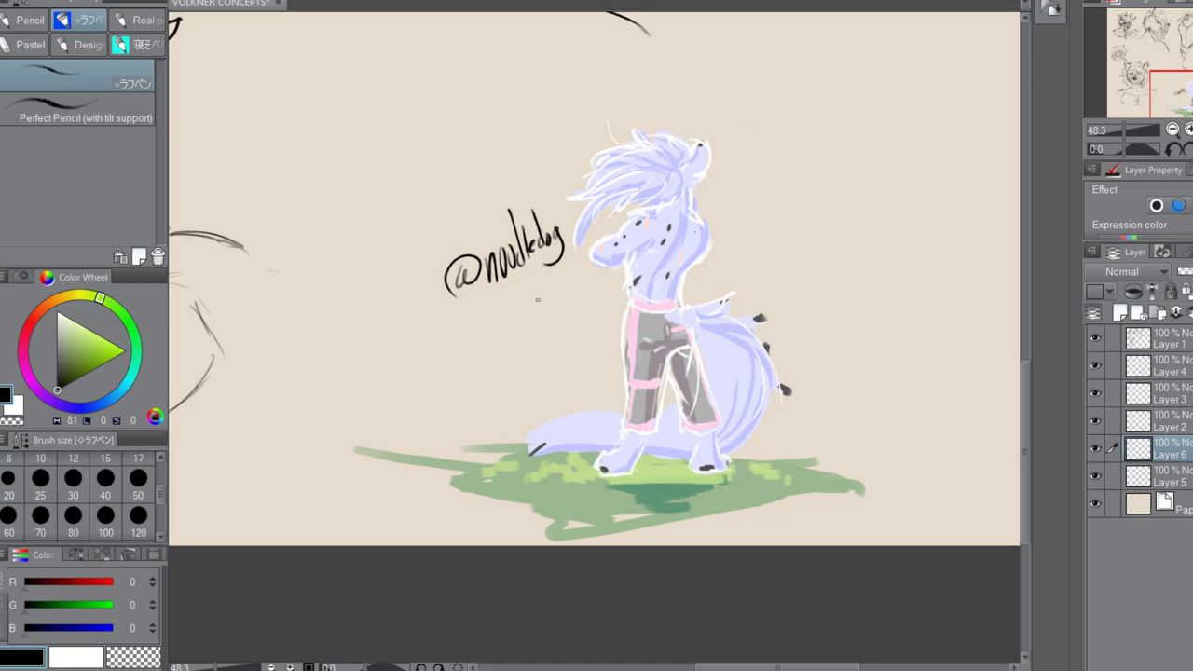
{"action": "left_click_drag", "start_coordinate": [460, 320], "coordinate": [559, 256]}
{"action": "left_click_drag", "start_coordinate": [460, 317], "coordinate": [556, 250]}
{"action": "left_click_drag", "start_coordinate": [494, 287], "coordinate": [570, 240]}
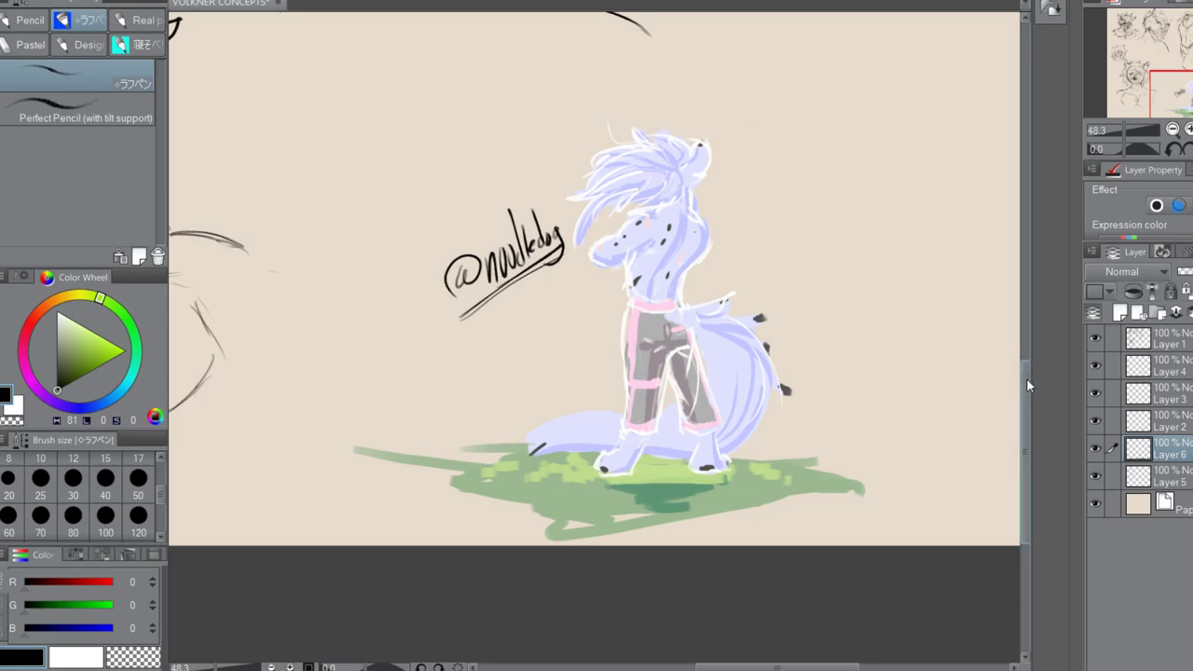
{"action": "mouse_move", "coordinate": [1025, 378]}
{"action": "left_mouse_down"}
{"action": "mouse_move", "coordinate": [1019, 341]}
{"action": "mouse_move", "coordinate": [1022, 386]}
{"action": "left_mouse_up"}
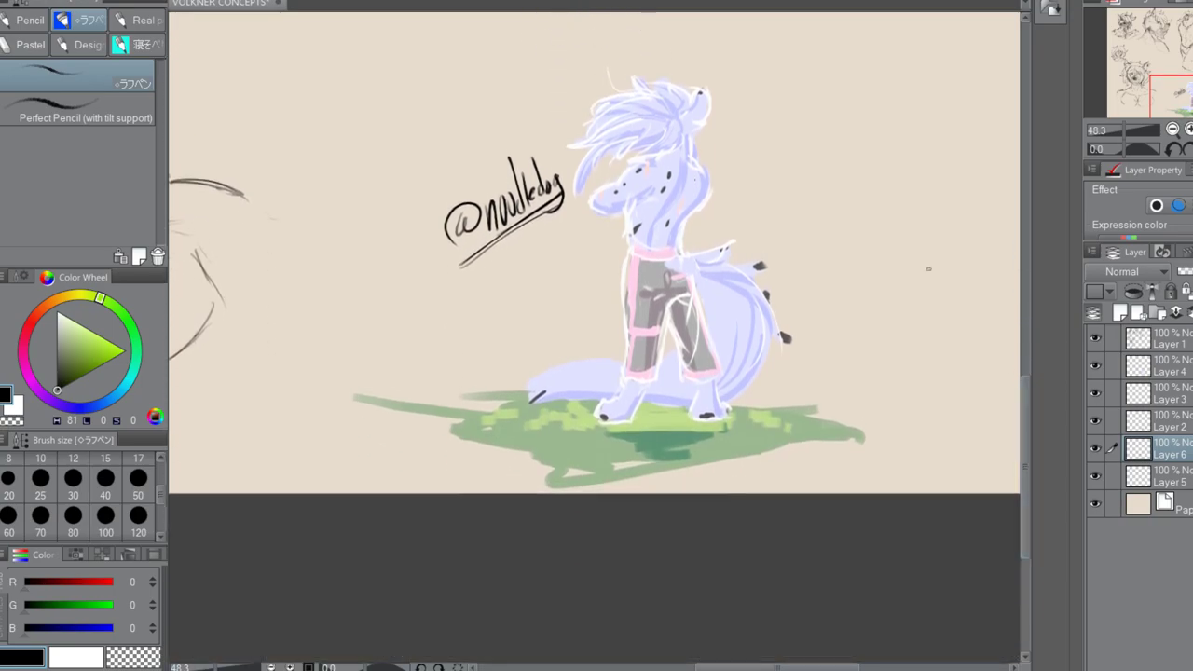